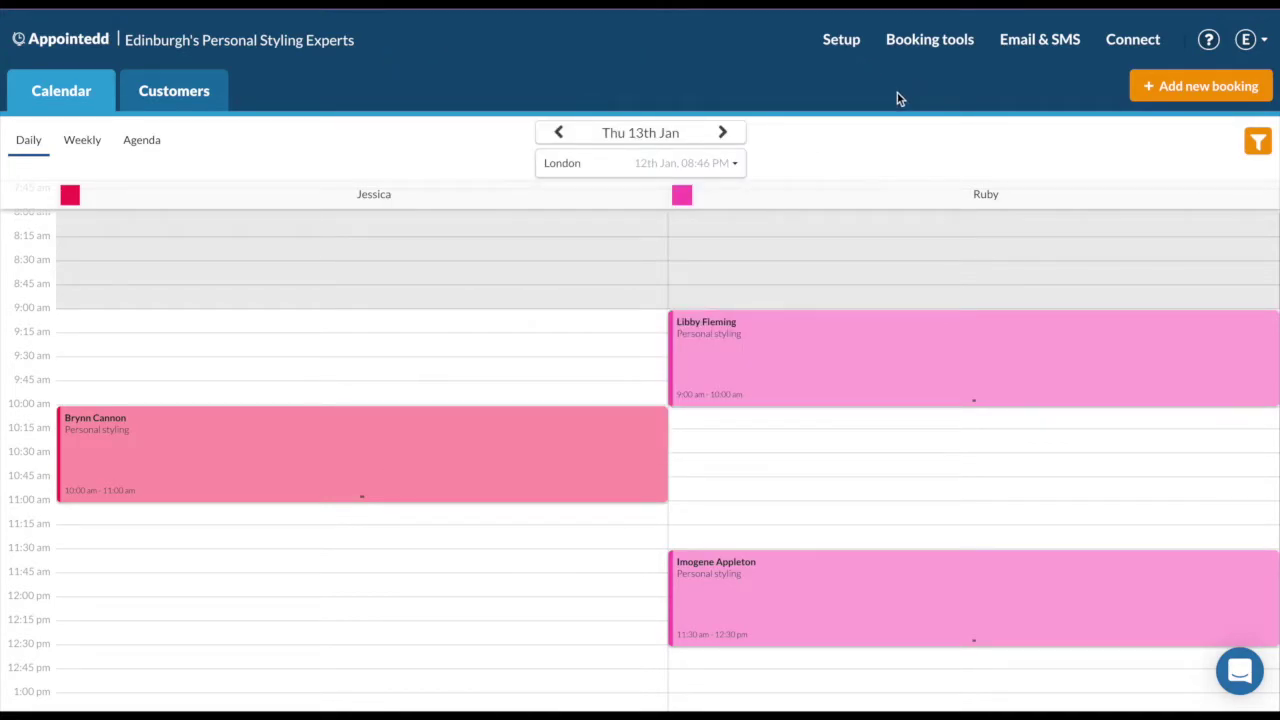
Open Manage resources from the Setup menu's Calendar Setup section.
{"action": "mouse_move", "coordinate": [843, 50]}
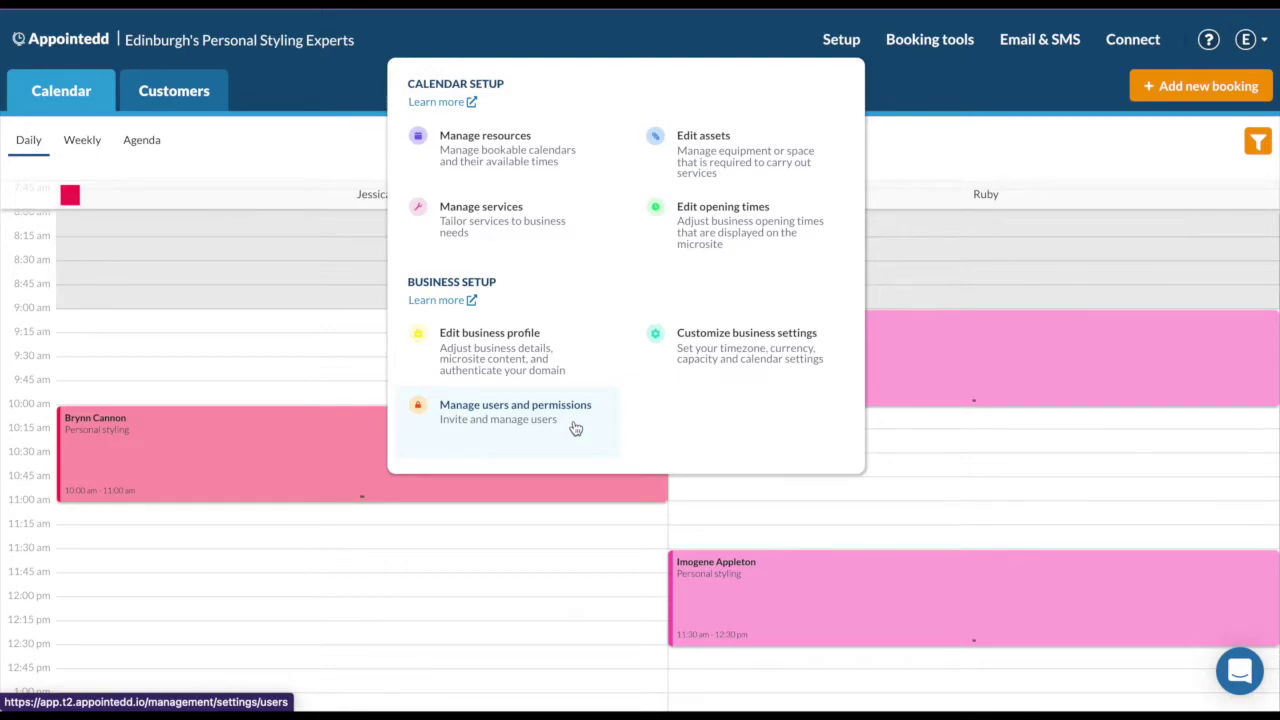
{"action": "left_click", "coordinate": [558, 150]}
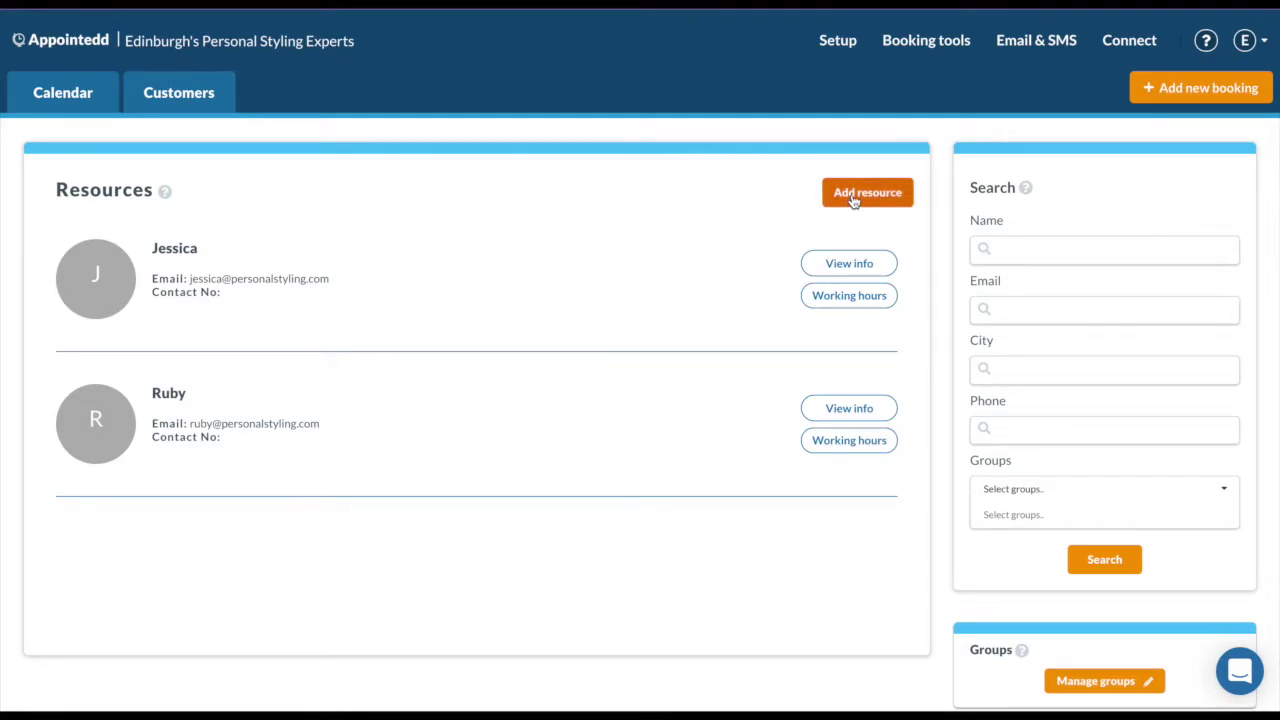
Edit Jessica's resource, keep confirmation and cancellation emails on, and save the changes.
{"action": "left_click", "coordinate": [838, 265]}
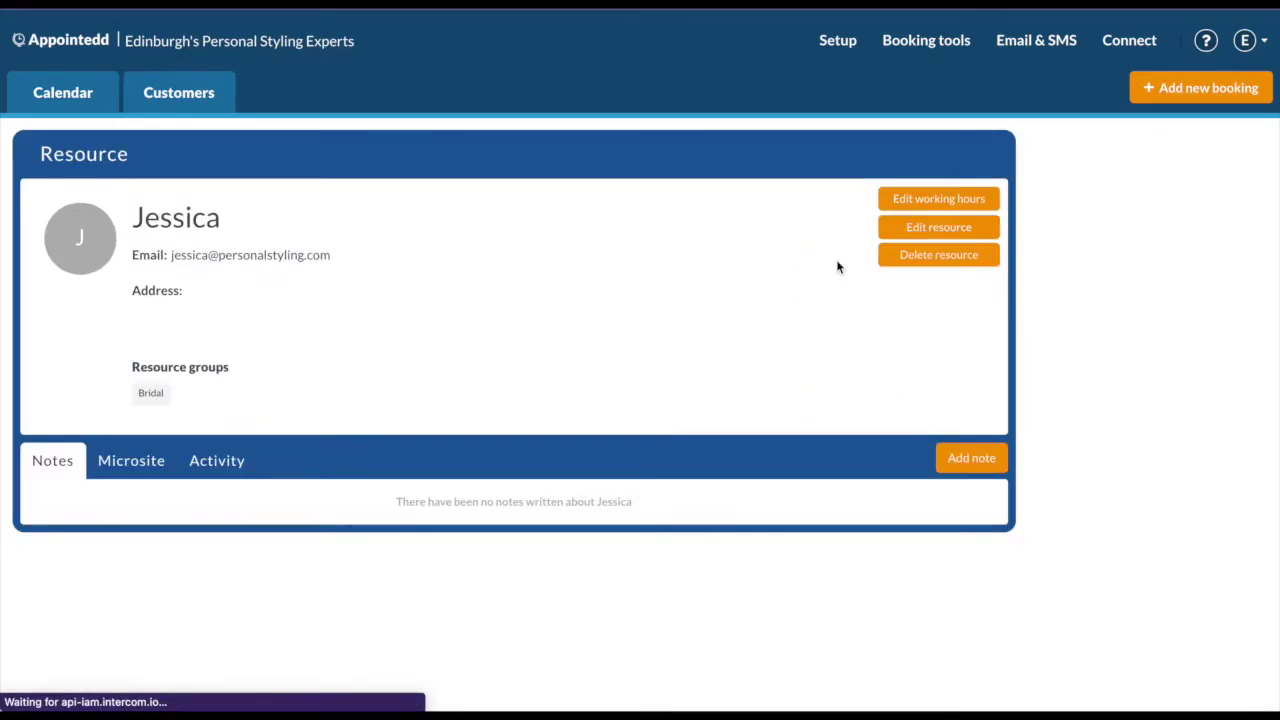
{"action": "left_click", "coordinate": [963, 233]}
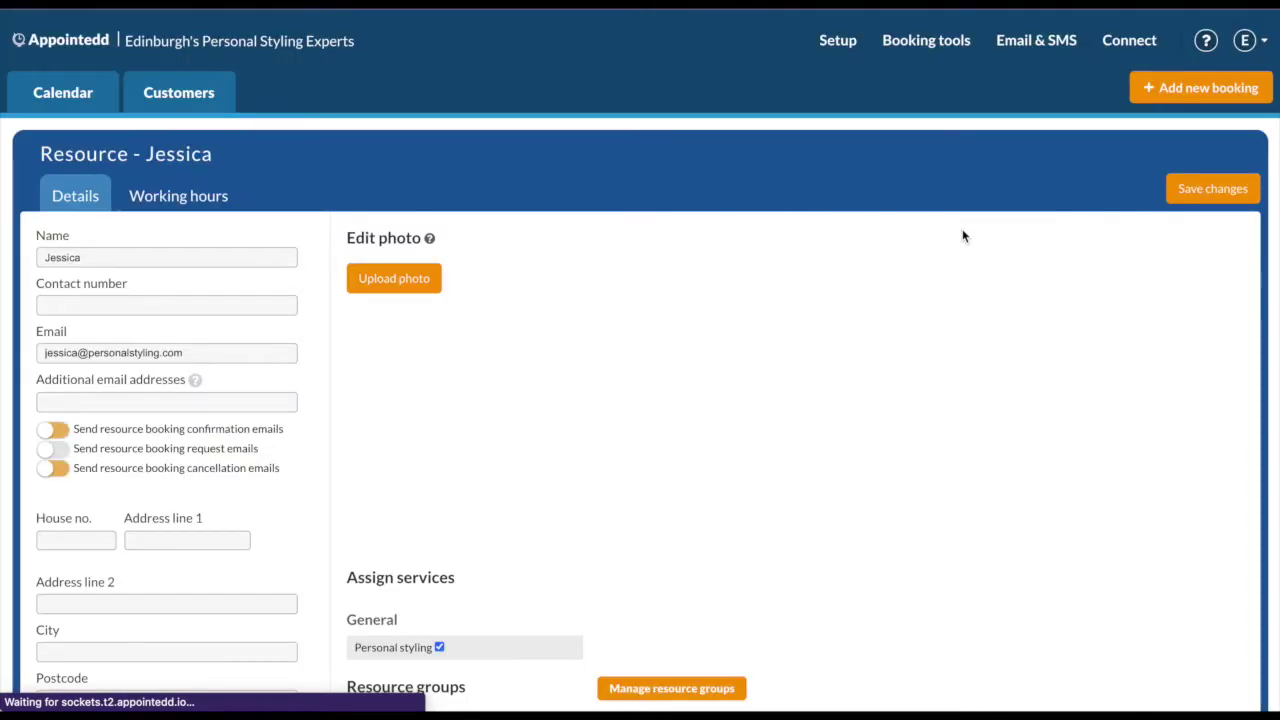
{"action": "scroll", "coordinate": [495, 411], "scroll_direction": "down", "scroll_amount": 1}
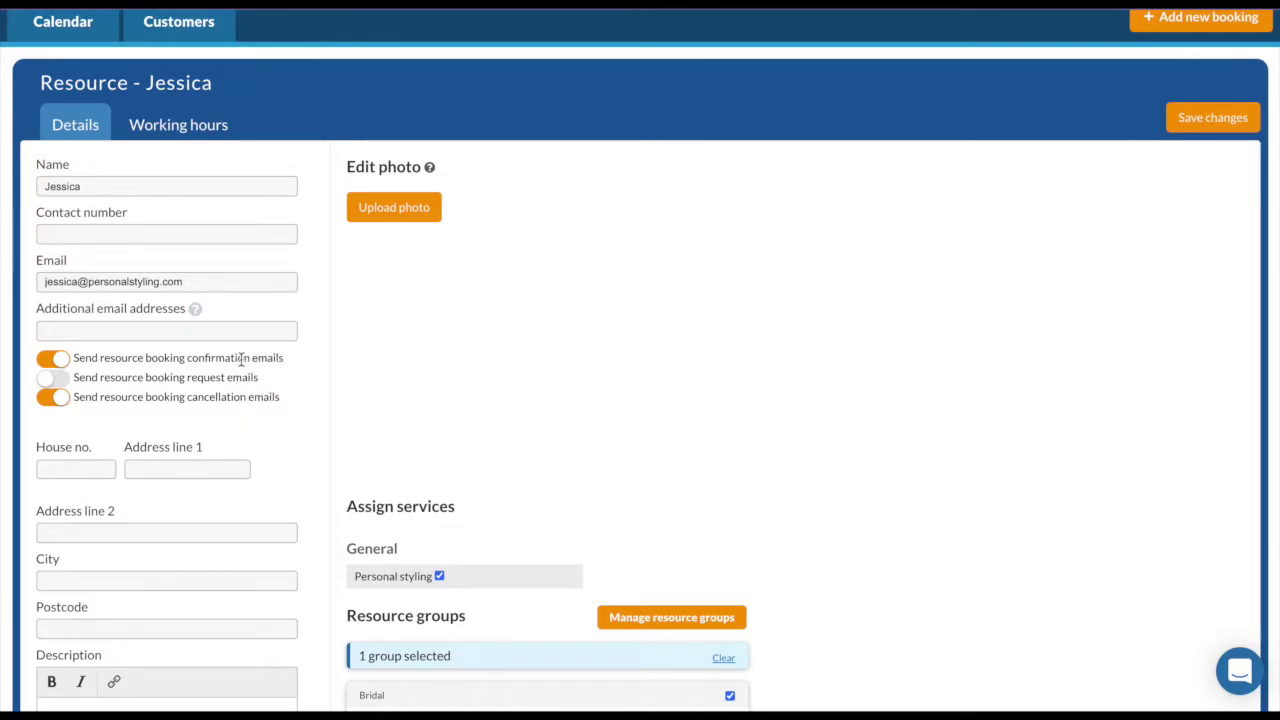
{"action": "scroll", "coordinate": [289, 402], "scroll_direction": "down", "scroll_amount": 2}
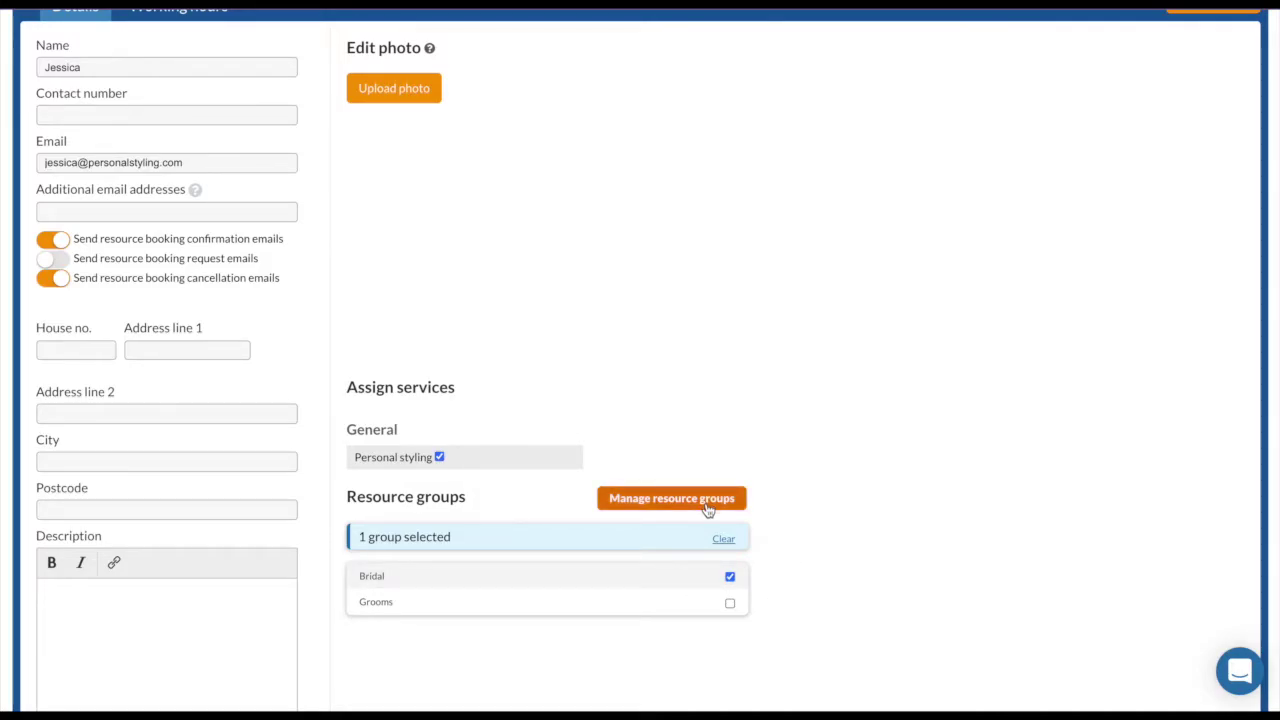
{"action": "scroll", "coordinate": [814, 389], "scroll_direction": "up", "scroll_amount": 2}
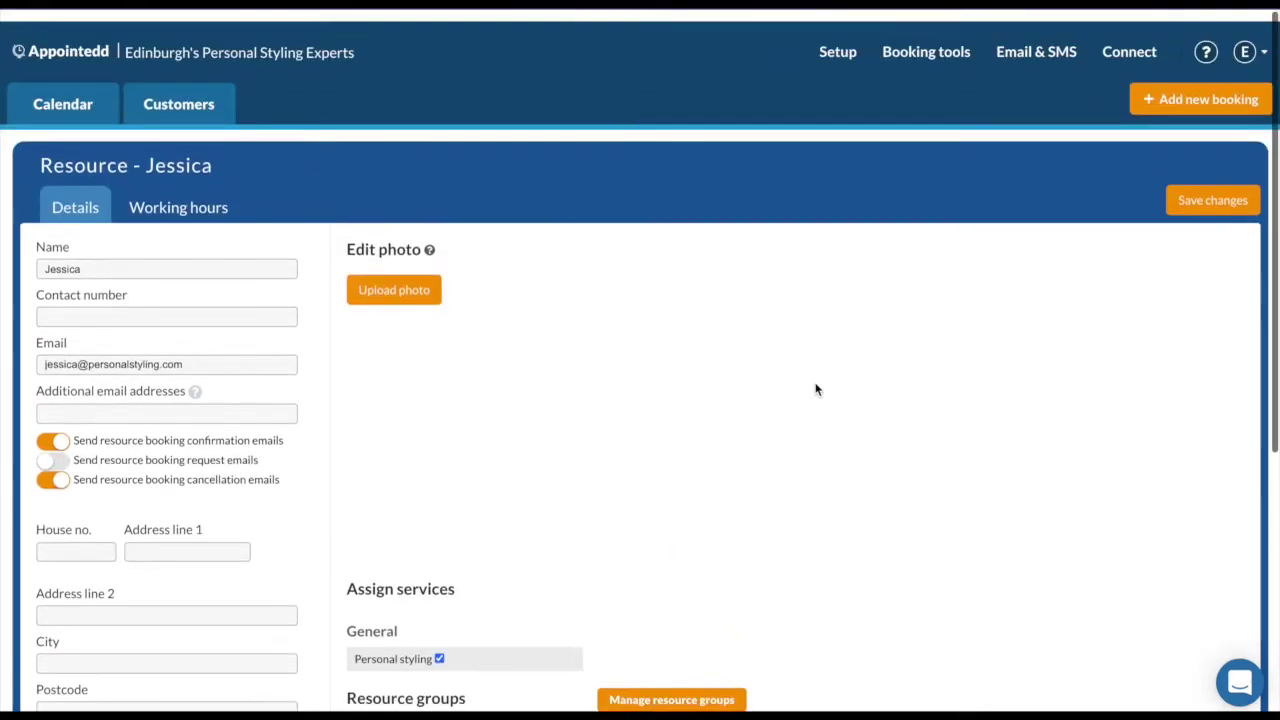
{"action": "left_click", "coordinate": [1210, 189]}
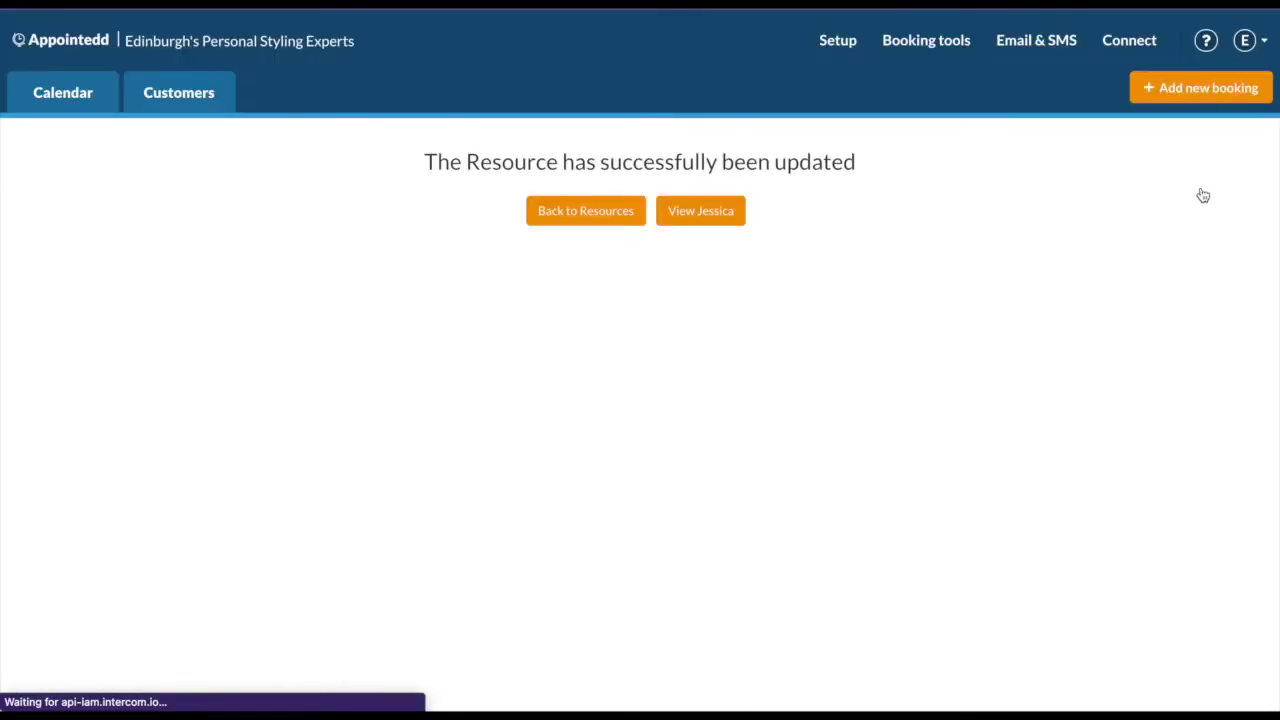
Open Jessica's working hours and start editing the Monday 09:00–16:00 block.
{"action": "left_click", "coordinate": [607, 228]}
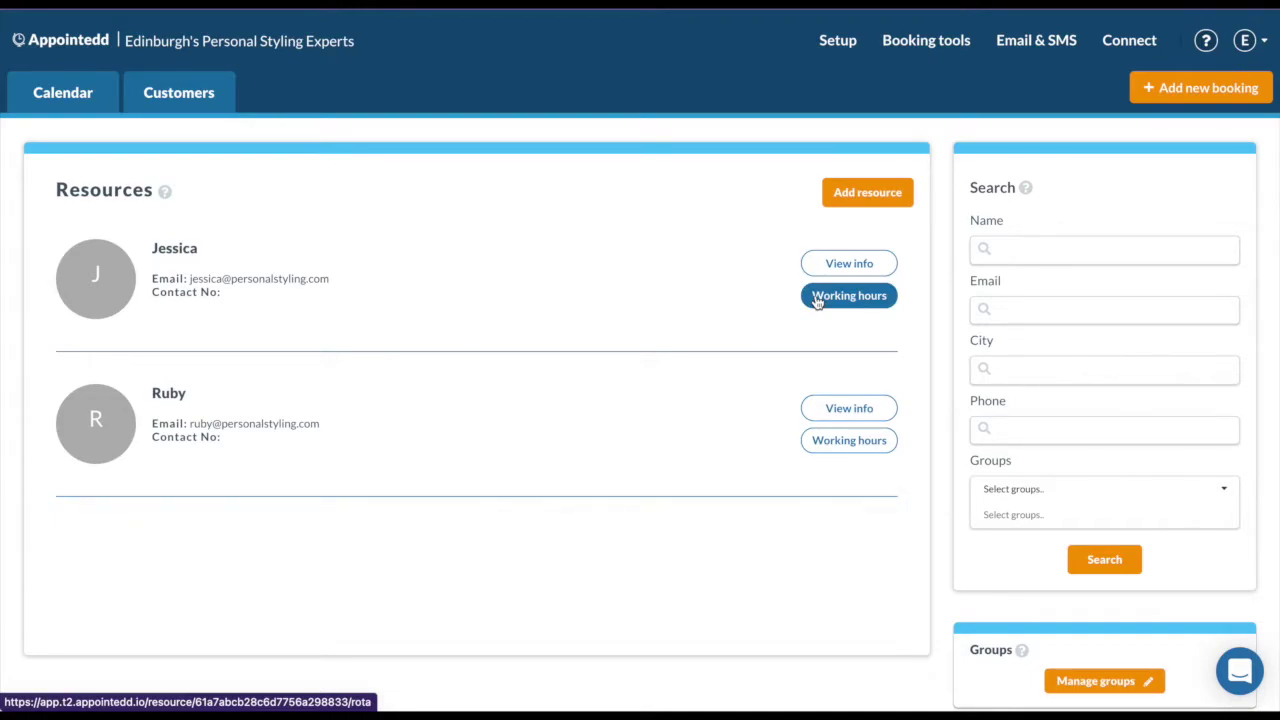
{"action": "left_click", "coordinate": [817, 302]}
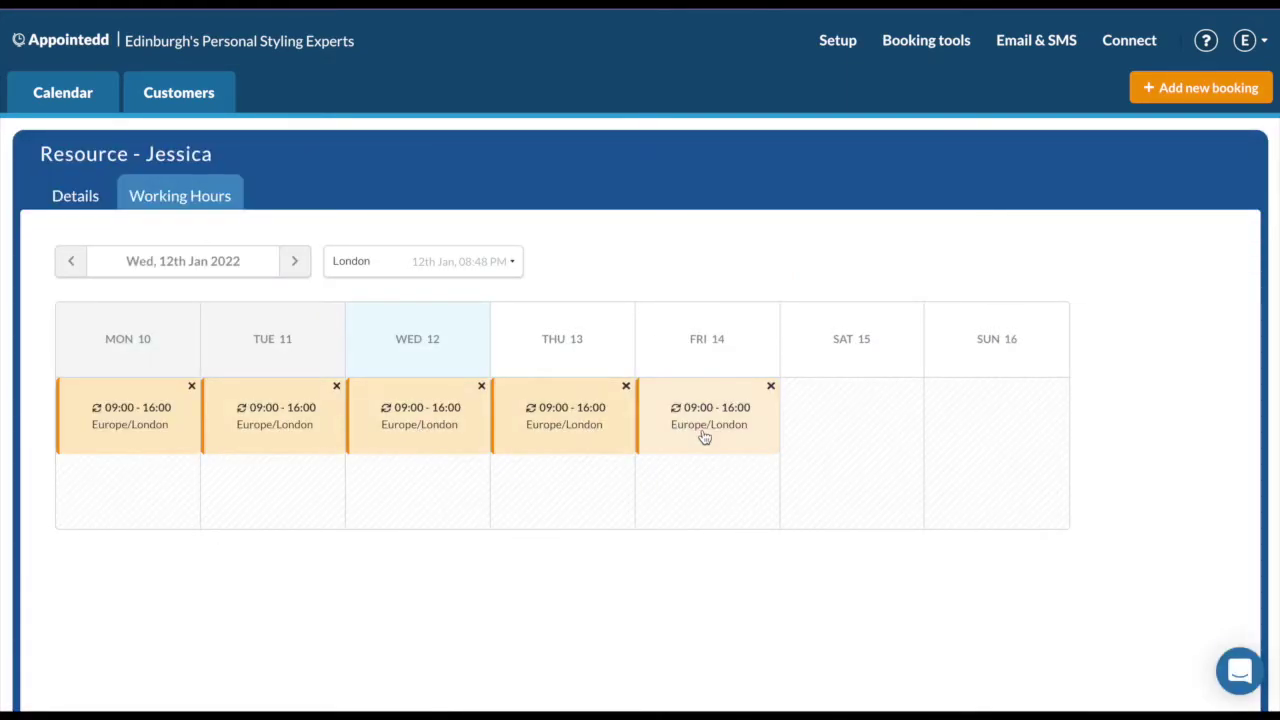
{"action": "left_click", "coordinate": [165, 402]}
{"action": "scroll", "coordinate": [433, 423], "scroll_direction": "down", "scroll_amount": 3}
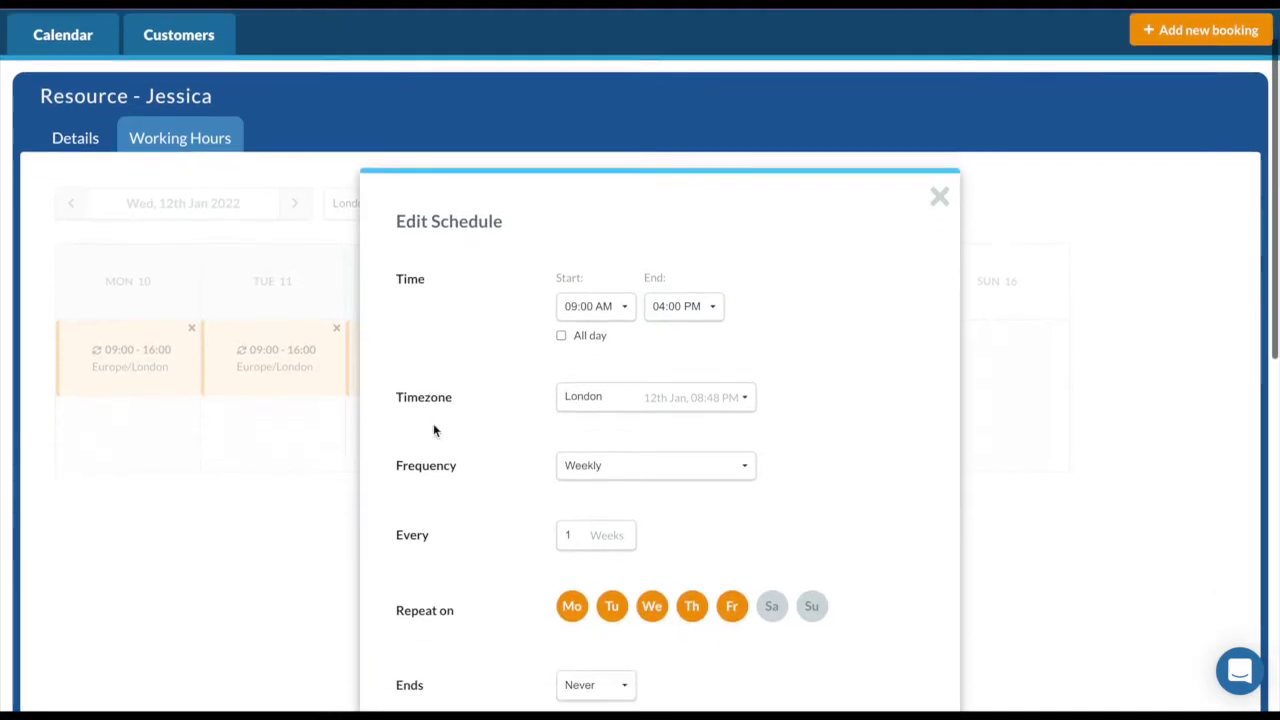
{"action": "scroll", "coordinate": [433, 430], "scroll_direction": "down", "scroll_amount": 1}
End the block at 05:00 PM without Monday, then delete all occurrences of the schedule.
{"action": "left_click", "coordinate": [686, 122]}
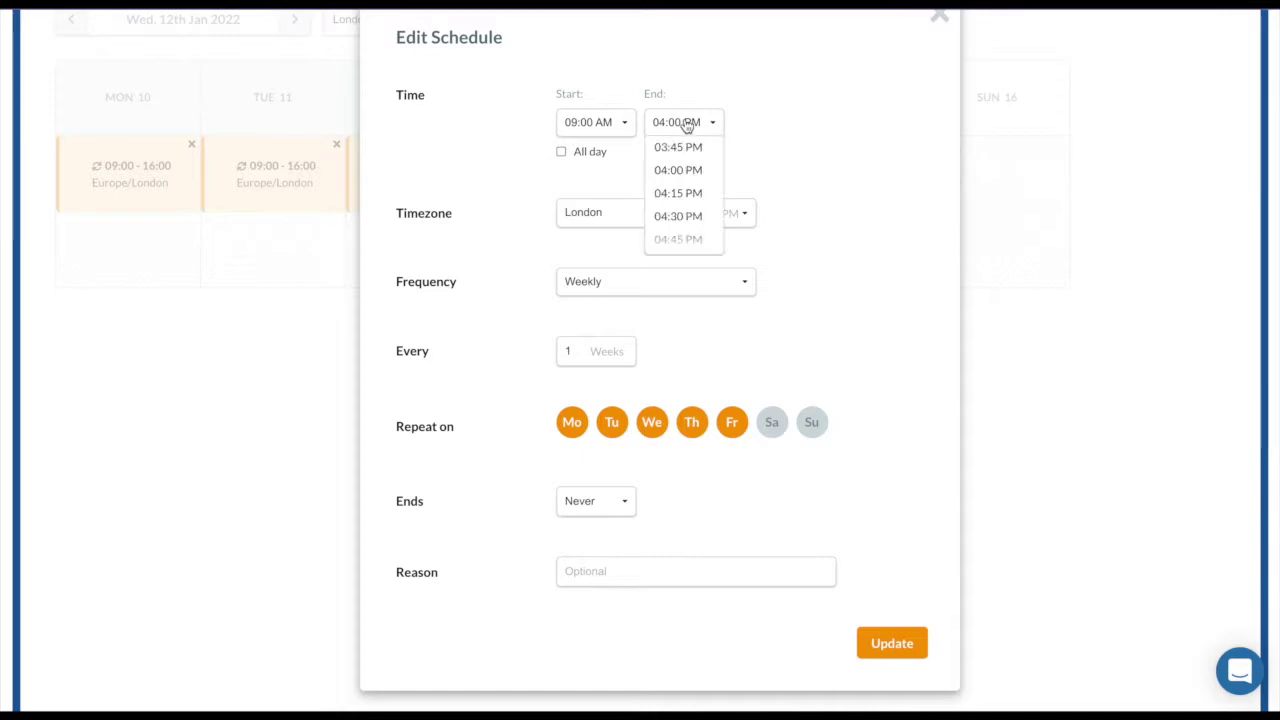
{"action": "scroll", "coordinate": [688, 193], "scroll_direction": "down", "scroll_amount": 2}
{"action": "left_click", "coordinate": [688, 182]}
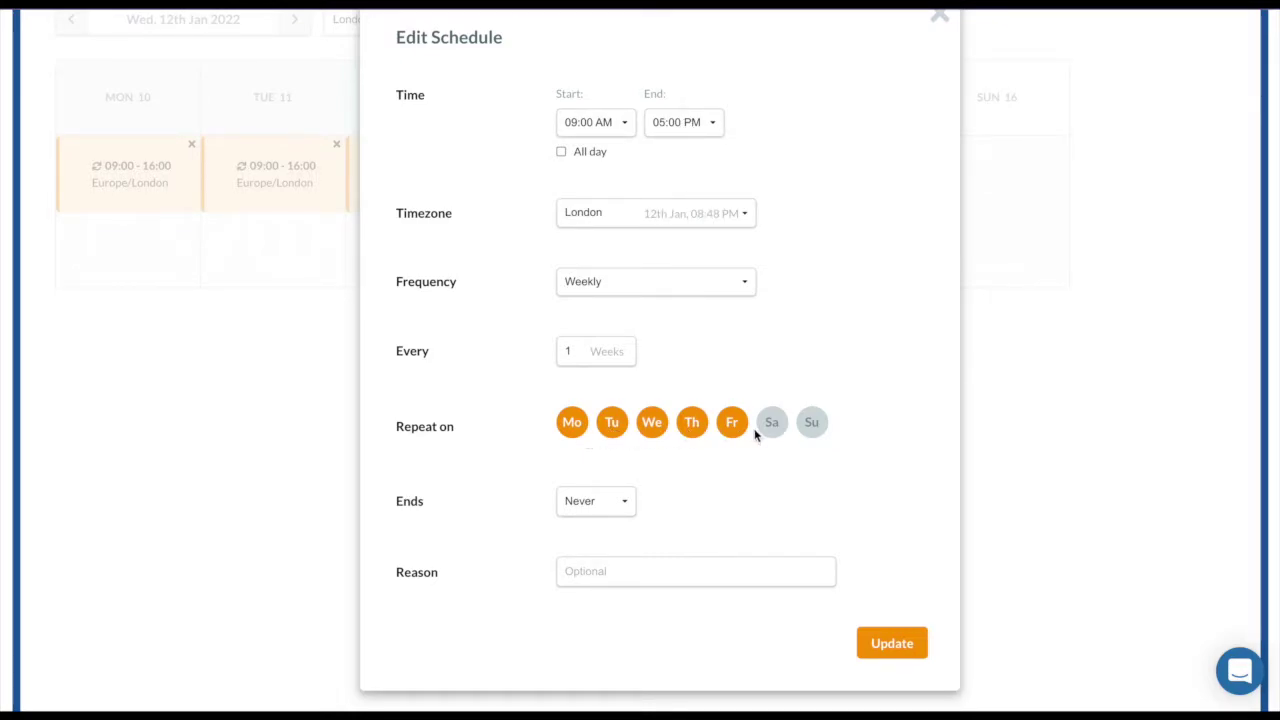
{"action": "left_click", "coordinate": [572, 424]}
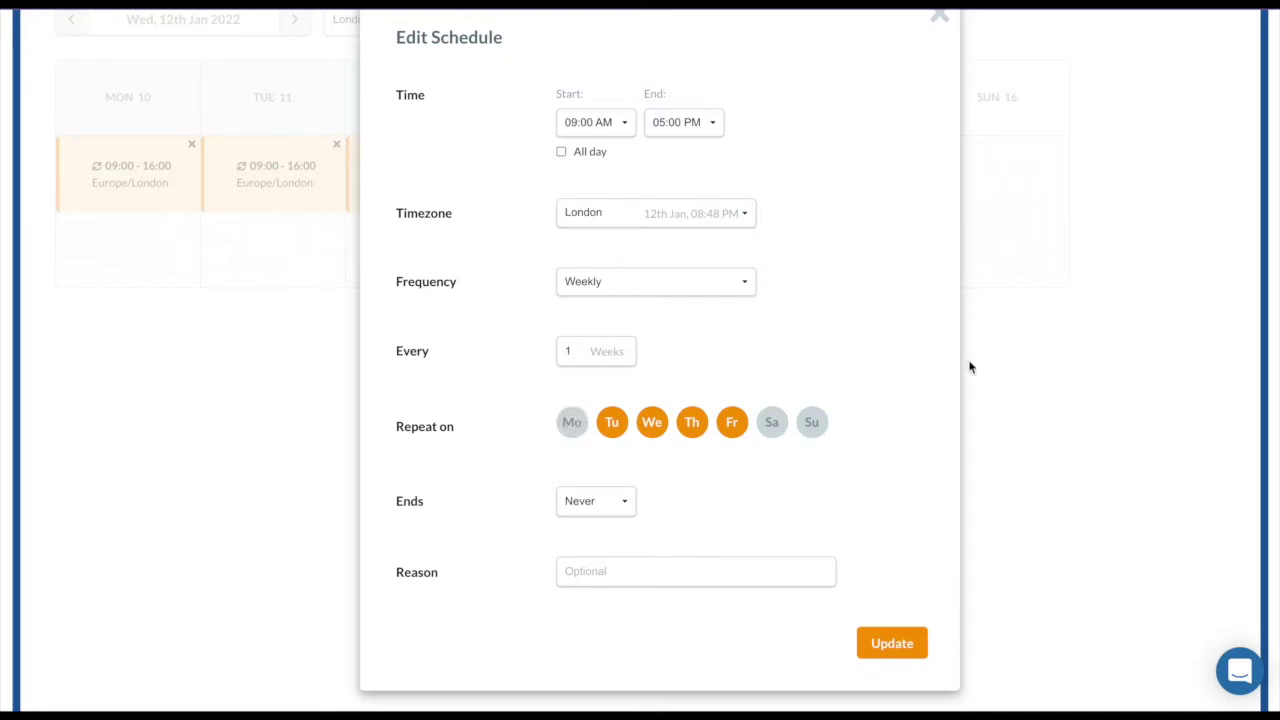
{"action": "left_click", "coordinate": [892, 643]}
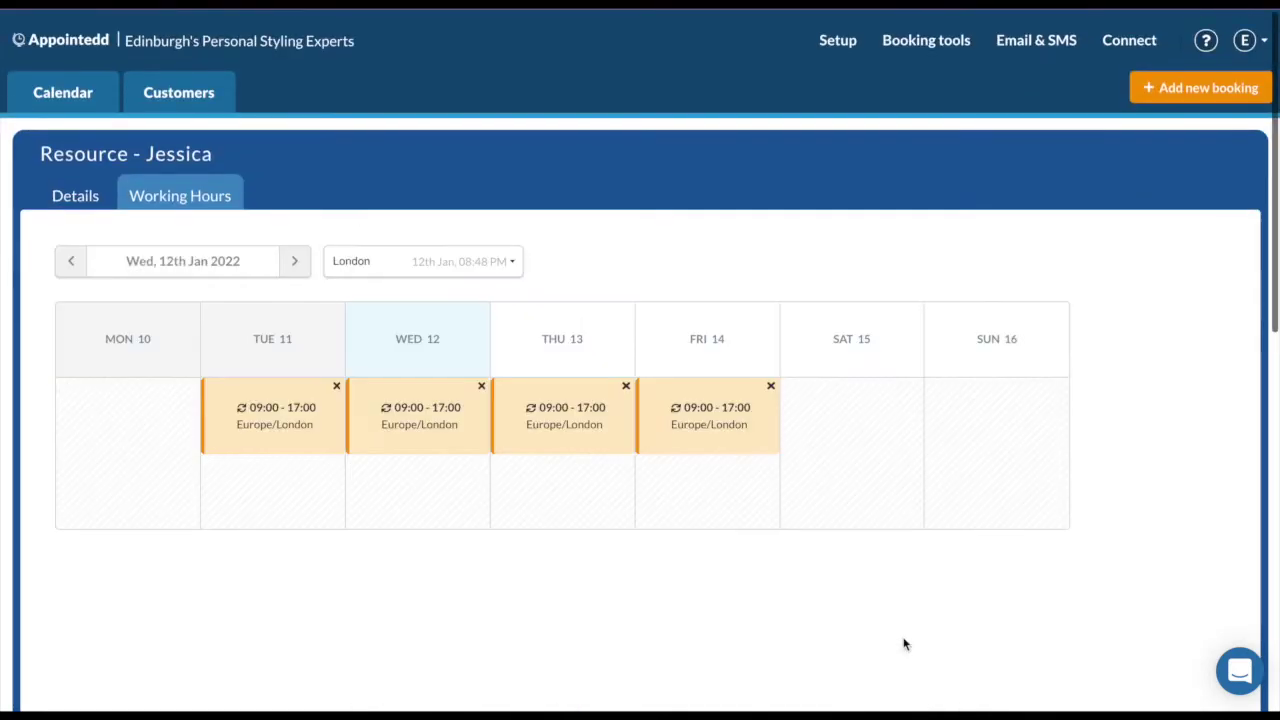
{"action": "left_click", "coordinate": [336, 386]}
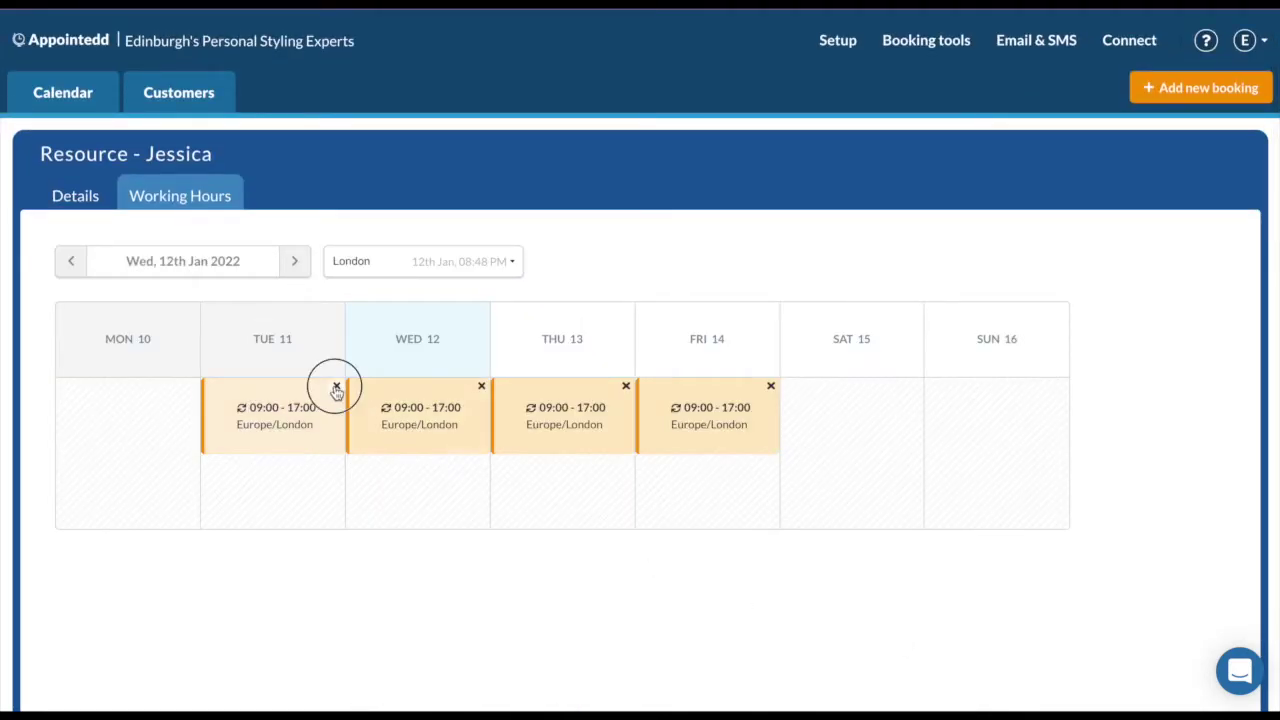
{"action": "left_click", "coordinate": [335, 700]}
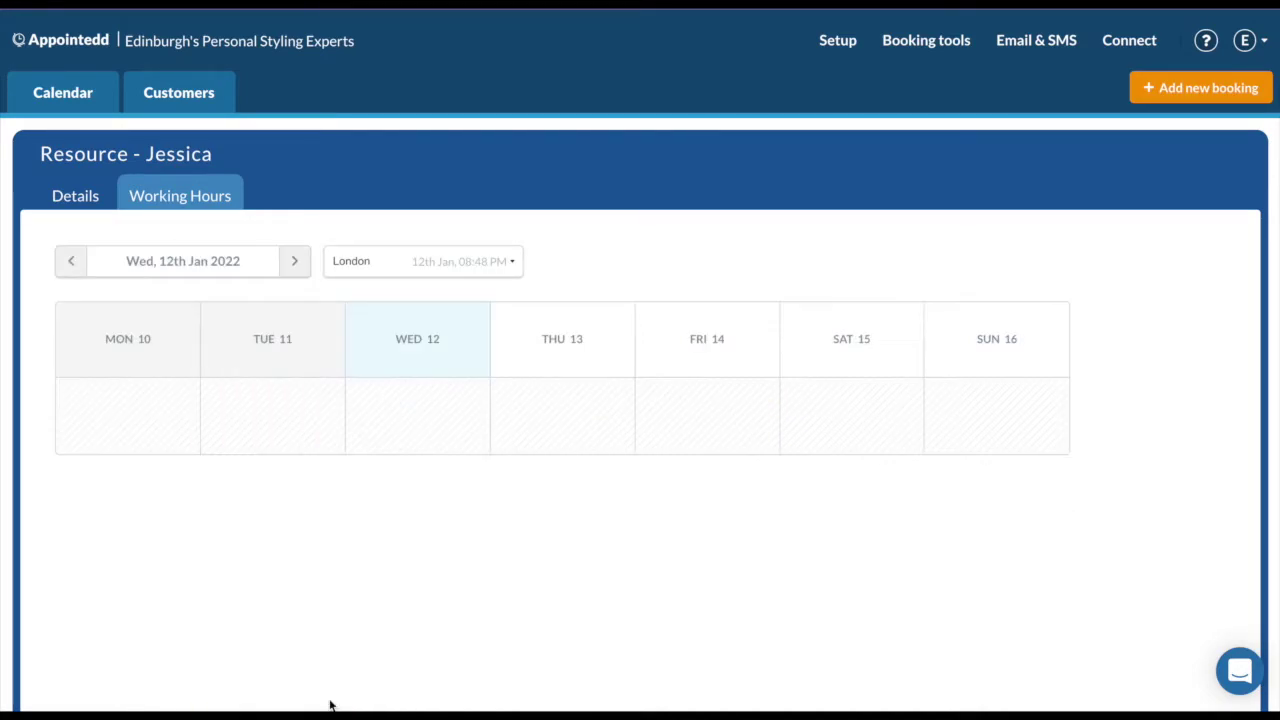
Add a weekly Mo–Fr schedule from Mon 10 Jan 2022, 09:00 to 05:00 PM.
{"action": "left_click", "coordinate": [172, 437]}
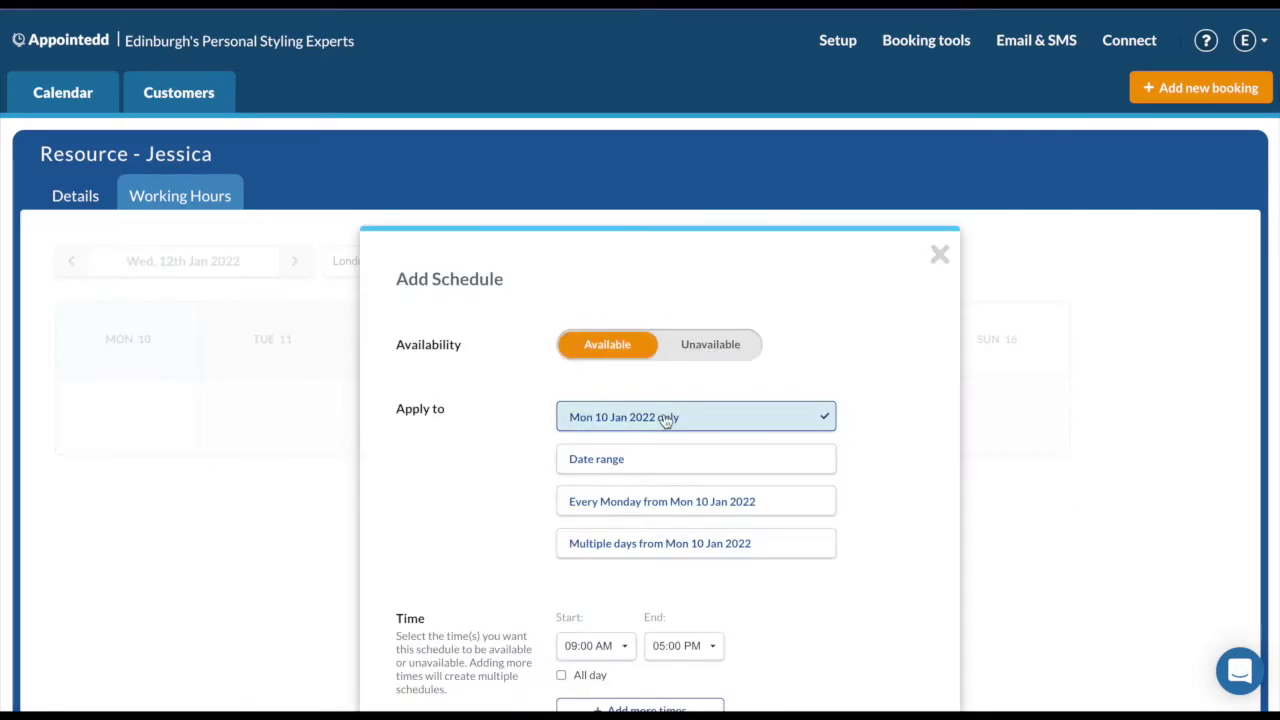
{"action": "scroll", "coordinate": [666, 417], "scroll_direction": "down", "scroll_amount": 2}
{"action": "scroll", "coordinate": [797, 491], "scroll_direction": "down", "scroll_amount": 1}
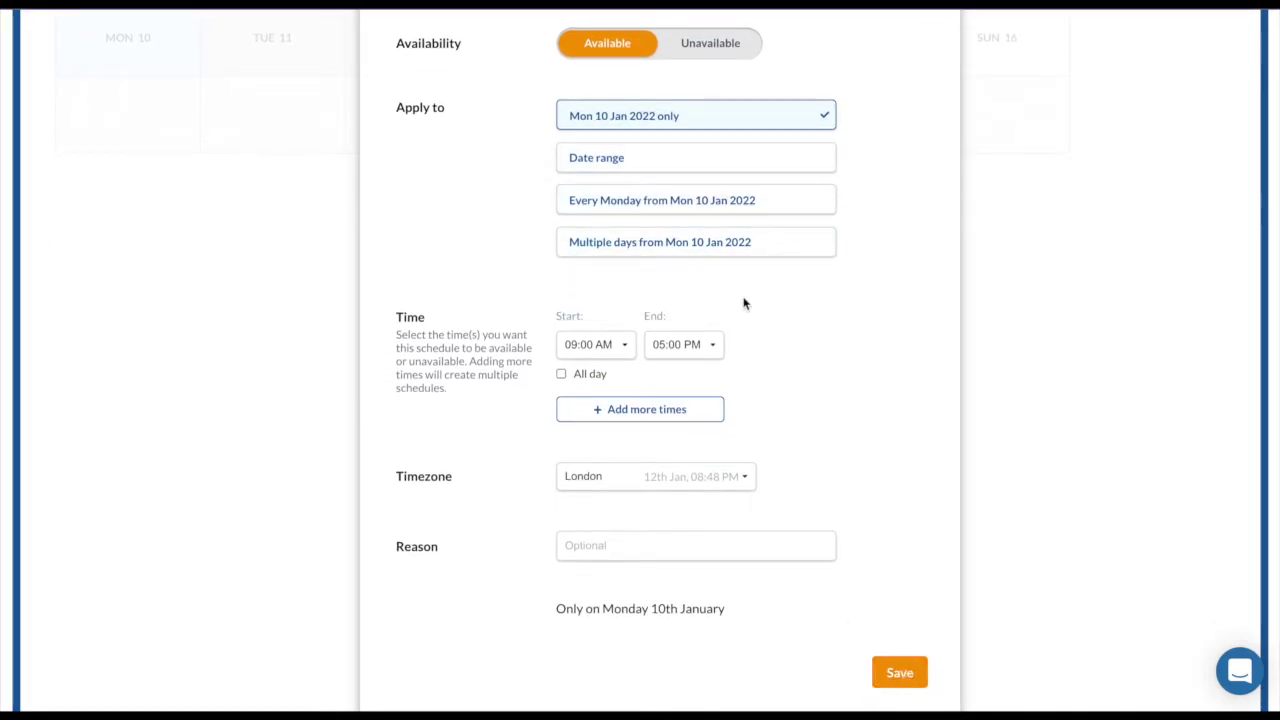
{"action": "left_click", "coordinate": [732, 245]}
{"action": "scroll", "coordinate": [687, 491], "scroll_direction": "down", "scroll_amount": 2}
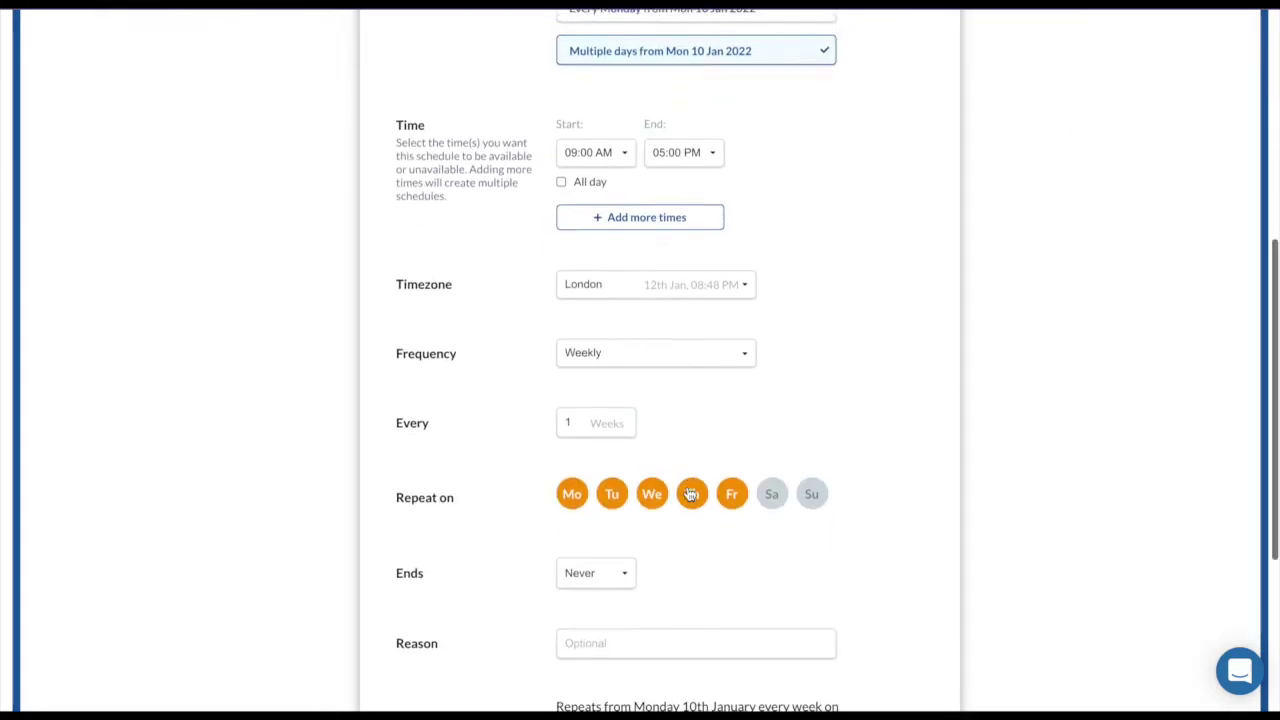
{"action": "scroll", "coordinate": [687, 486], "scroll_direction": "down", "scroll_amount": 2}
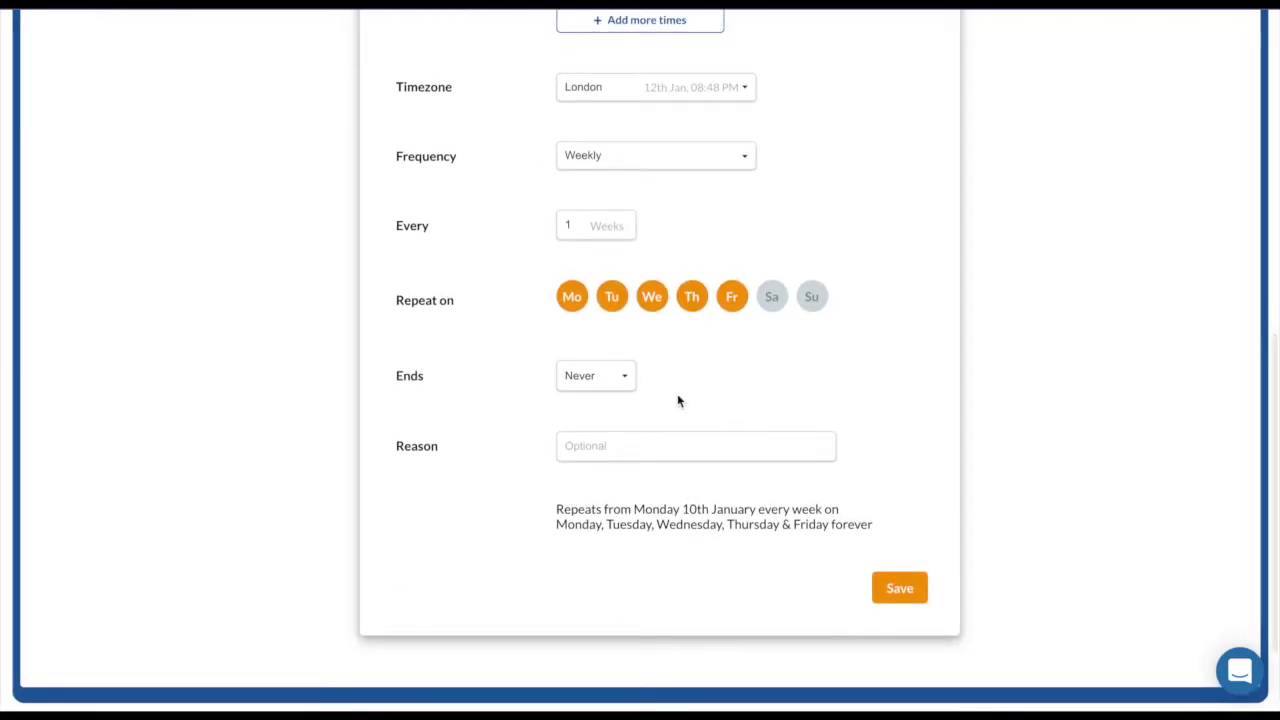
{"action": "left_click", "coordinate": [913, 598]}
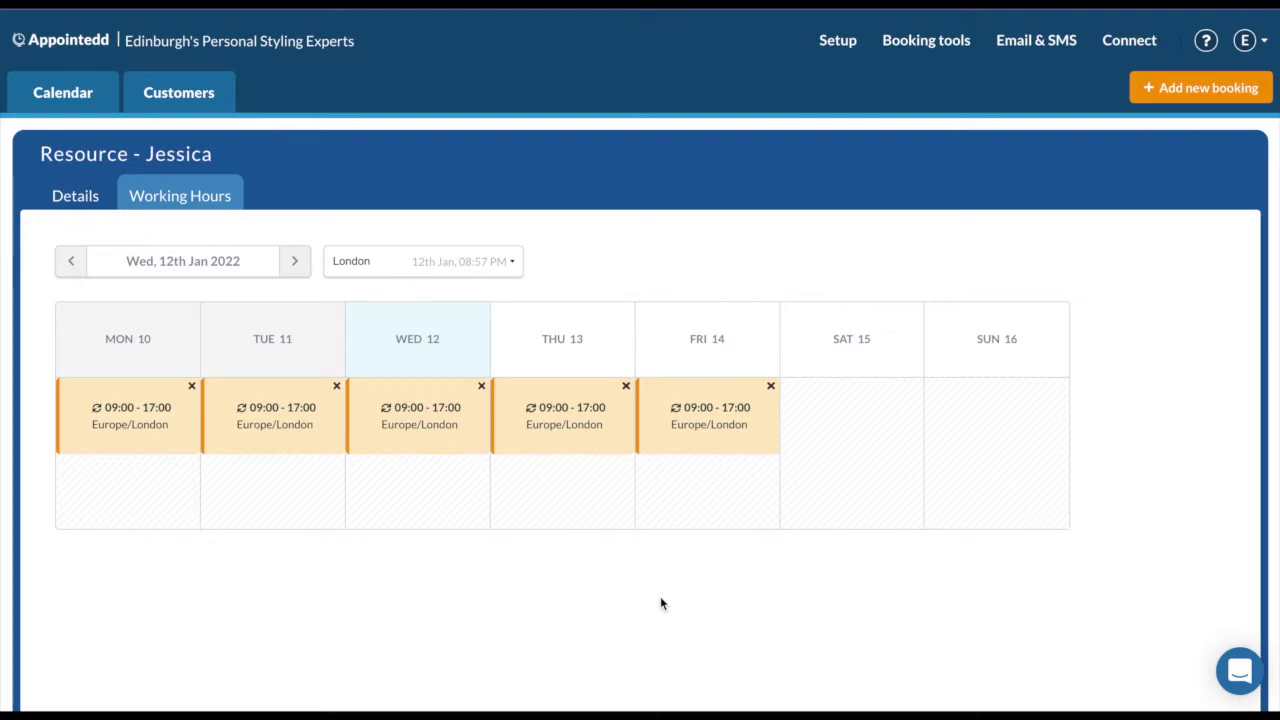
{"action": "left_click", "coordinate": [838, 41]}
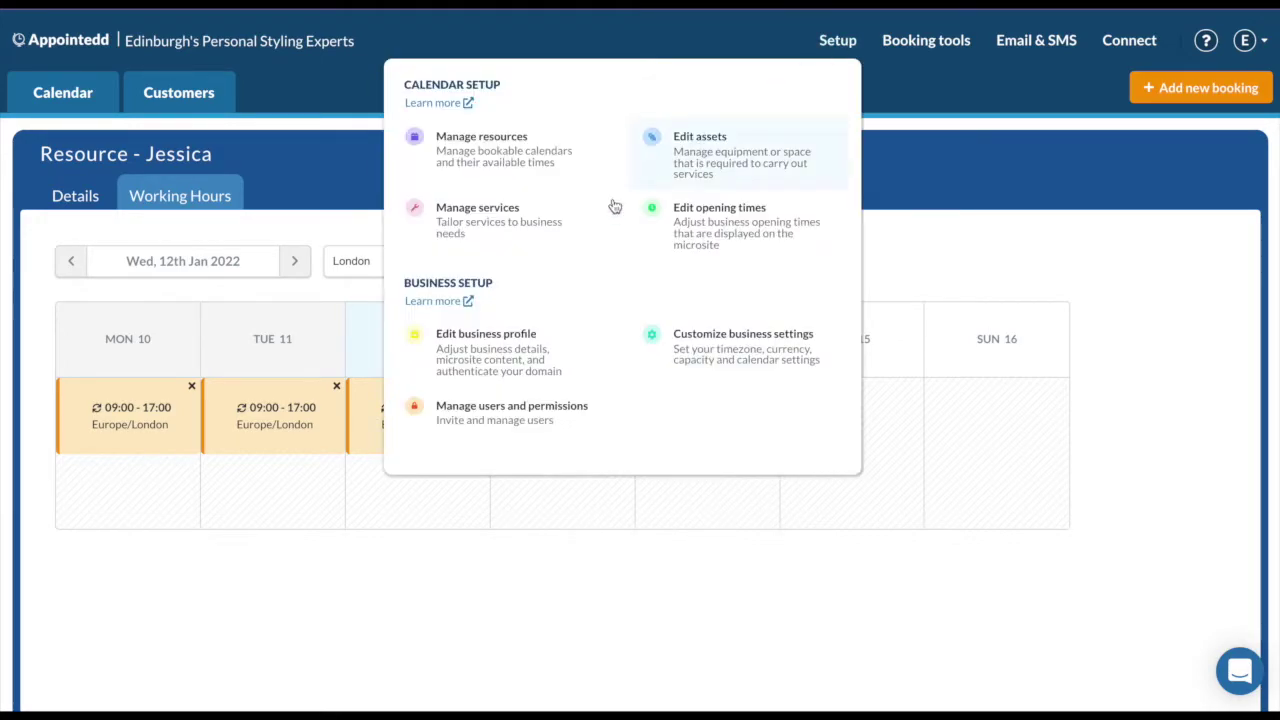
Edit the Personal styling service, step through its details and type settings, and save it.
{"action": "left_click", "coordinate": [554, 236]}
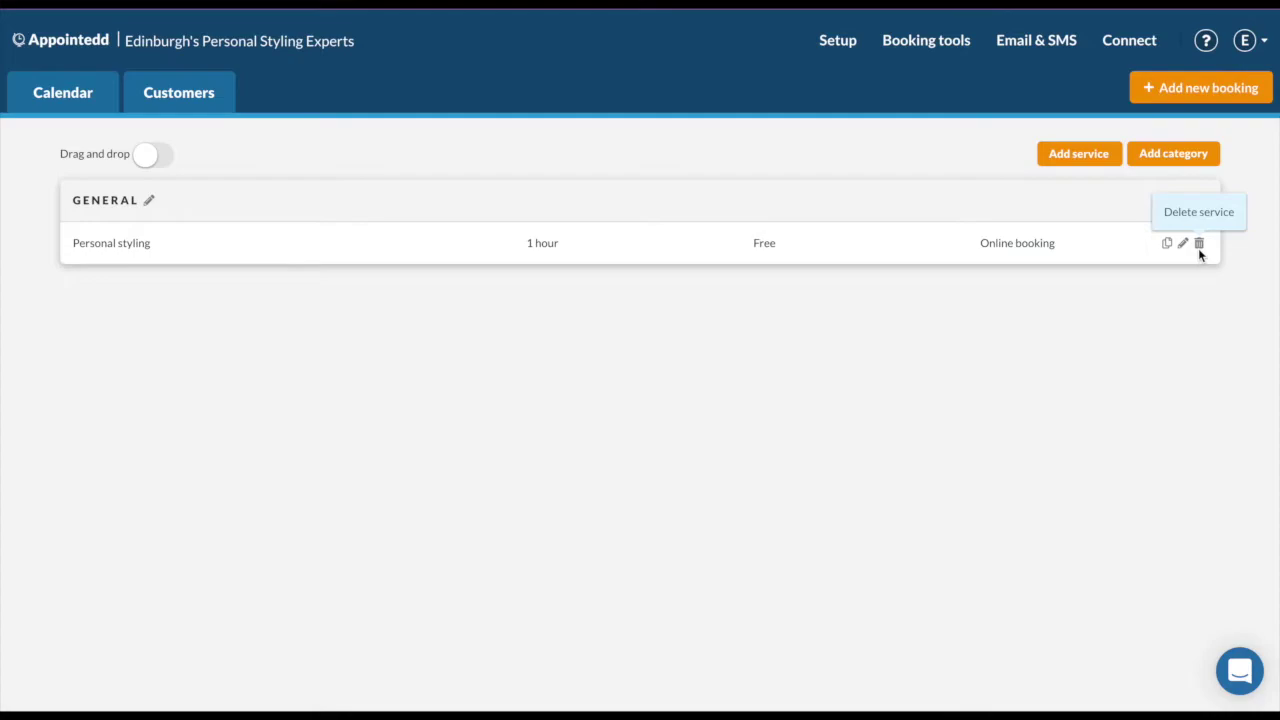
{"action": "left_click", "coordinate": [1183, 245]}
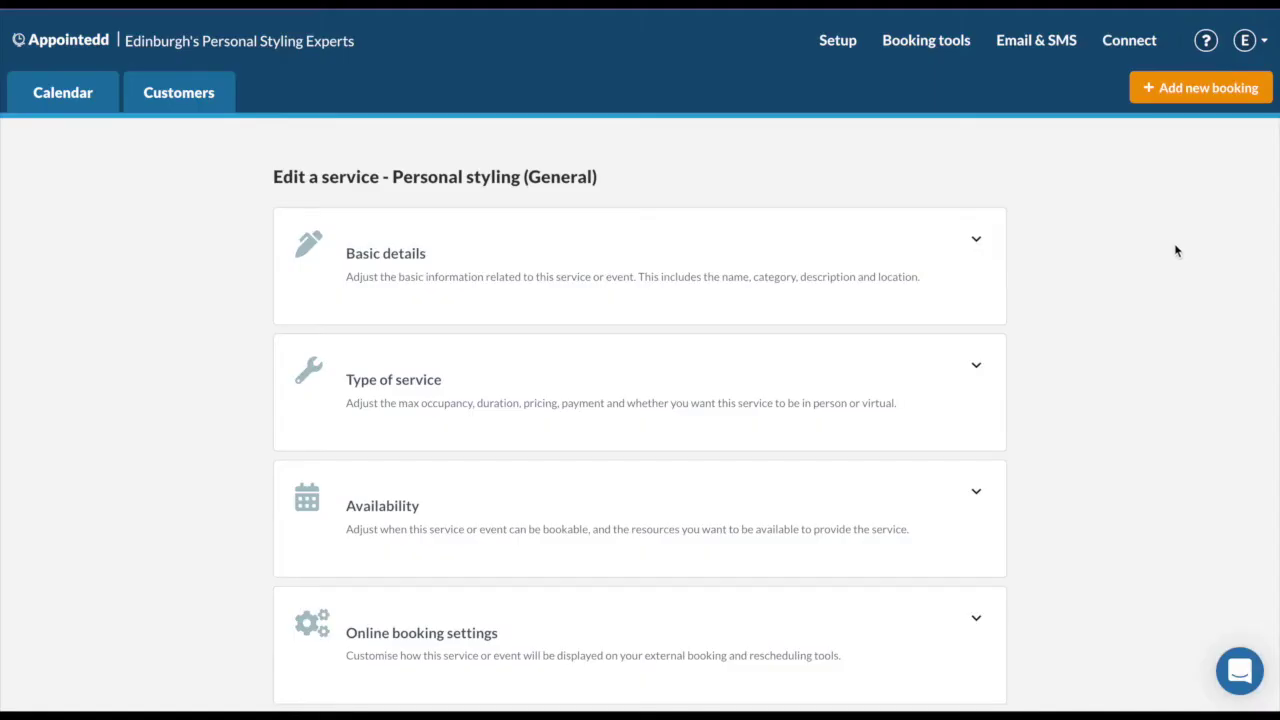
{"action": "scroll", "coordinate": [1120, 347], "scroll_direction": "down", "scroll_amount": 1}
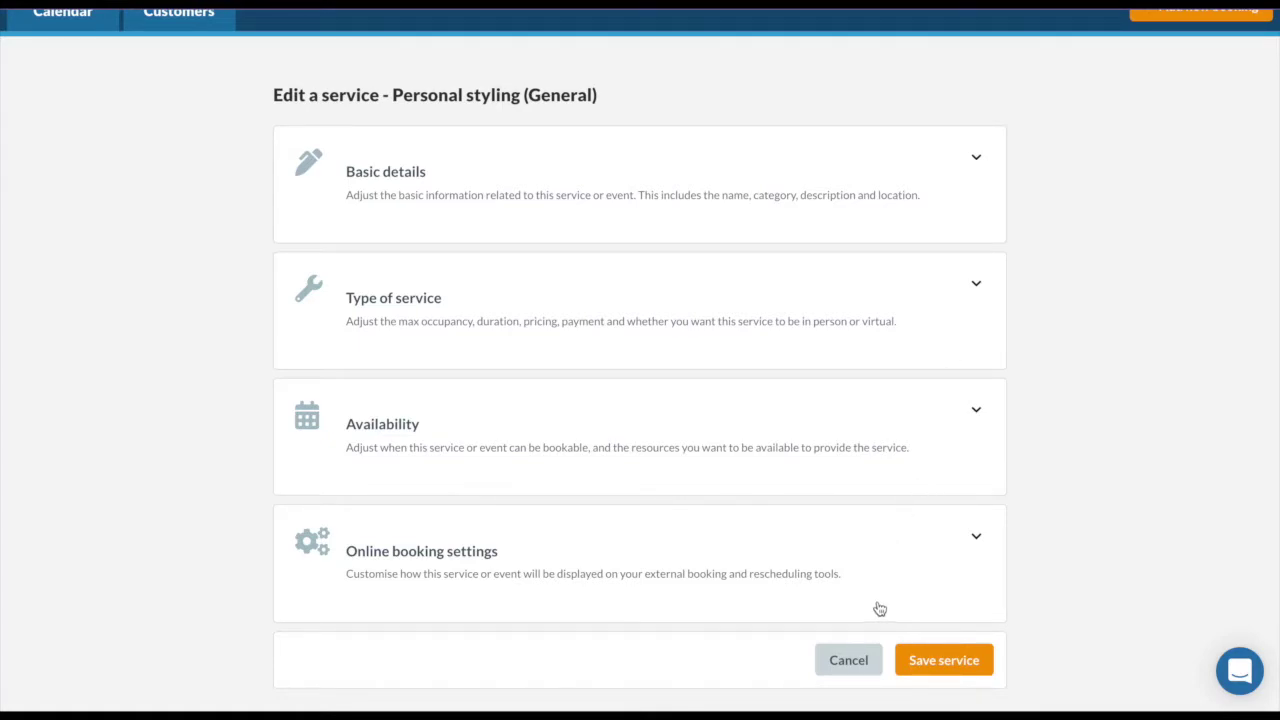
{"action": "left_click", "coordinate": [956, 203]}
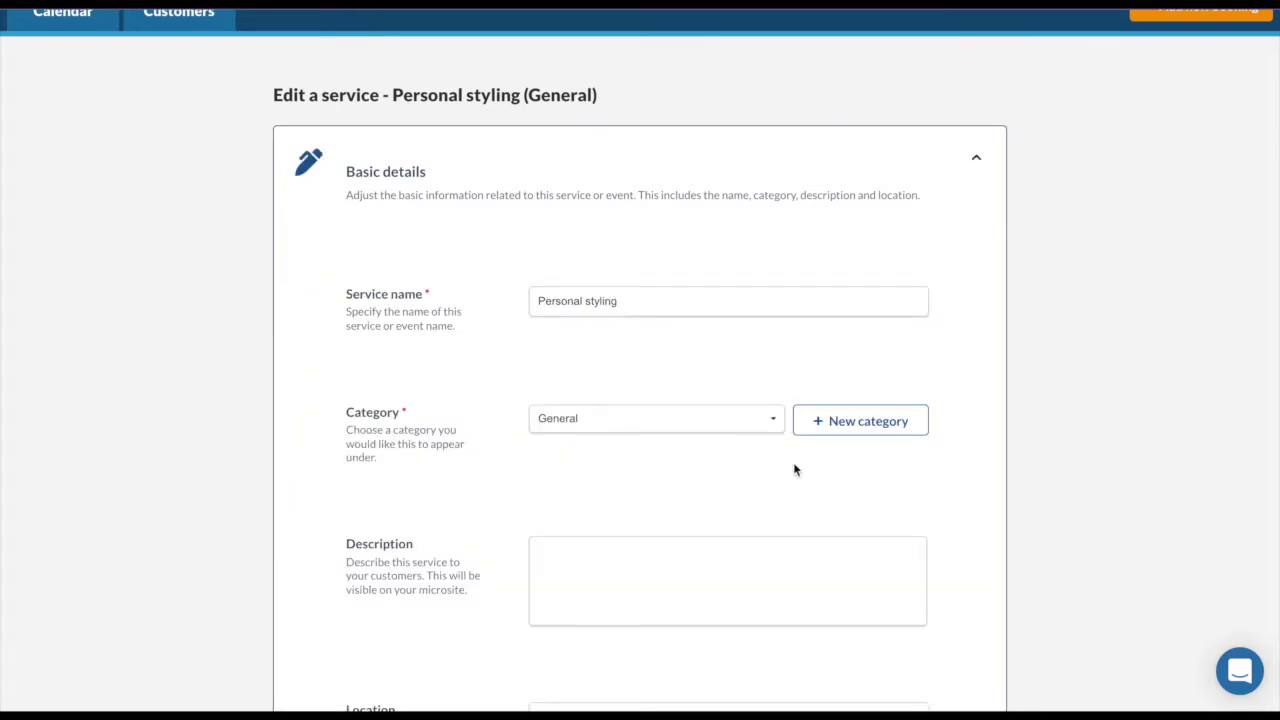
{"action": "scroll", "coordinate": [805, 517], "scroll_direction": "down", "scroll_amount": 4}
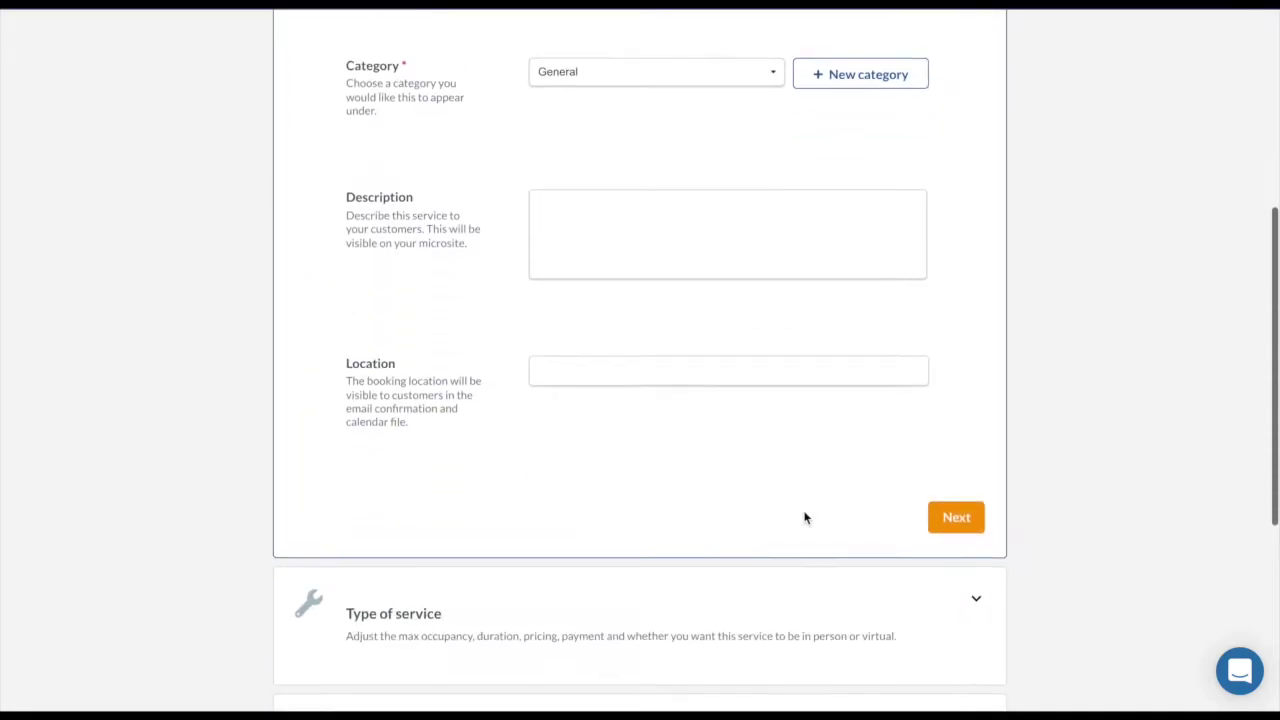
{"action": "left_click", "coordinate": [945, 527]}
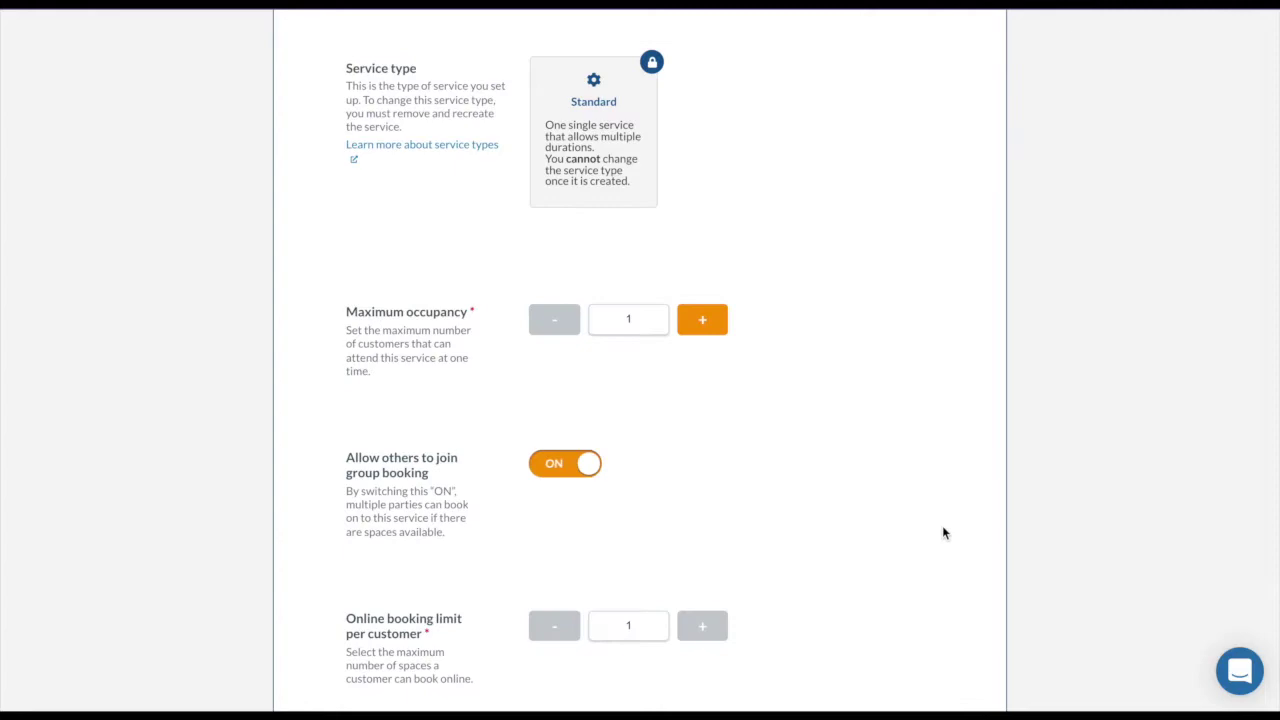
{"action": "scroll", "coordinate": [886, 449], "scroll_direction": "down", "scroll_amount": 10}
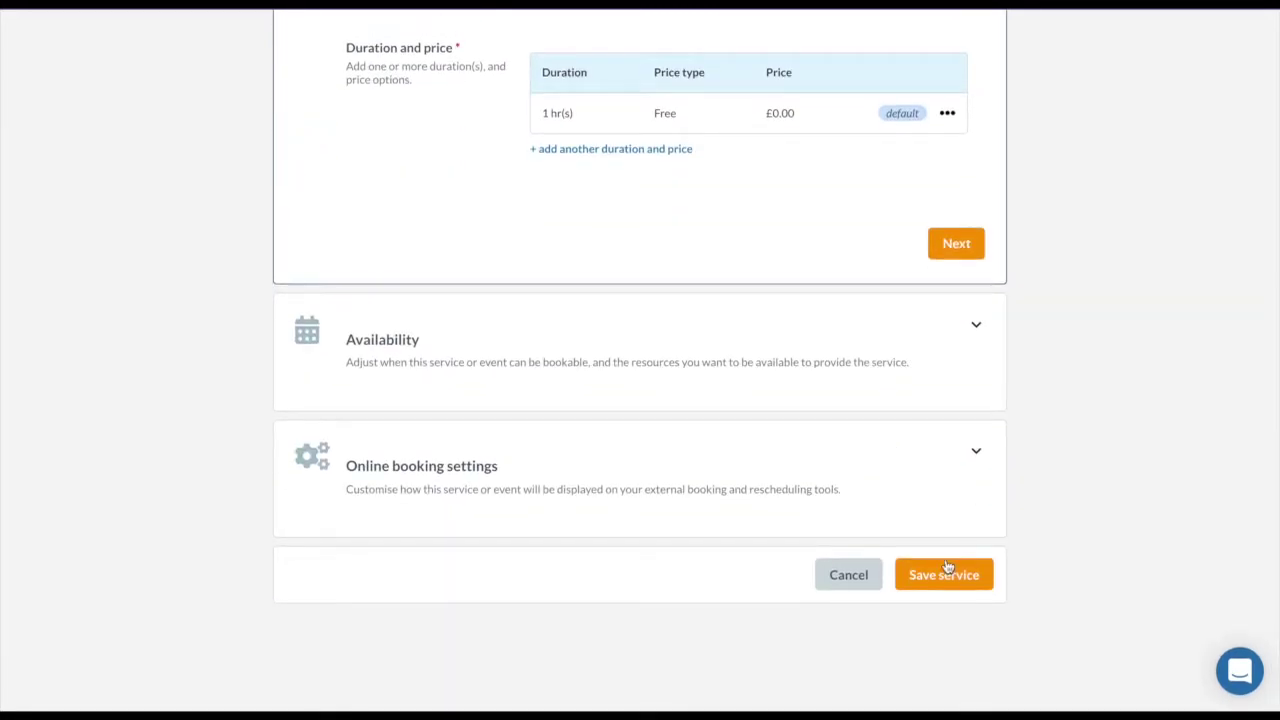
{"action": "left_click", "coordinate": [948, 572]}
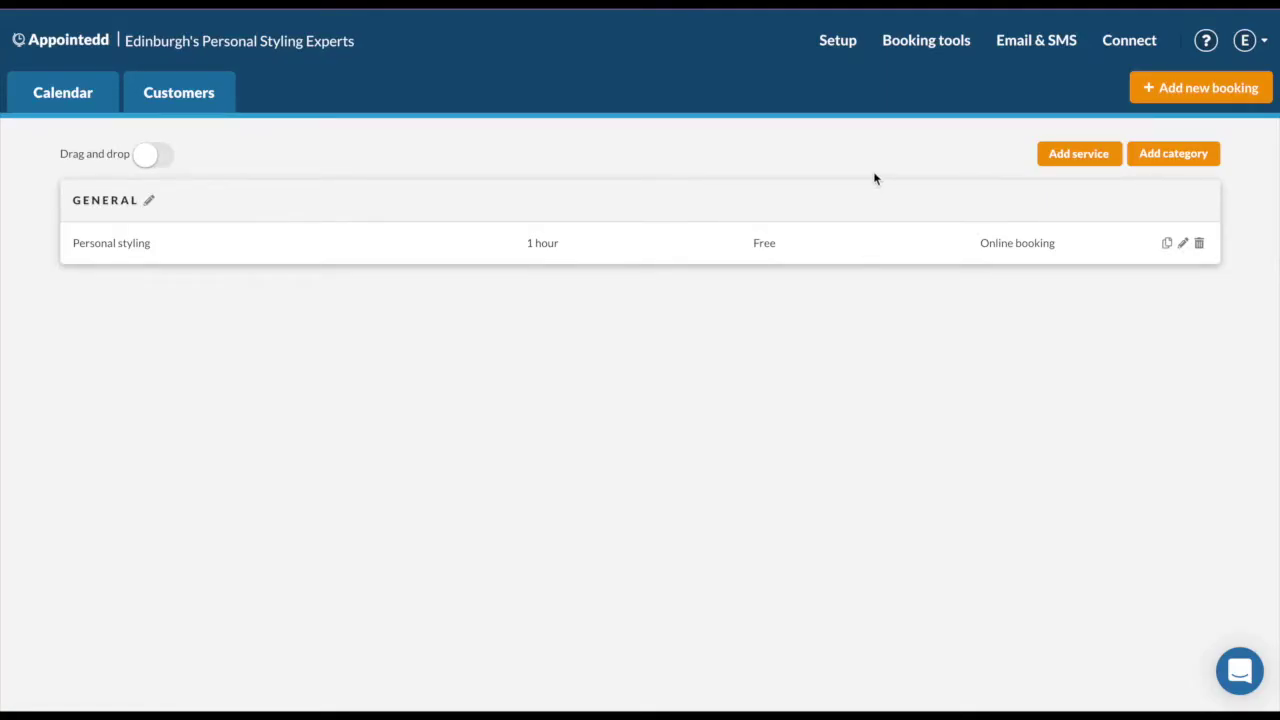
Go to Manage booking widgets and open the personal shopping widget for editing.
{"action": "left_click", "coordinate": [899, 50]}
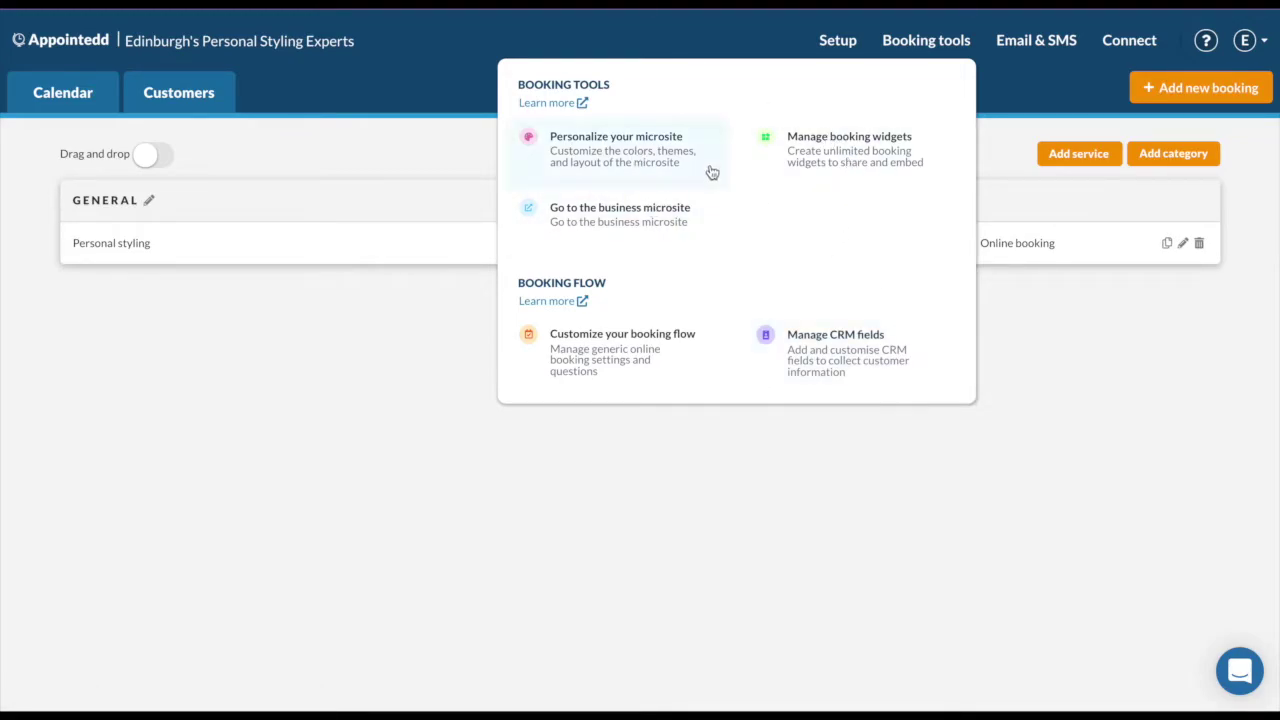
{"action": "left_click", "coordinate": [797, 168]}
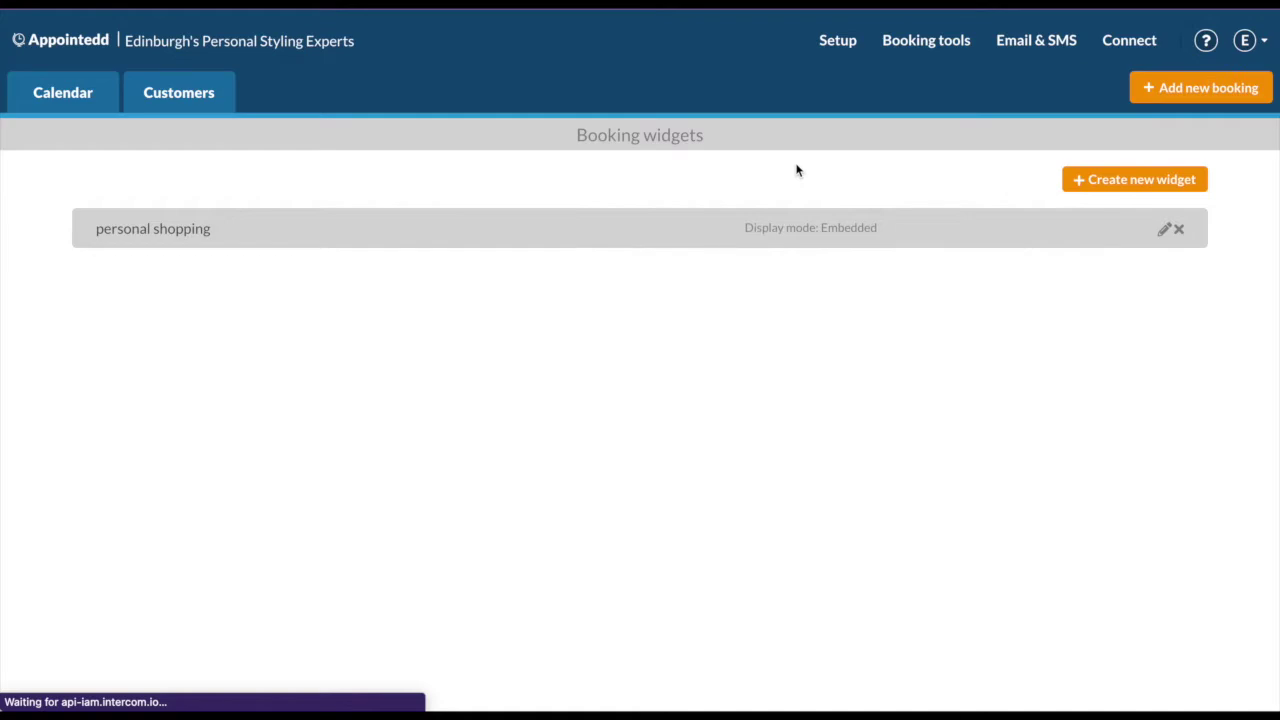
{"action": "left_click", "coordinate": [1164, 232]}
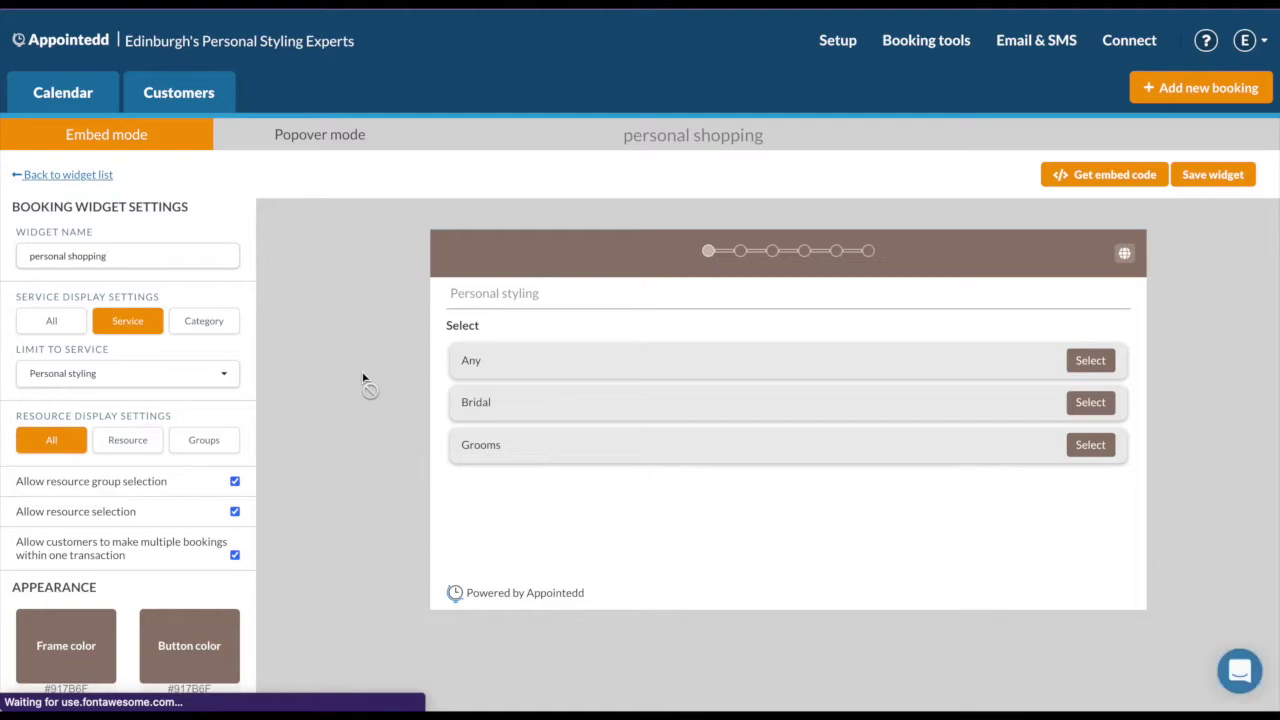
Save the personal shopping widget and copy its shareable Widget URL.
{"action": "scroll", "coordinate": [363, 378], "scroll_direction": "down", "scroll_amount": 1}
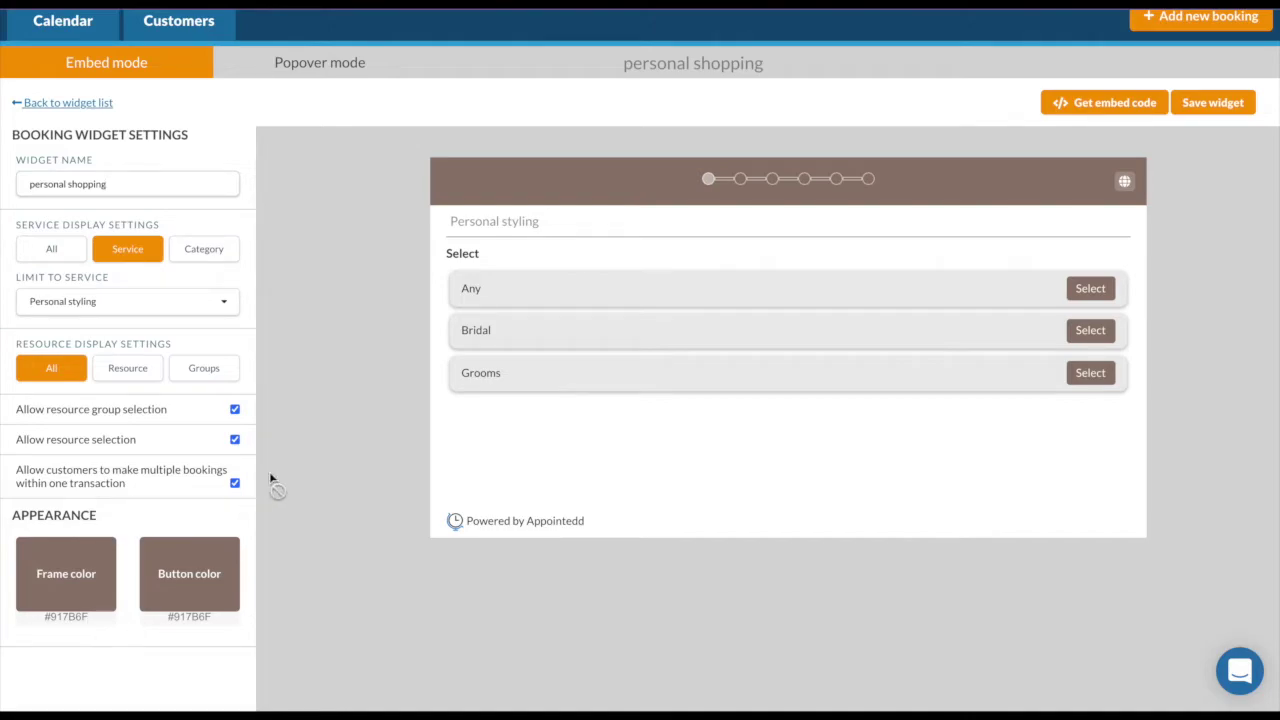
{"action": "scroll", "coordinate": [273, 478], "scroll_direction": "up", "scroll_amount": 1}
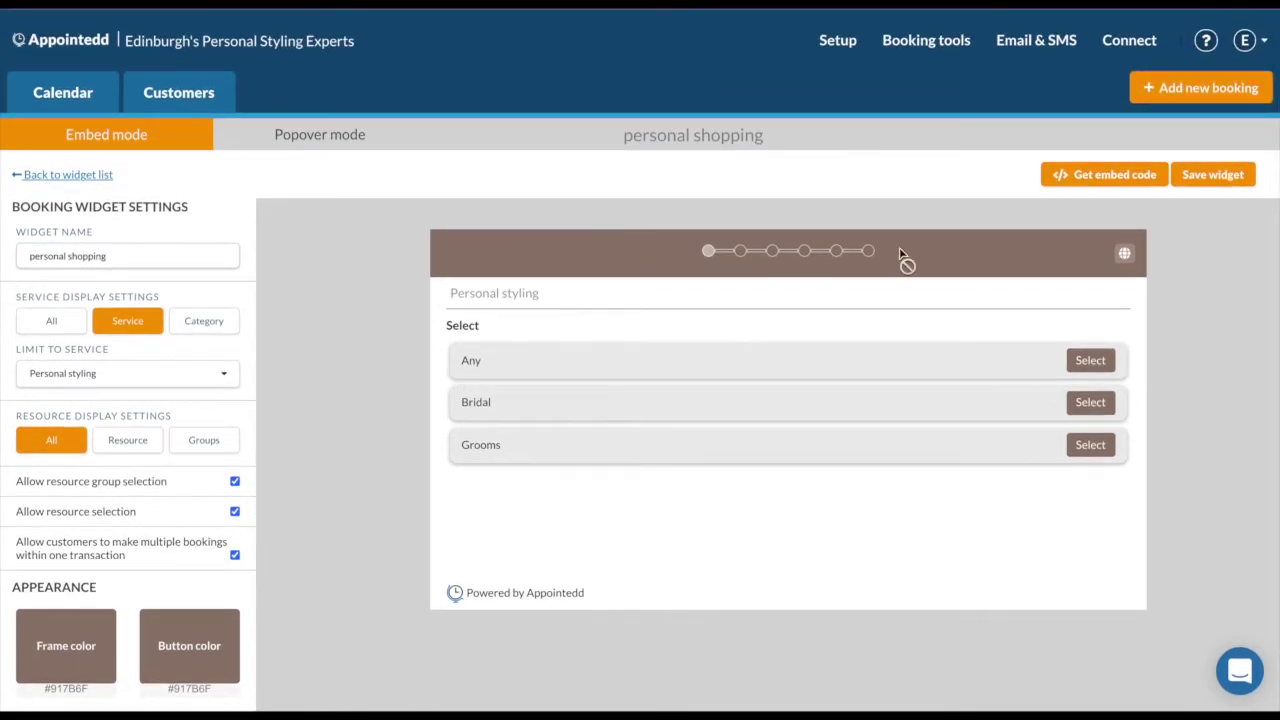
{"action": "left_click", "coordinate": [1190, 177]}
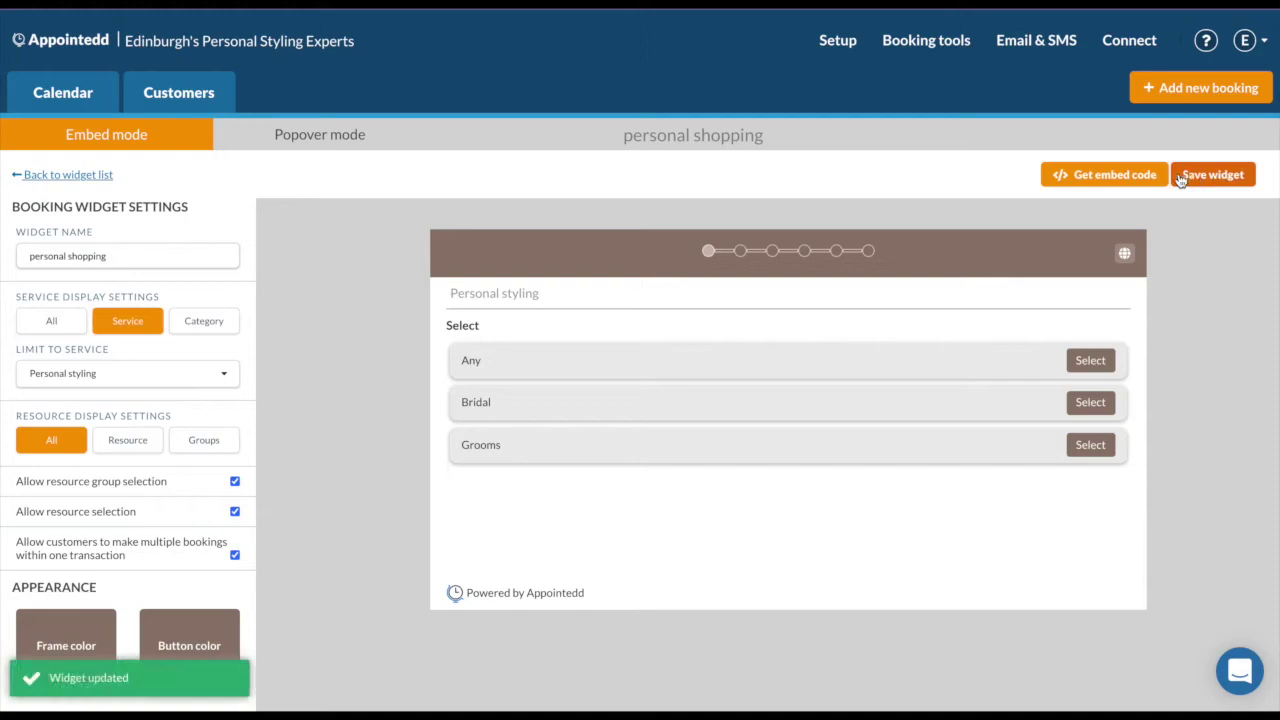
{"action": "left_click", "coordinate": [1110, 176]}
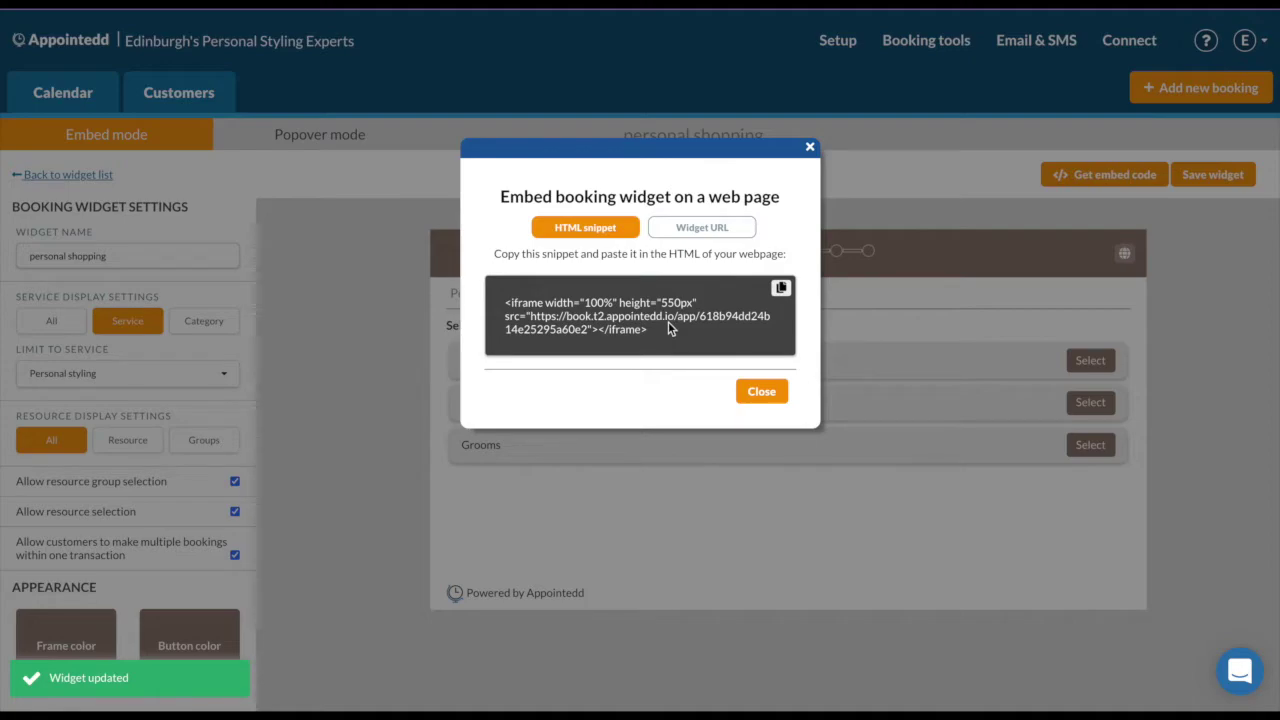
{"action": "left_click", "coordinate": [691, 233]}
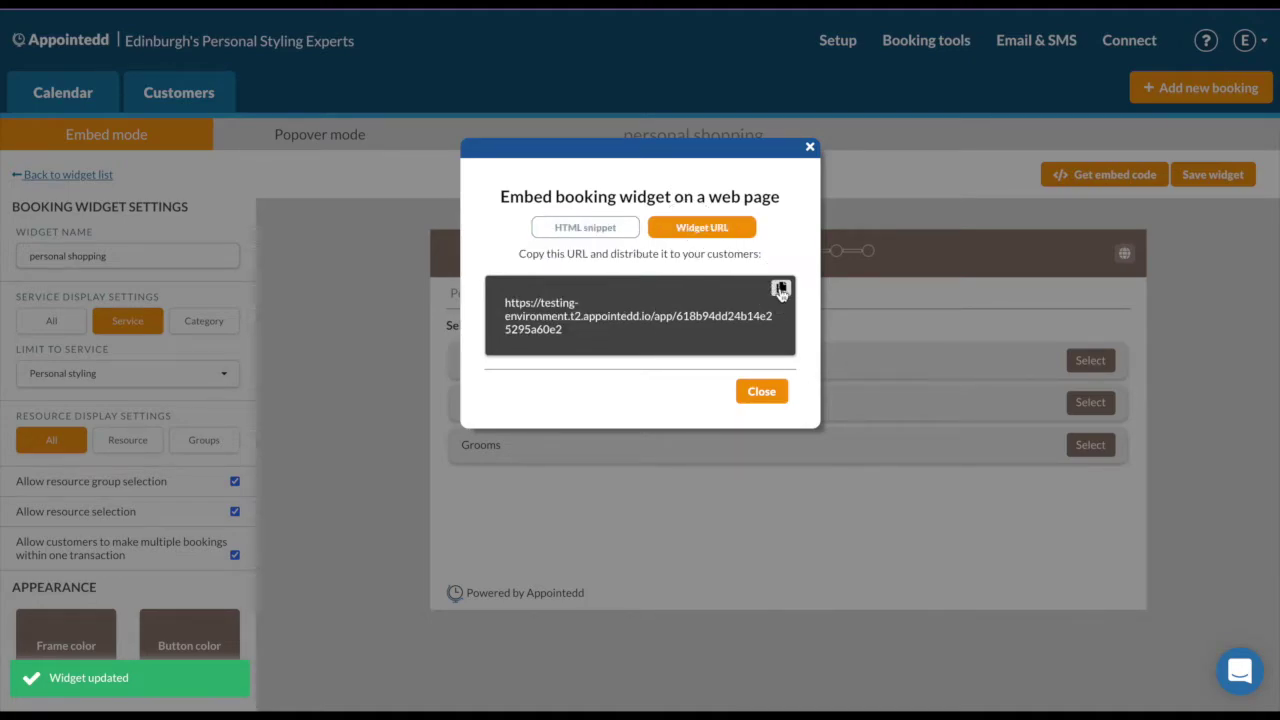
{"action": "left_click", "coordinate": [779, 288]}
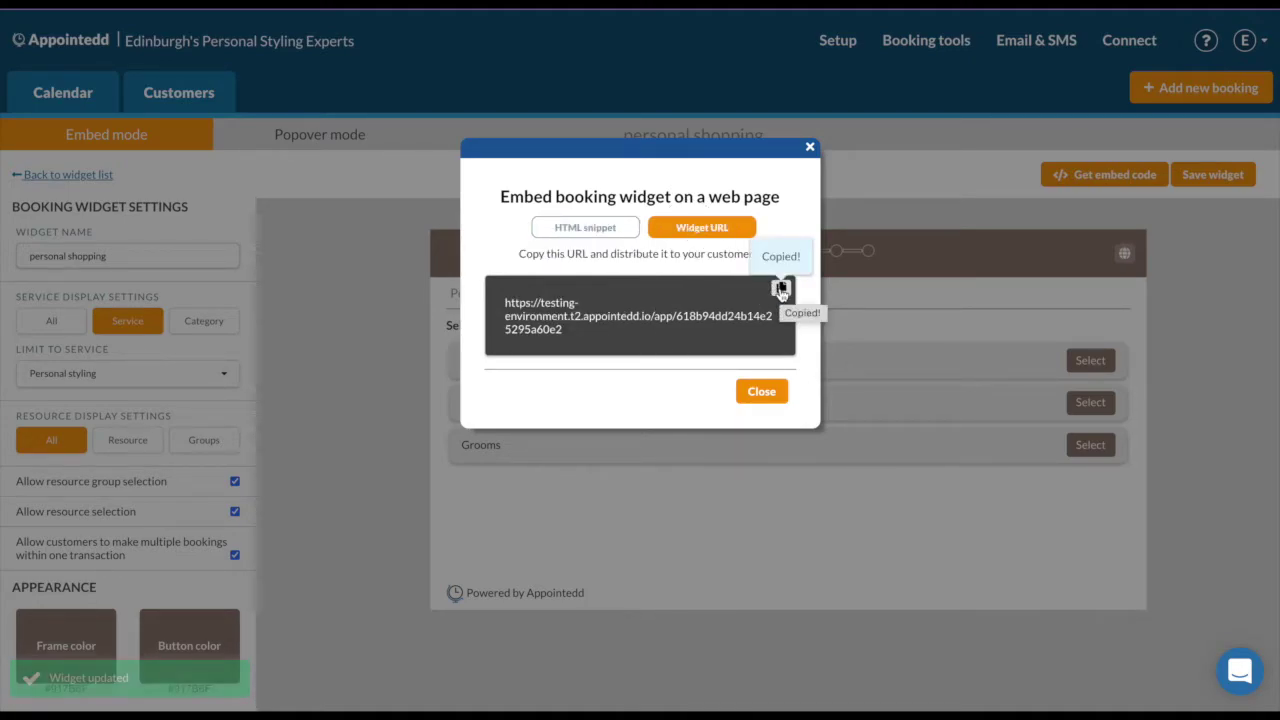
{"action": "left_click", "coordinate": [810, 148]}
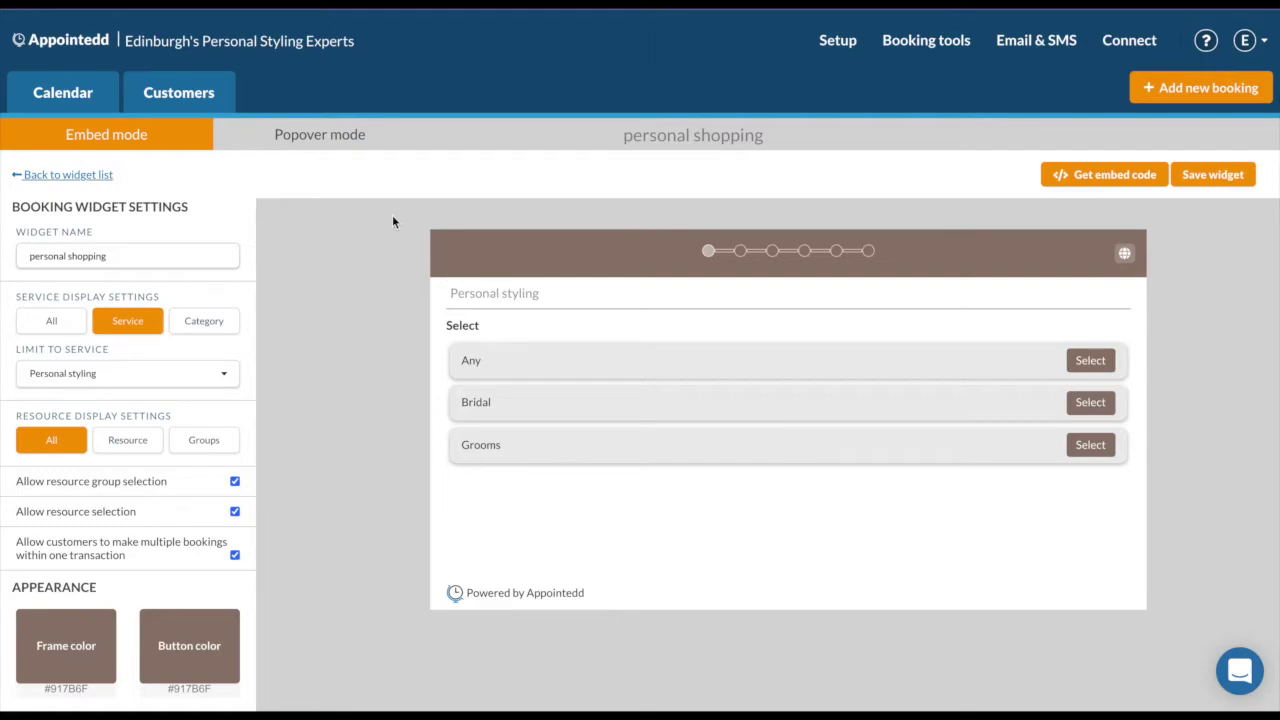
{"action": "left_click", "coordinate": [303, 134]}
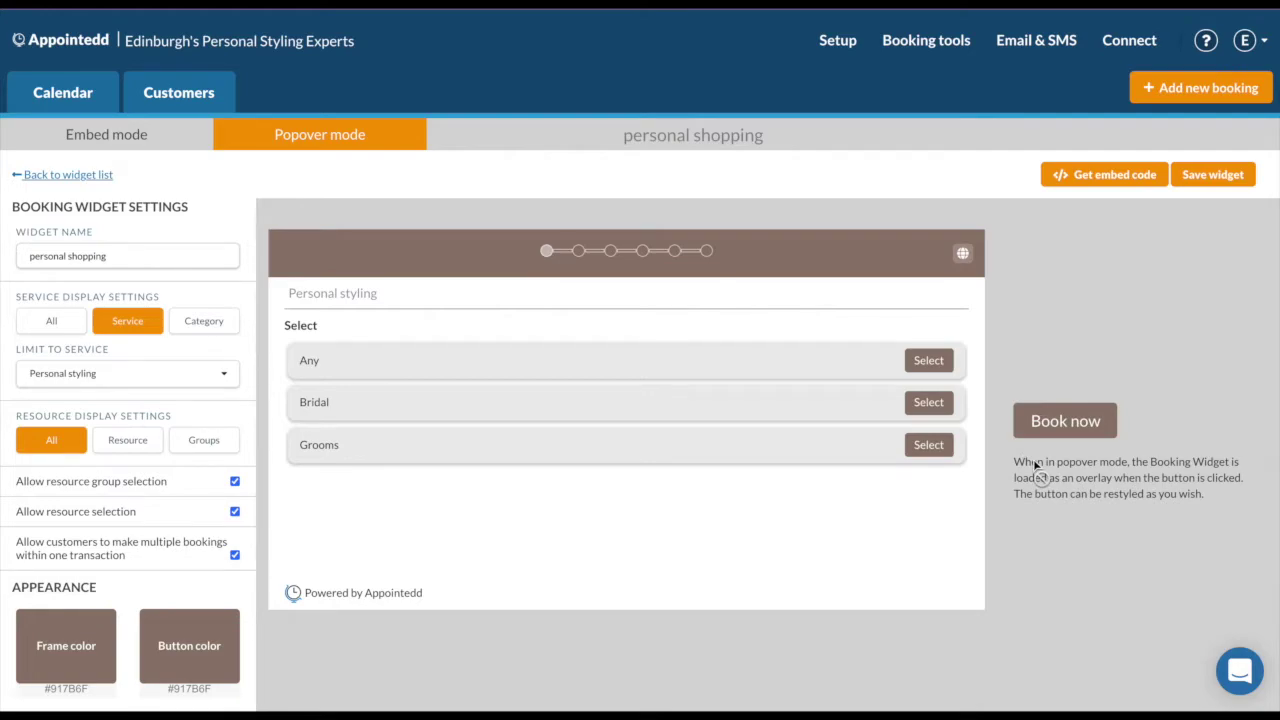
Save the widget in Popover mode and copy its Book now button embed snippet.
{"action": "left_click", "coordinate": [1205, 177]}
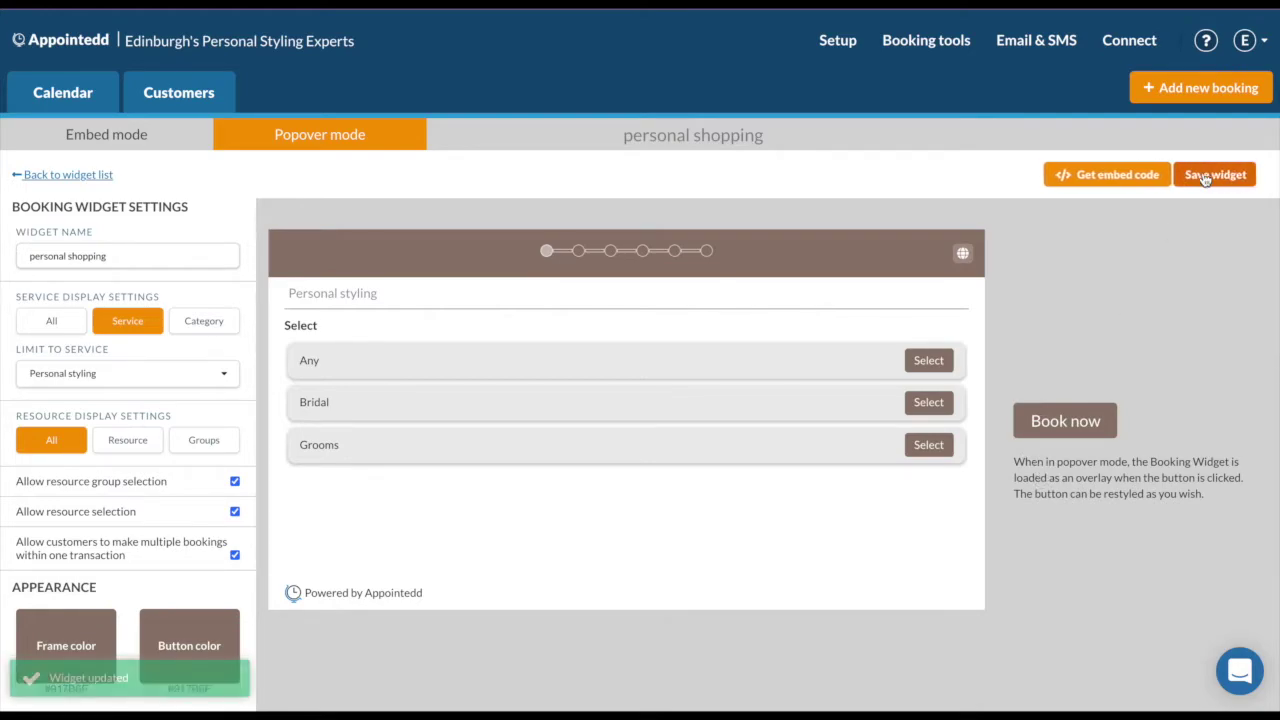
{"action": "left_click", "coordinate": [1115, 174]}
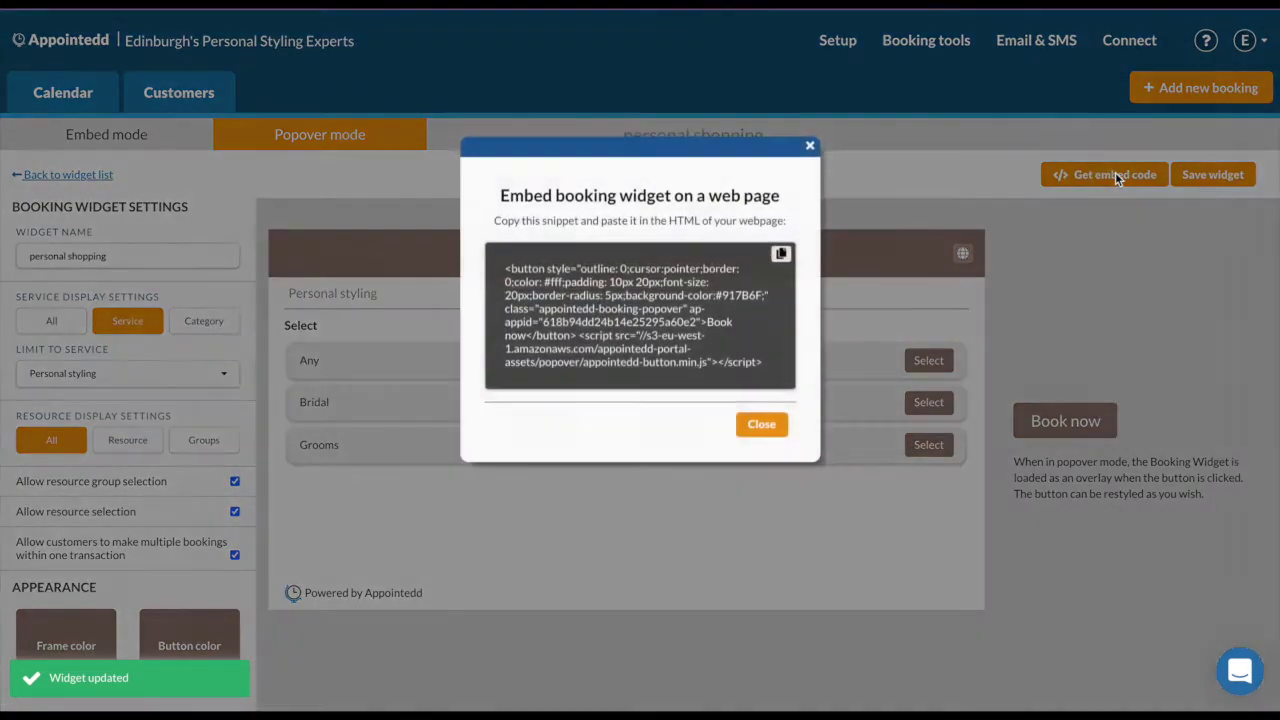
{"action": "left_click", "coordinate": [780, 259]}
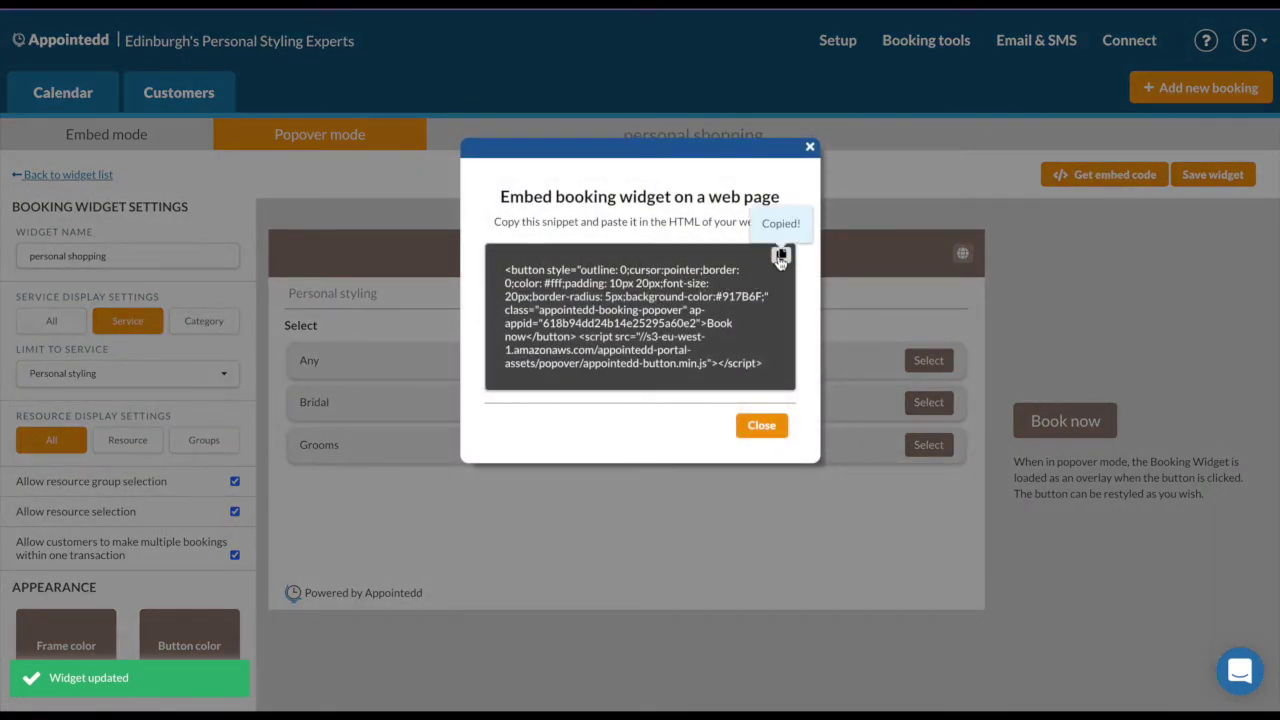
{"action": "left_click", "coordinate": [810, 148]}
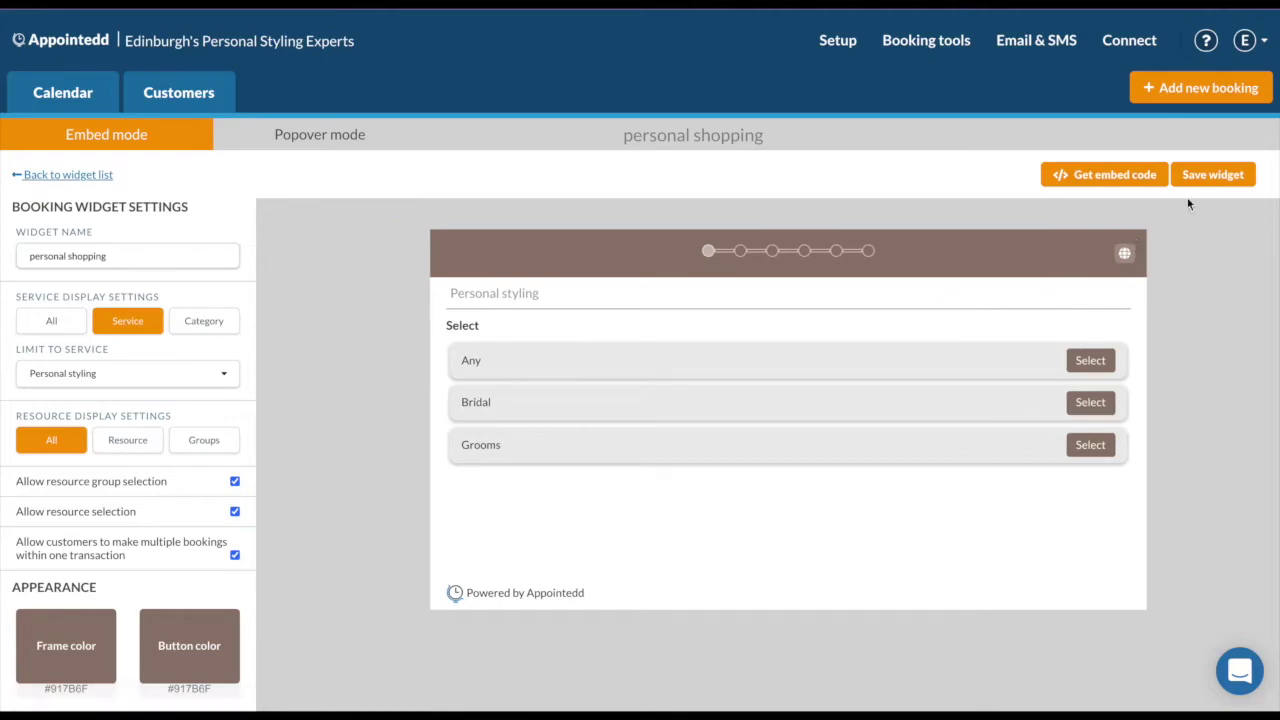
{"action": "left_click", "coordinate": [1208, 174]}
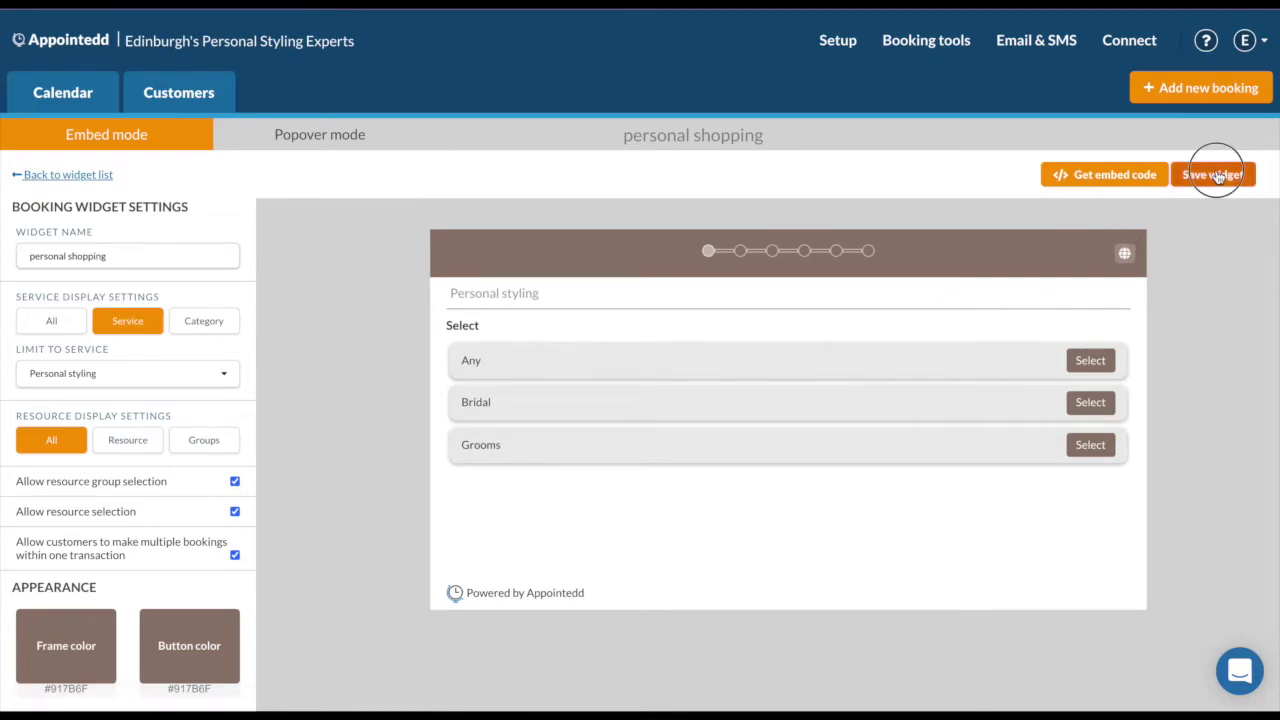
Copy the widget's shareable URL from the embed code dialog.
{"action": "left_click", "coordinate": [1110, 177]}
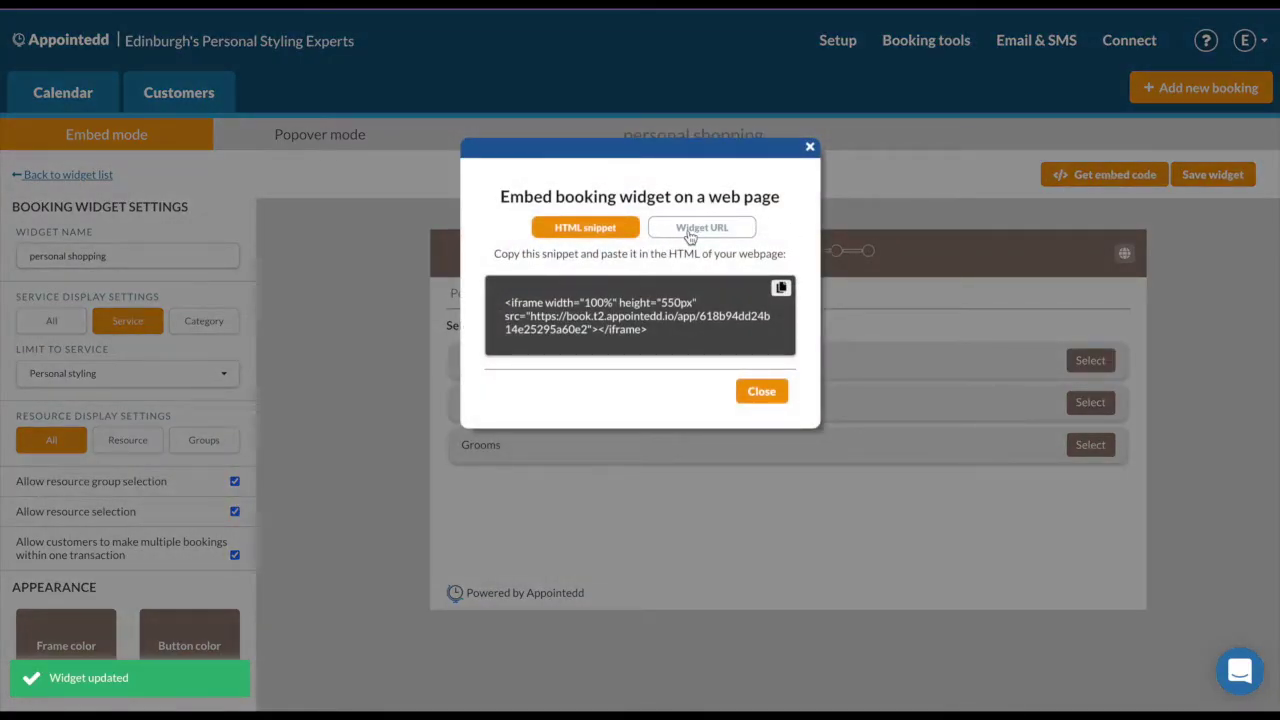
{"action": "left_click", "coordinate": [686, 234]}
{"action": "left_click", "coordinate": [783, 291]}
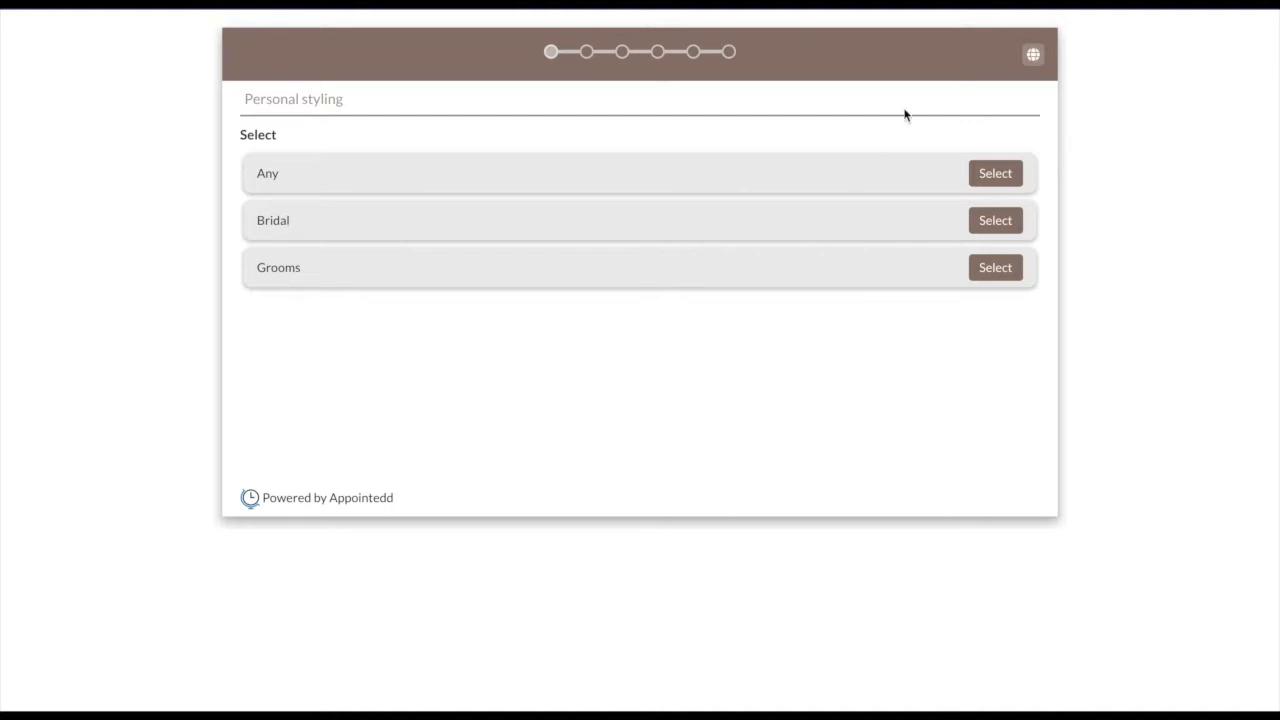
Choose Bridal, the only available stylist and the 12:00 PM slot.
{"action": "left_click", "coordinate": [995, 220]}
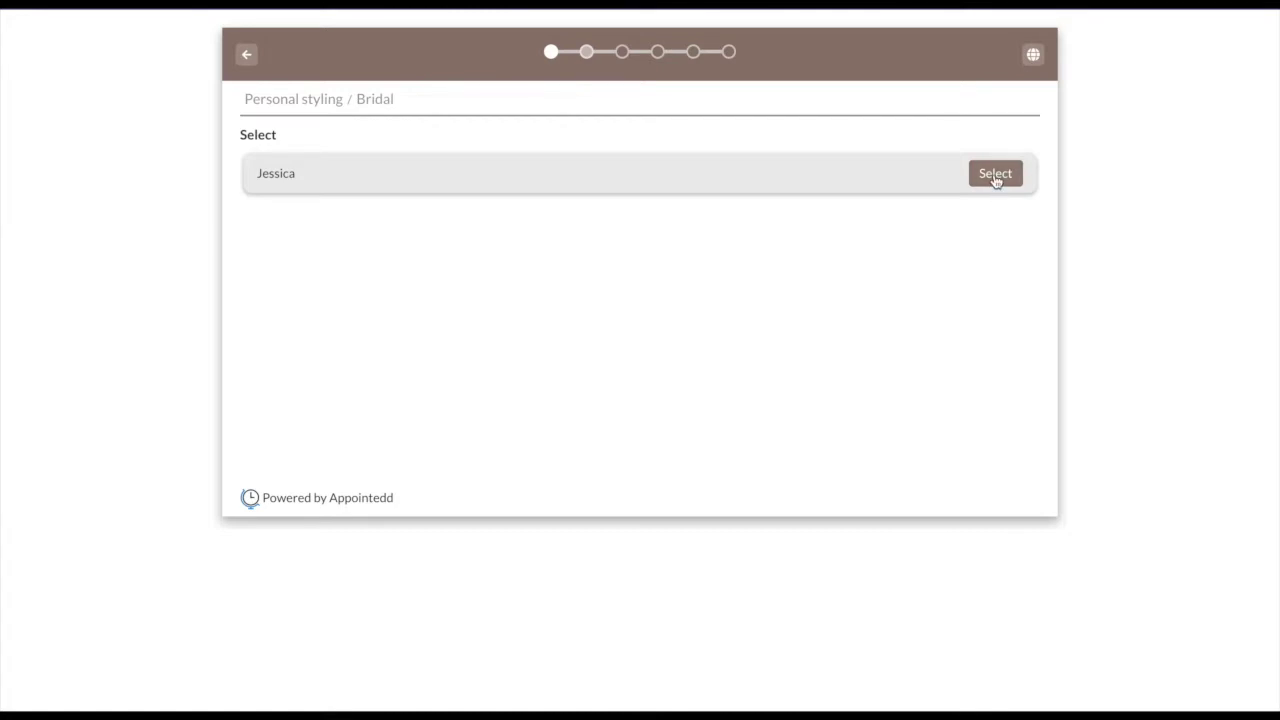
{"action": "left_click", "coordinate": [996, 174]}
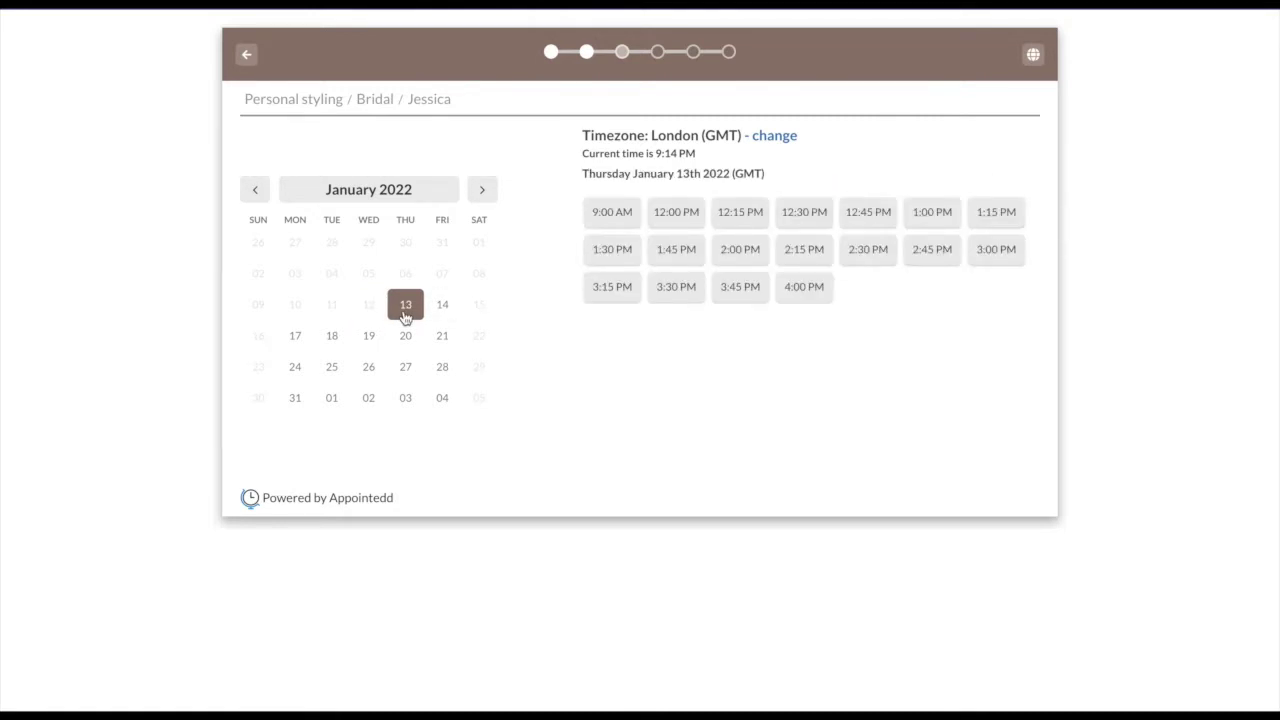
{"action": "left_click", "coordinate": [673, 217]}
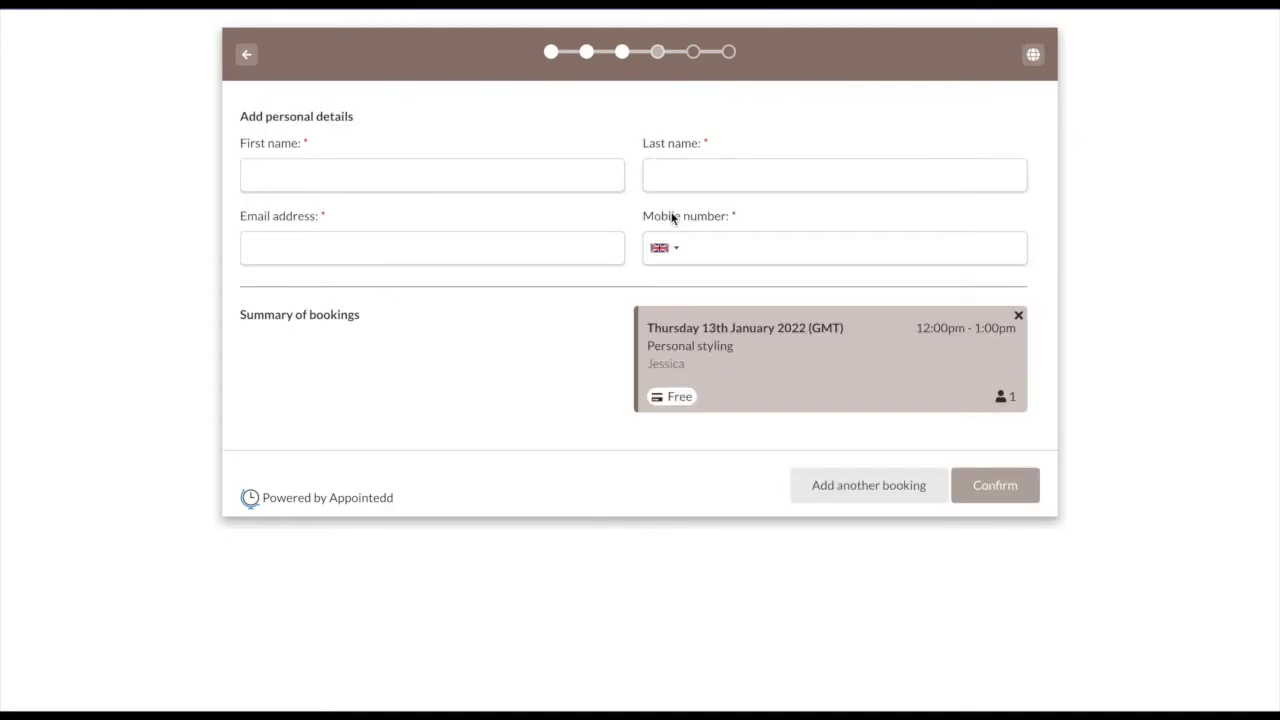
Enter the customer's first name, last name, e-mail and mobile number, then confirm the booking.
{"action": "left_click", "coordinate": [583, 177]}
{"action": "key", "text": "Tab"}
{"action": "key", "text": "Tab"}
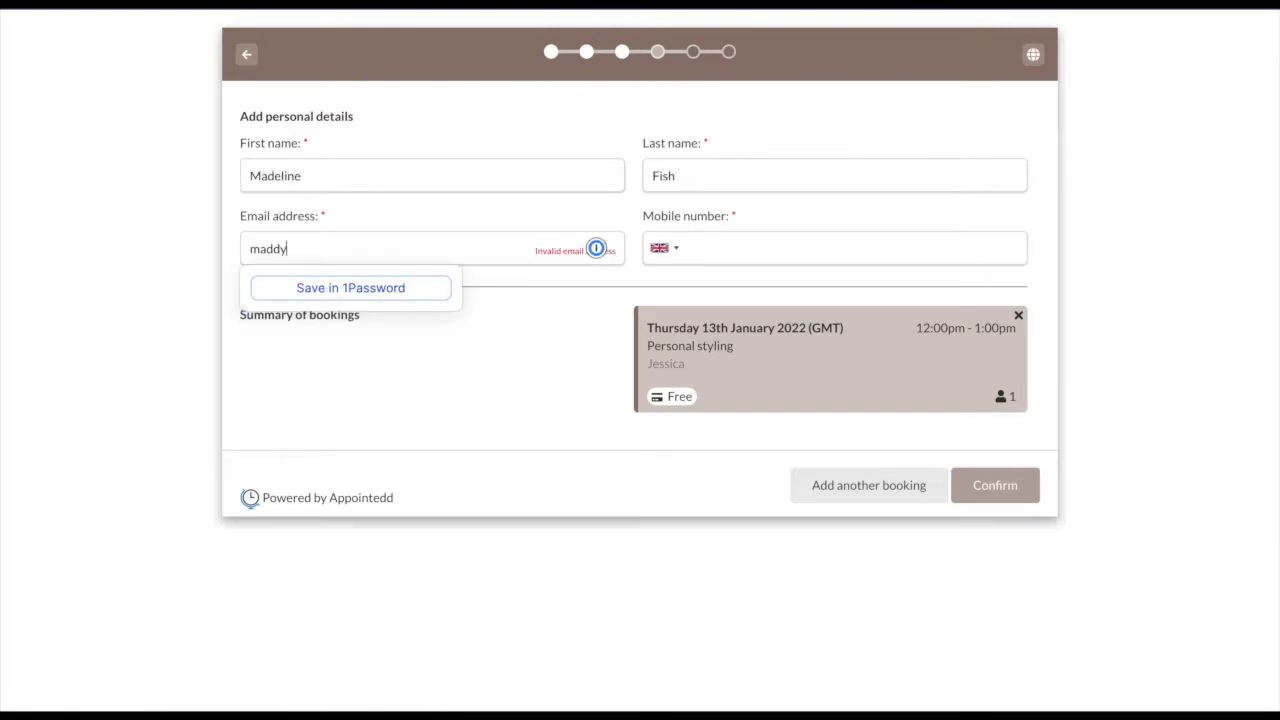
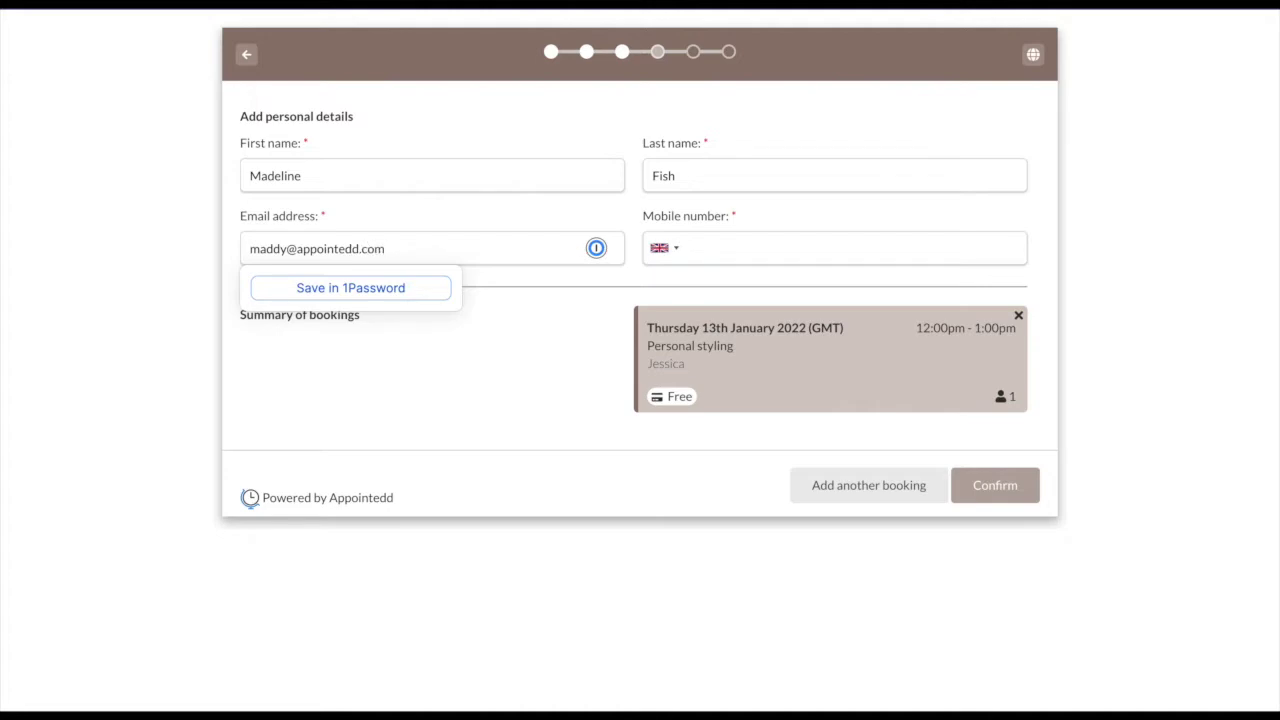
{"action": "key", "text": "Tab"}
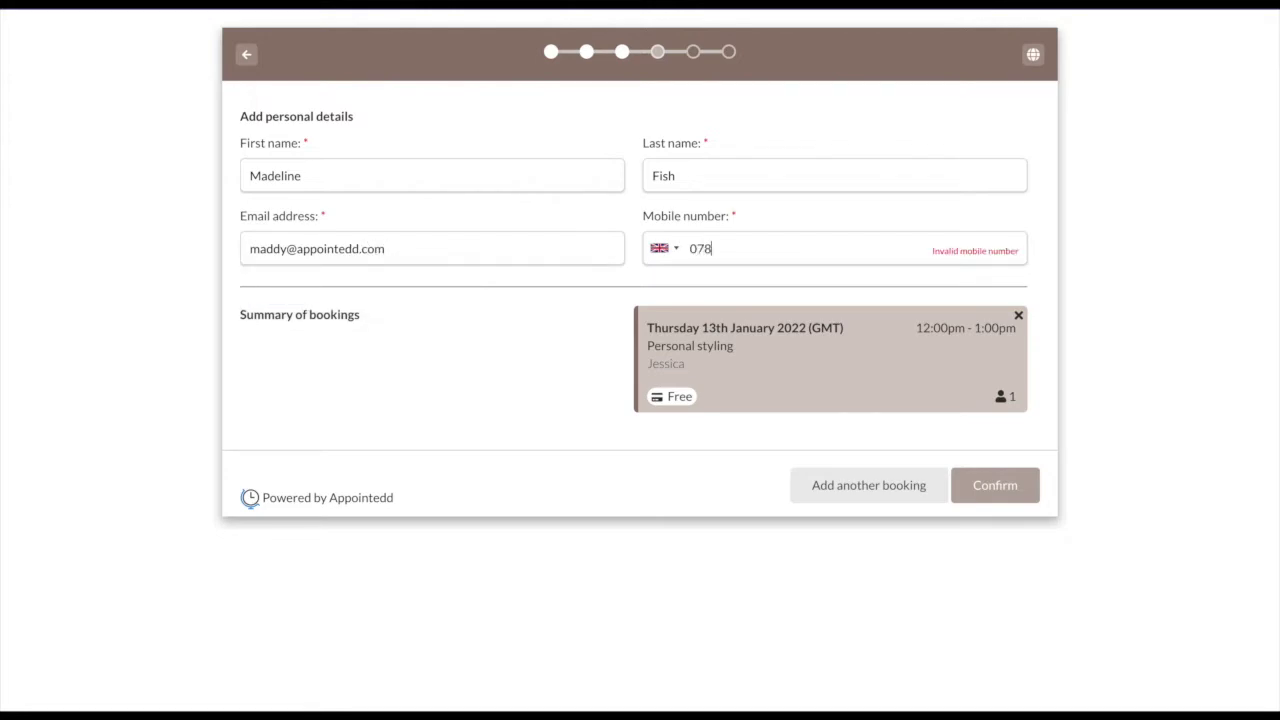
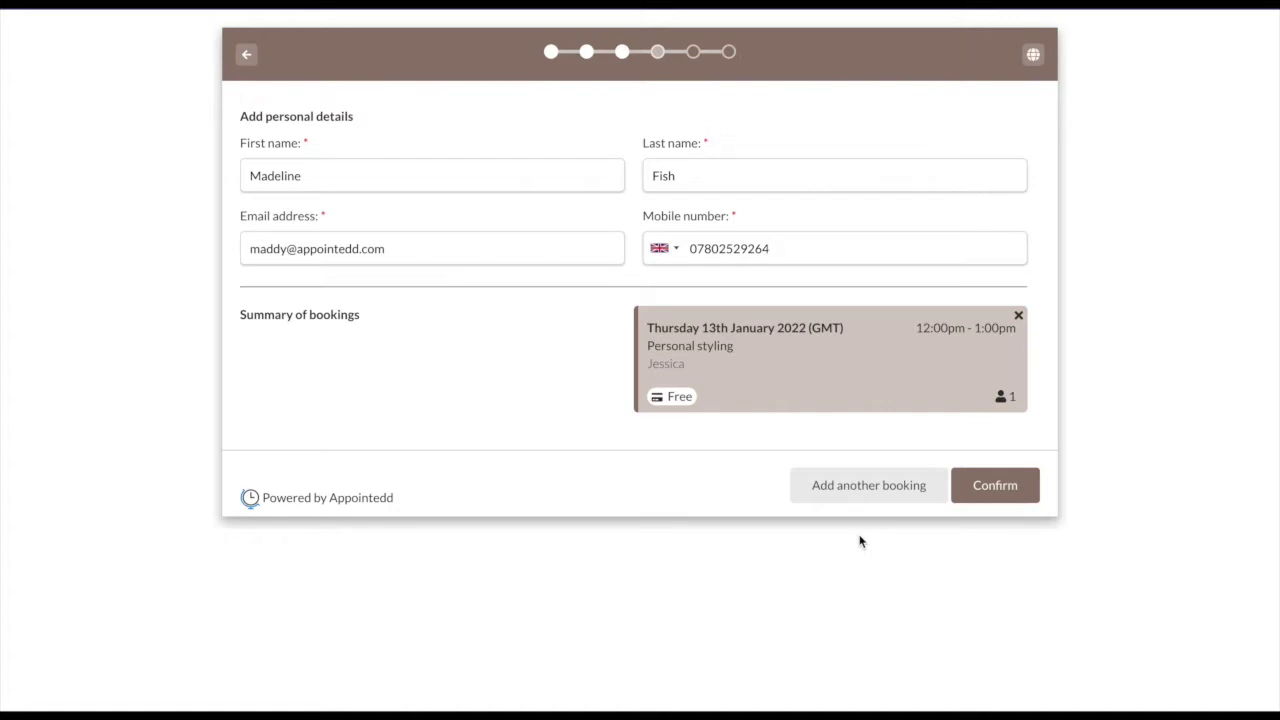
{"action": "left_click", "coordinate": [1012, 480]}
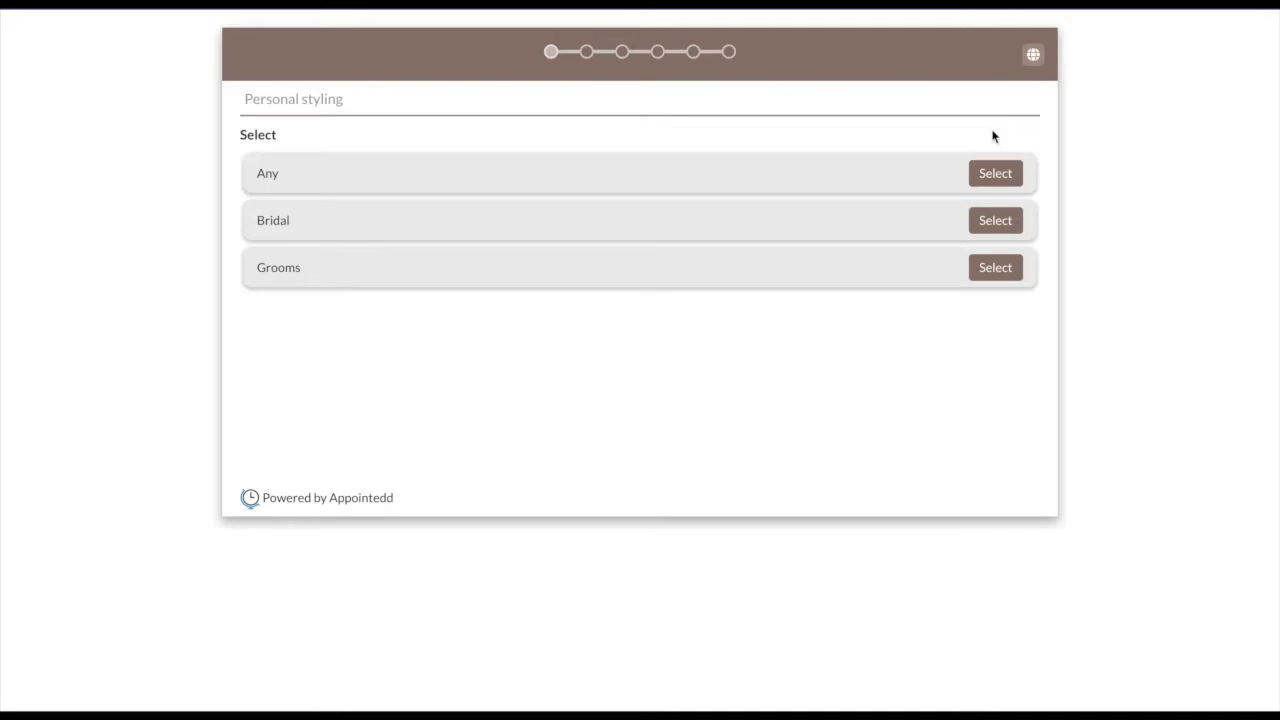
Show the booking page in Spanish, then select Cualquiera and the first stylist.
{"action": "left_click", "coordinate": [1035, 60]}
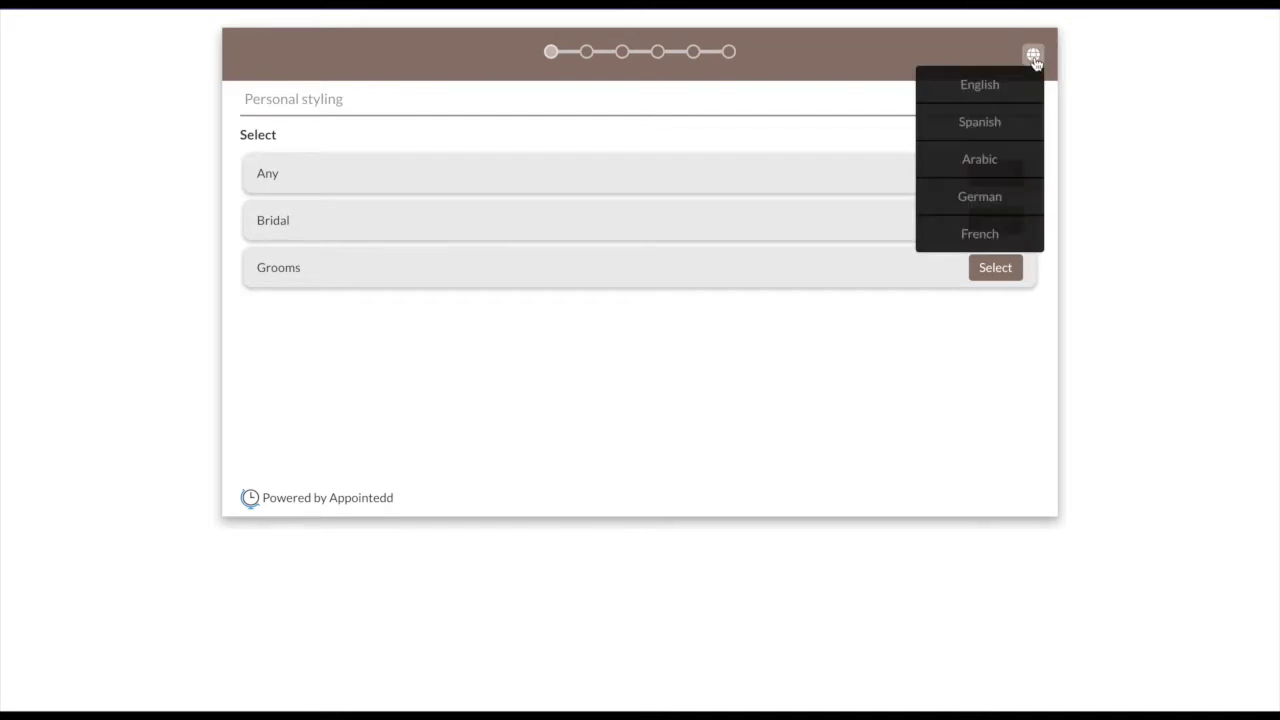
{"action": "scroll", "coordinate": [1016, 177], "scroll_direction": "down", "scroll_amount": 1}
{"action": "scroll", "coordinate": [1018, 178], "scroll_direction": "down", "scroll_amount": 5}
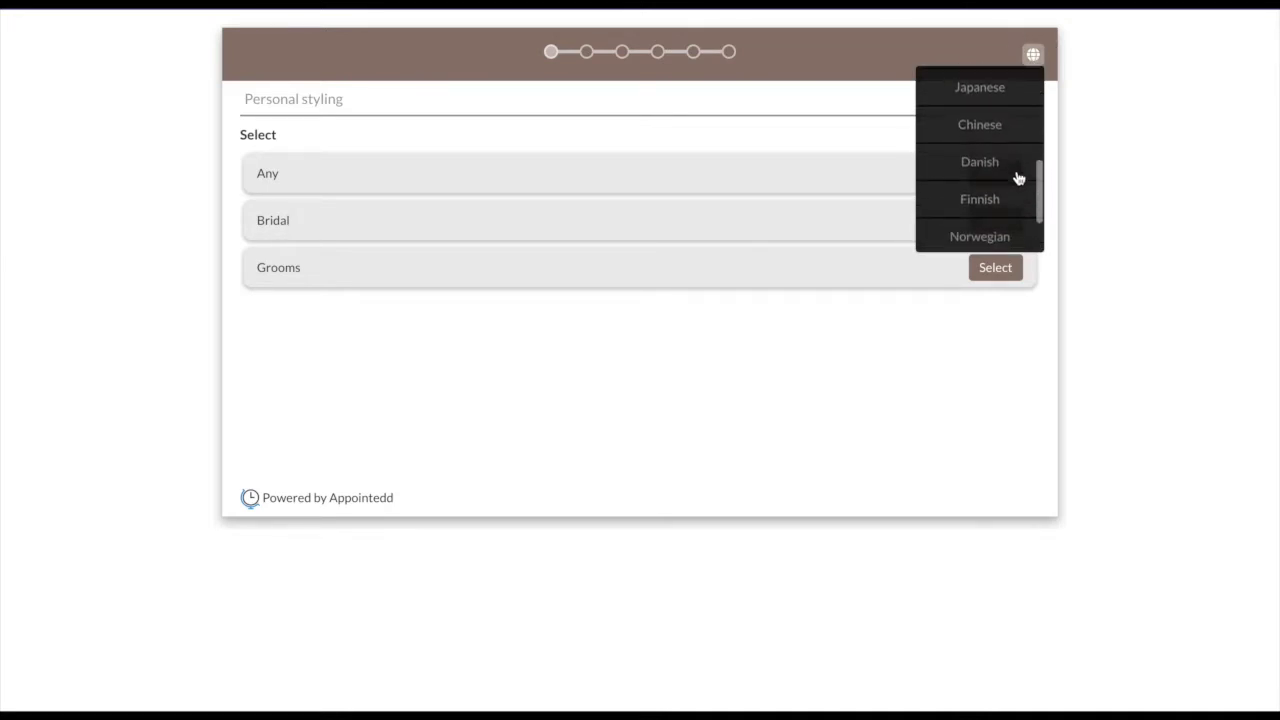
{"action": "scroll", "coordinate": [1018, 178], "scroll_direction": "up", "scroll_amount": 2}
{"action": "scroll", "coordinate": [1018, 178], "scroll_direction": "up", "scroll_amount": 3}
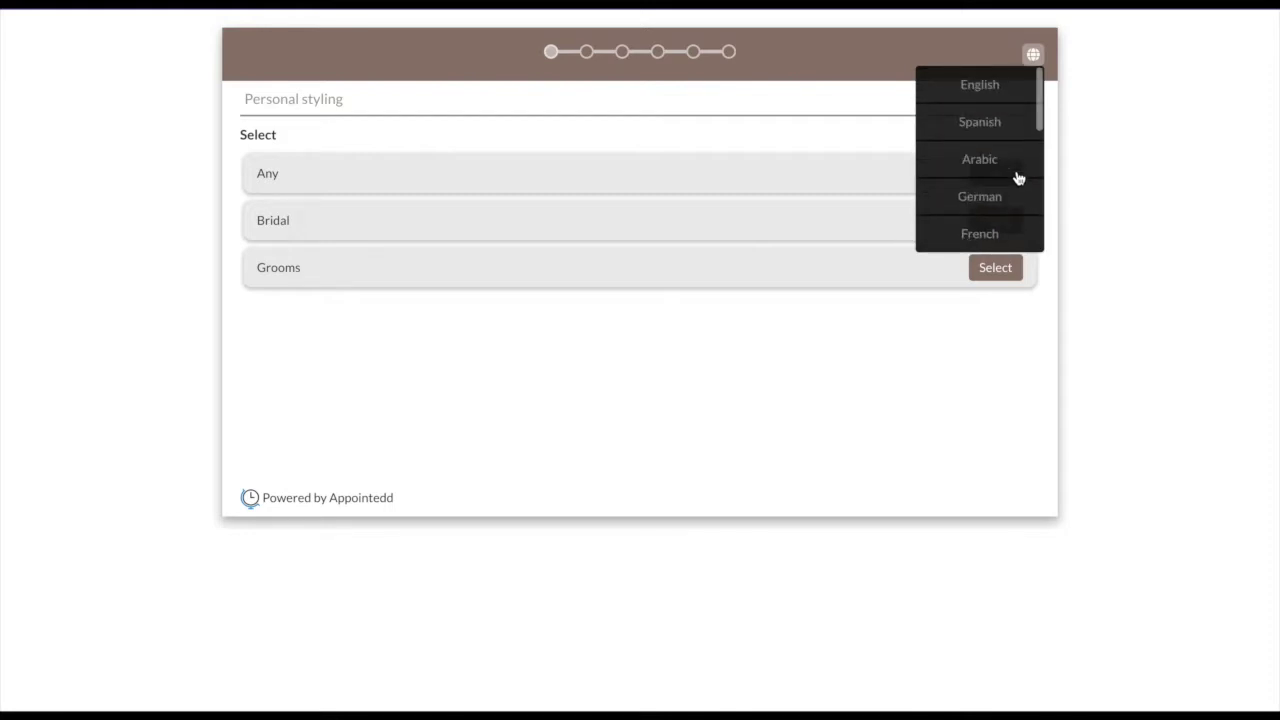
{"action": "left_click", "coordinate": [1009, 129]}
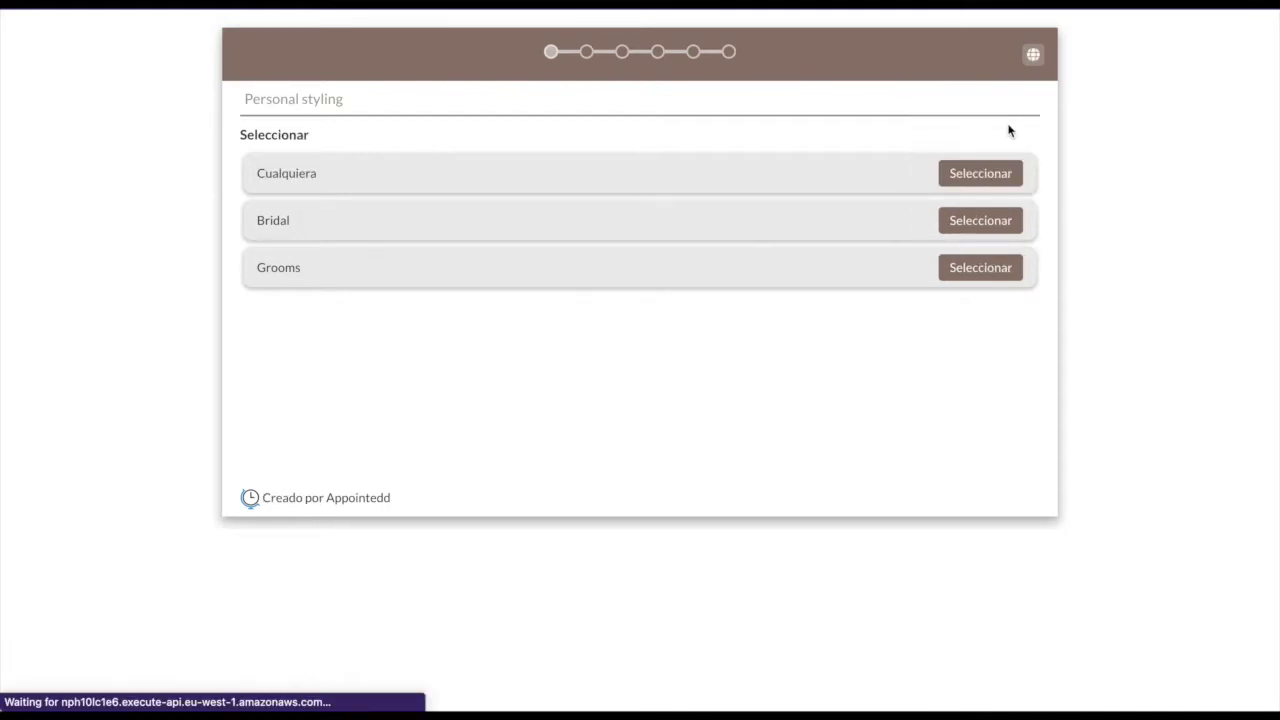
{"action": "left_click", "coordinate": [993, 176]}
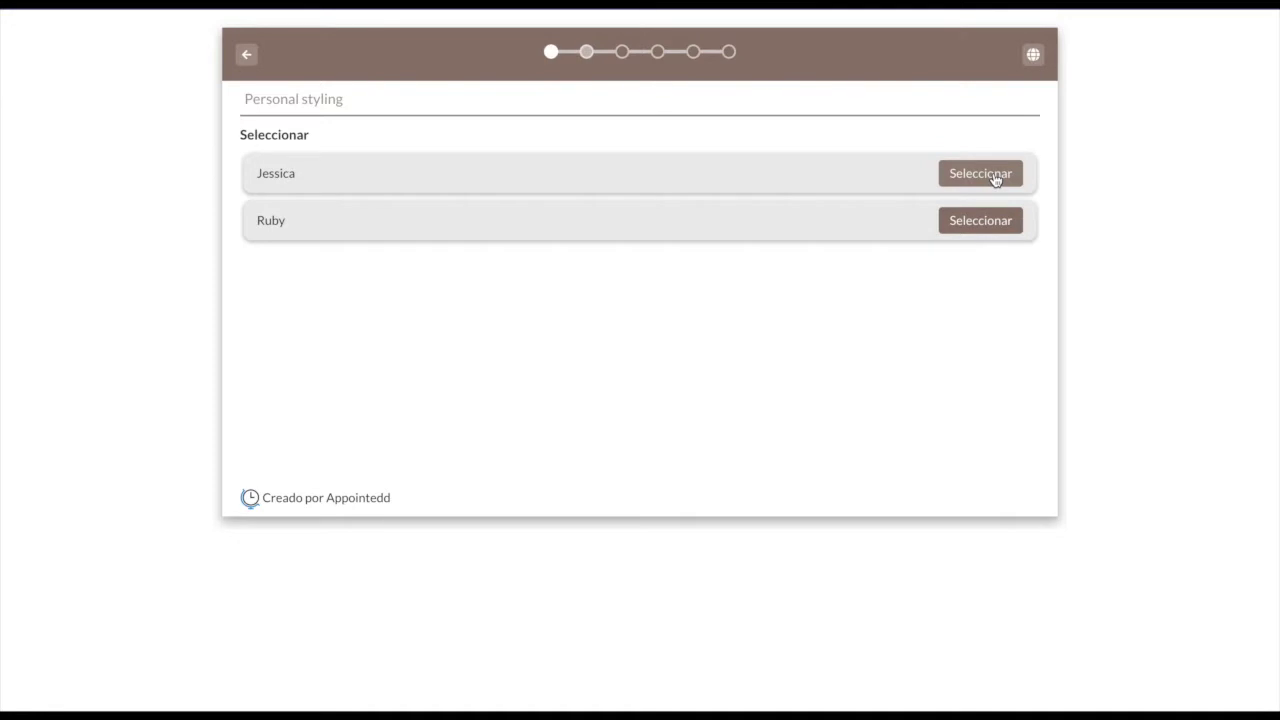
{"action": "left_click", "coordinate": [995, 177]}
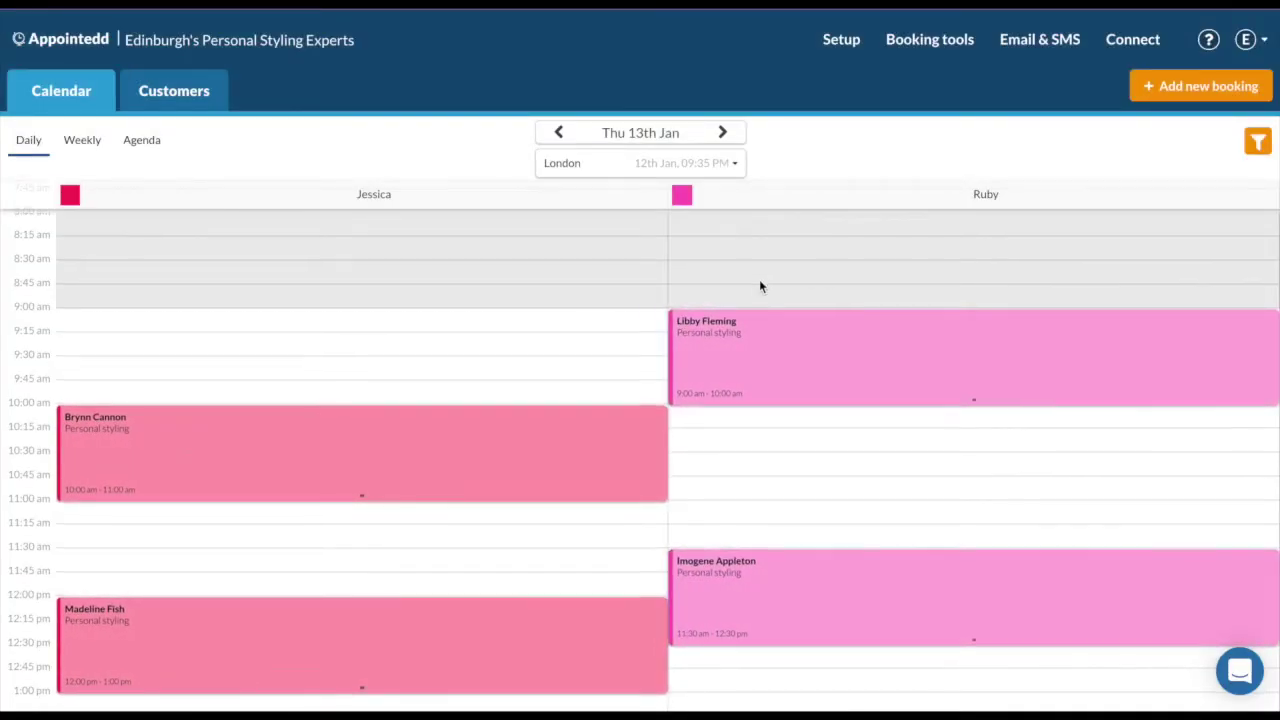
Move the 10:00 booking to start at 9:15 without notifying the customer.
{"action": "scroll", "coordinate": [759, 286], "scroll_direction": "down", "scroll_amount": 3}
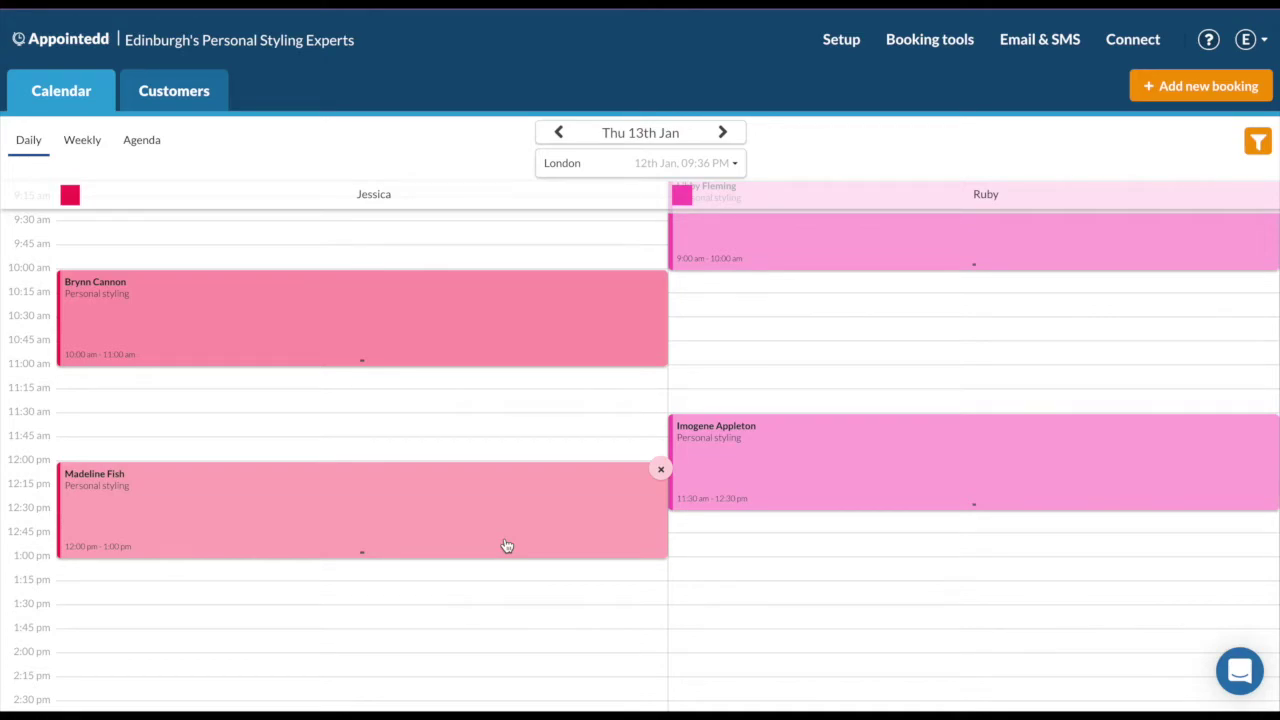
{"action": "scroll", "coordinate": [507, 545], "scroll_direction": "up", "scroll_amount": 2}
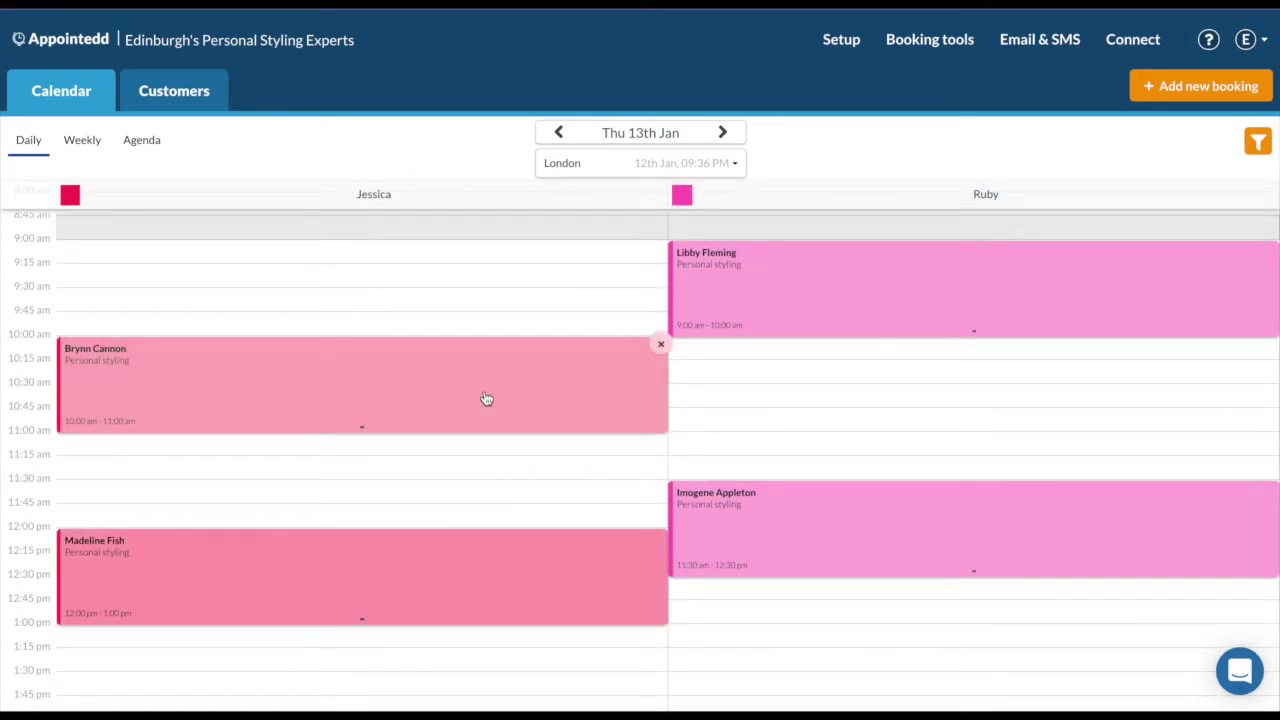
{"action": "left_click_drag", "start_coordinate": [486, 399], "coordinate": [497, 329]}
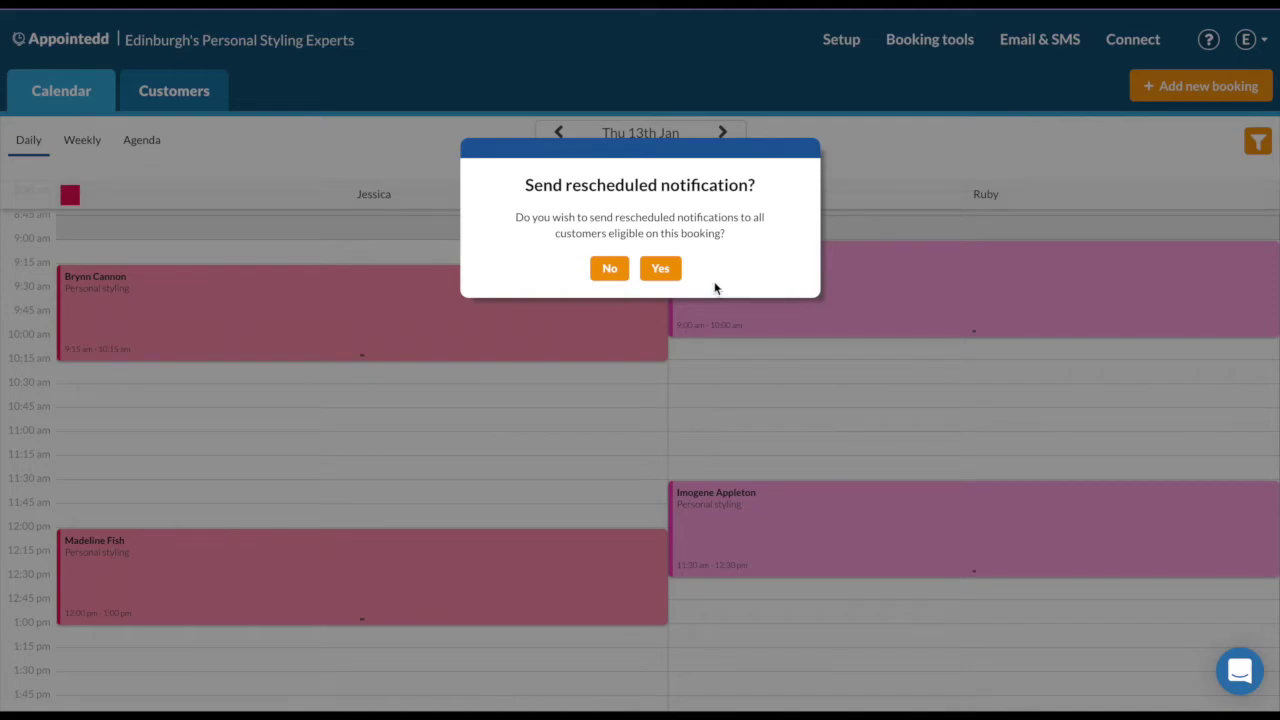
{"action": "left_click", "coordinate": [612, 271]}
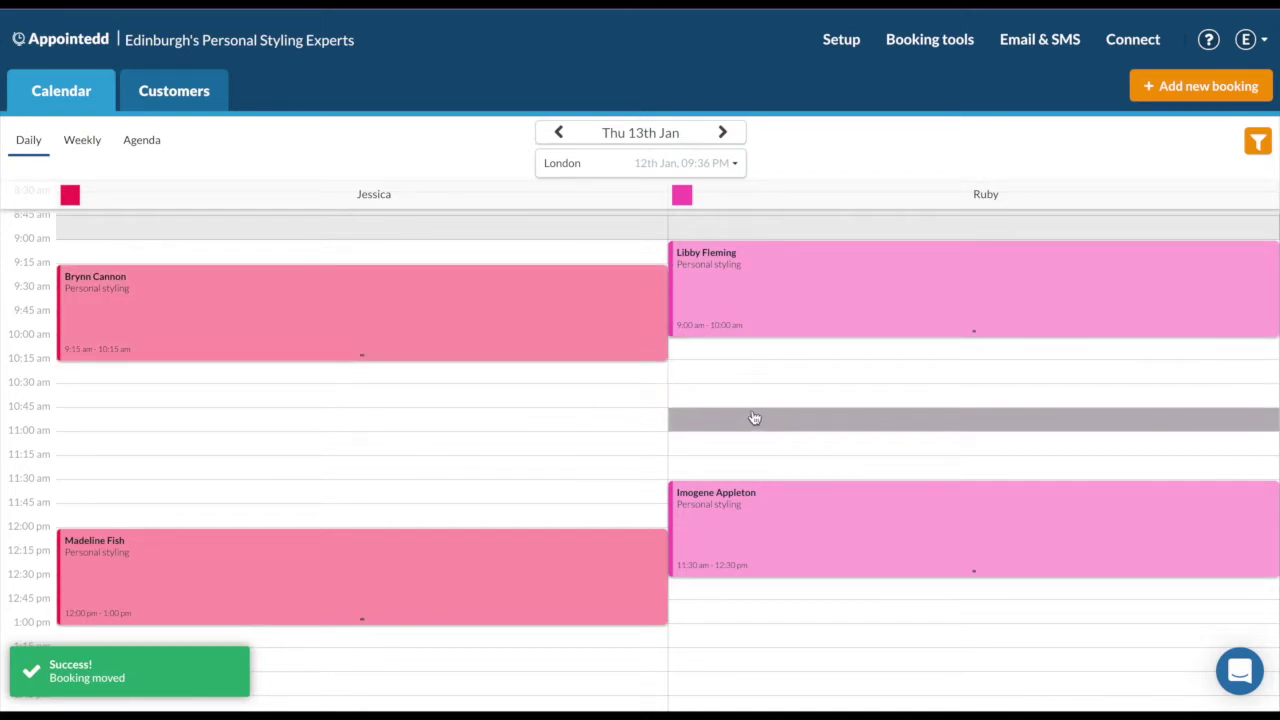
Move the second stylist's 9:00 booking to the first stylist at 10:15, notify the customer, then cancel it.
{"action": "left_click", "coordinate": [798, 294]}
{"action": "left_click_drag", "start_coordinate": [798, 294], "coordinate": [559, 432]}
{"action": "left_click", "coordinate": [661, 266]}
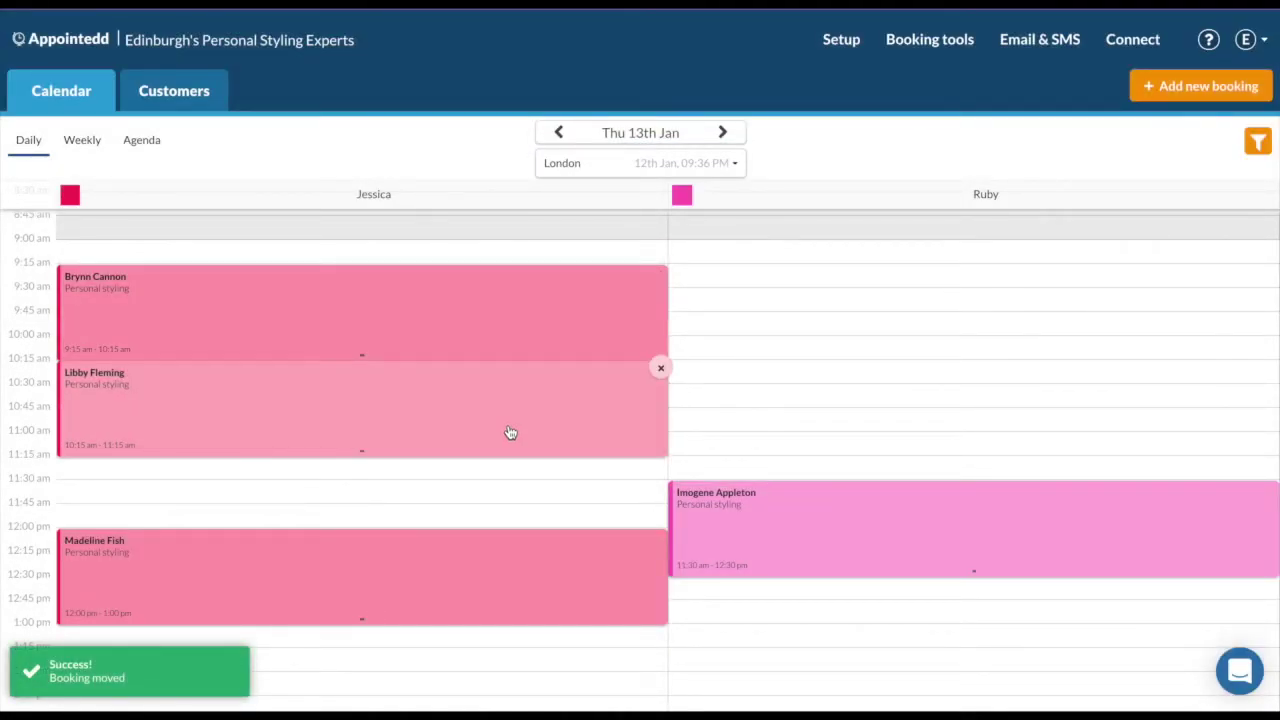
{"action": "left_click", "coordinate": [661, 369]}
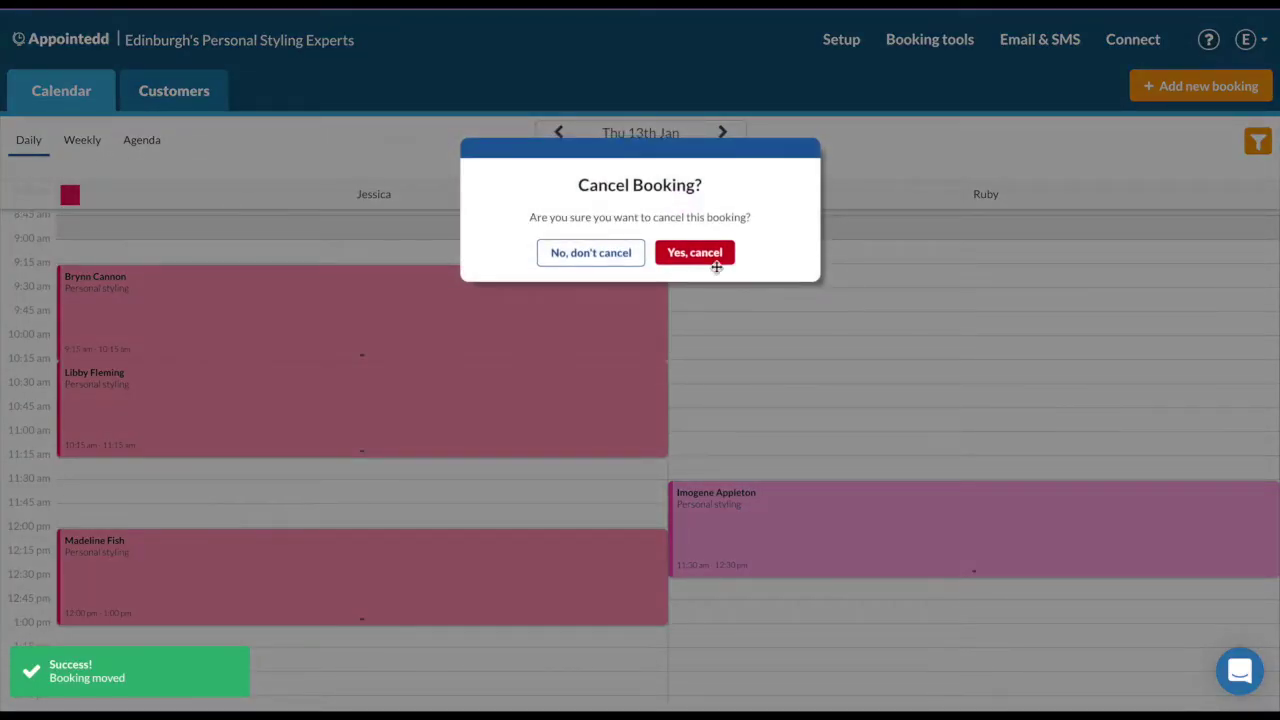
{"action": "left_click", "coordinate": [694, 253]}
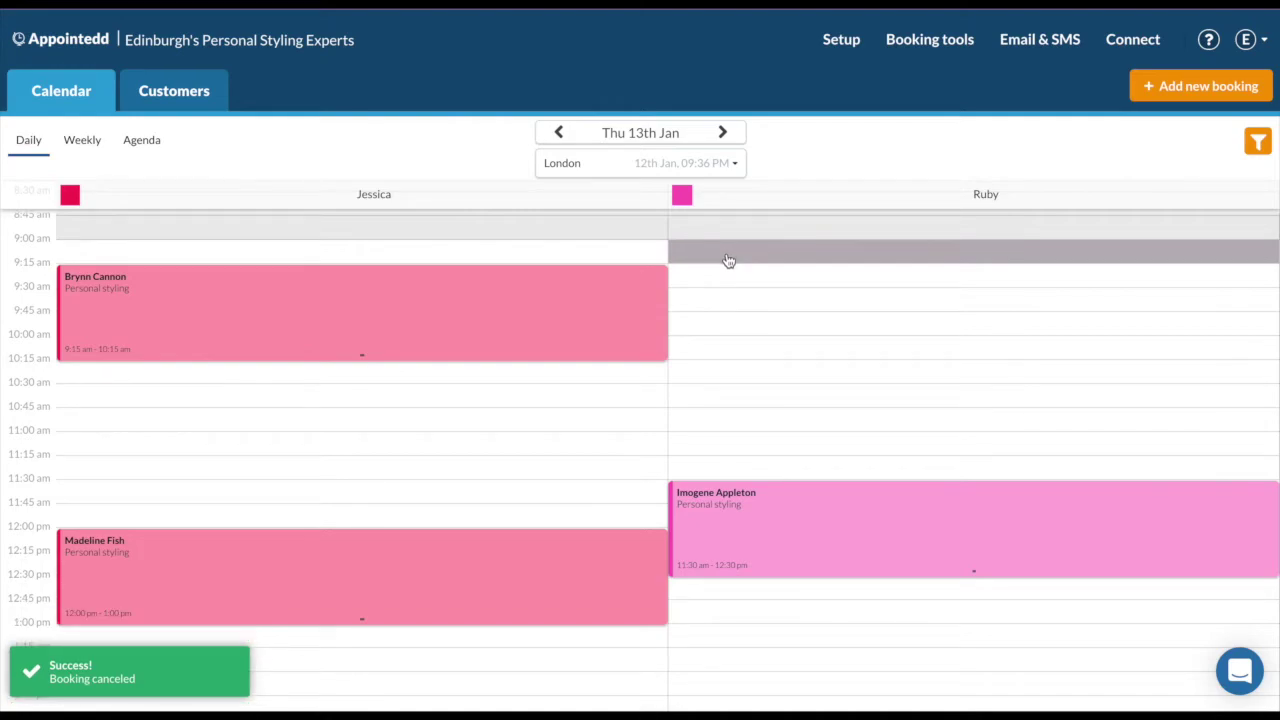
Set the 12:00–1:00pm booking's customer status to Arrived and view its Customers list.
{"action": "left_click", "coordinate": [536, 578]}
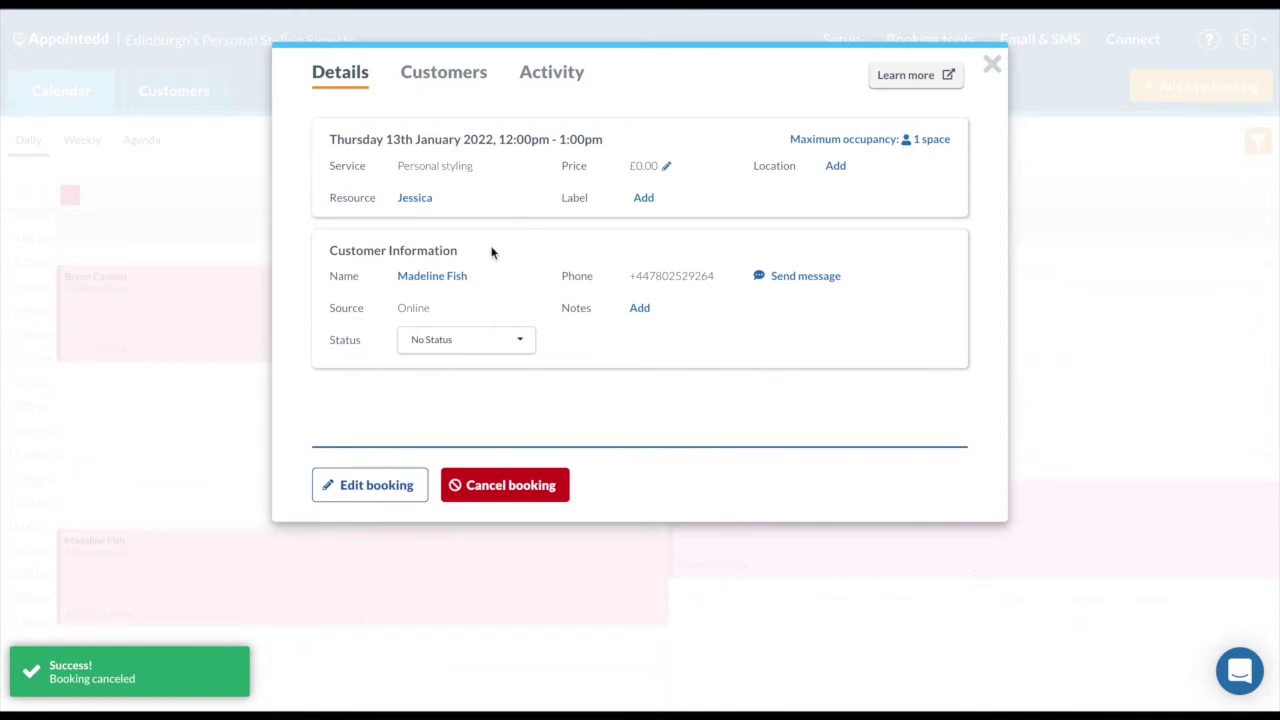
{"action": "left_click", "coordinate": [491, 344]}
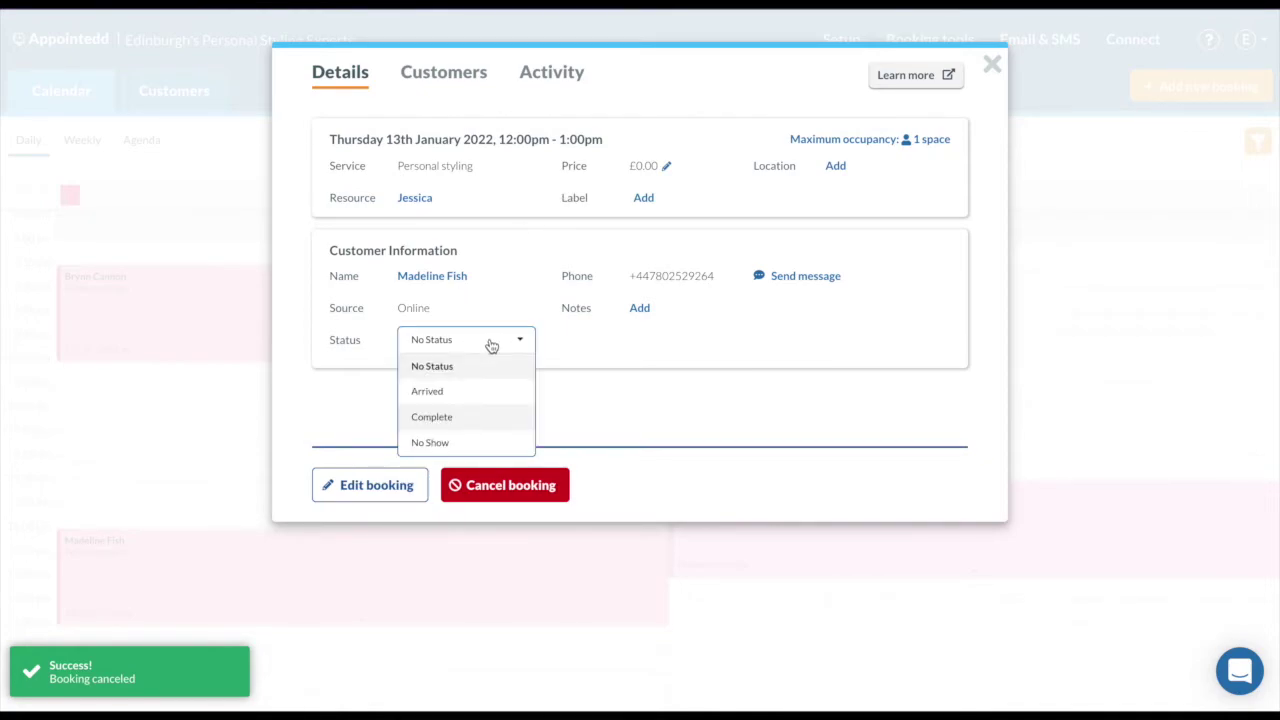
{"action": "left_click", "coordinate": [492, 393]}
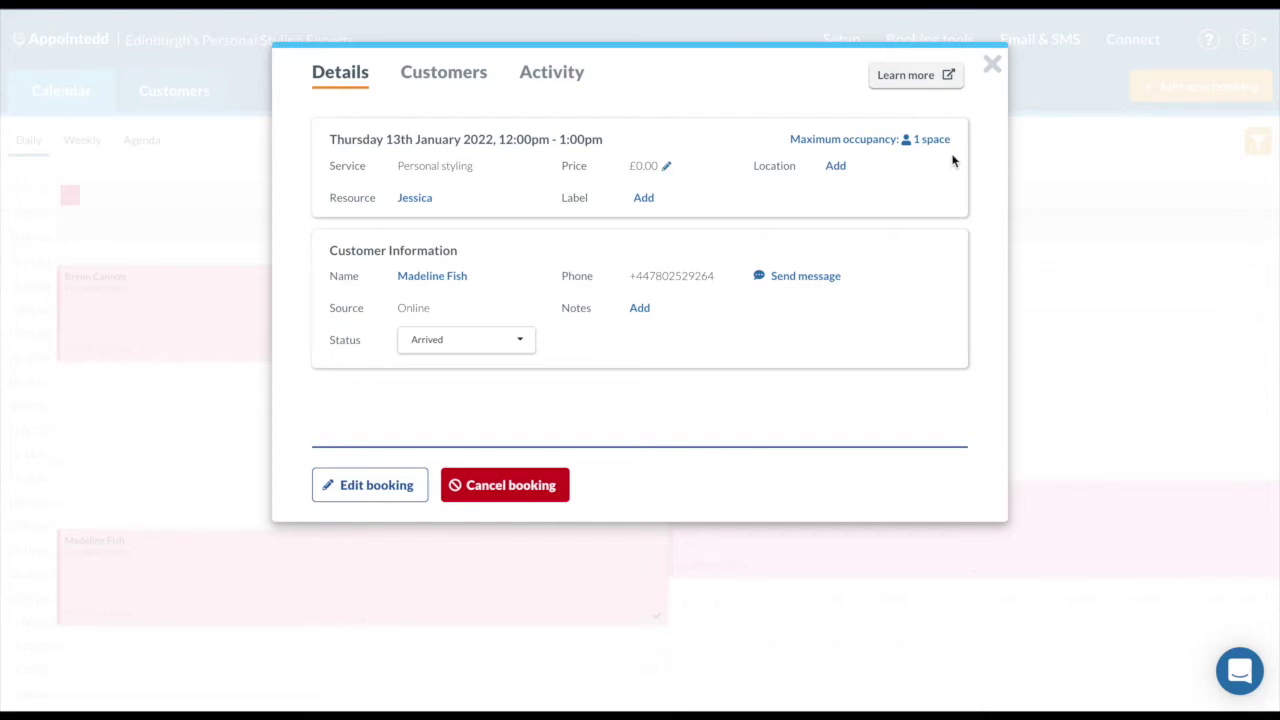
{"action": "left_click", "coordinate": [462, 88]}
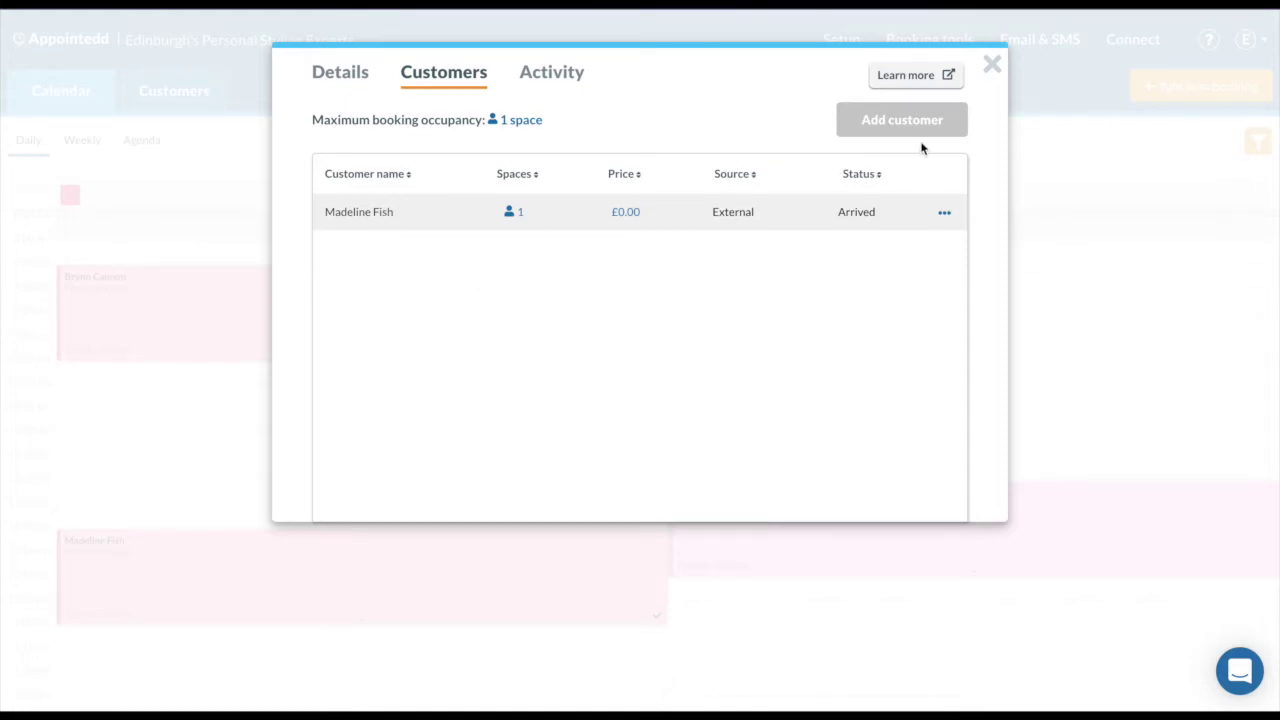
Save the booking's maximum occupancy as 2 spaces.
{"action": "left_click", "coordinate": [537, 121]}
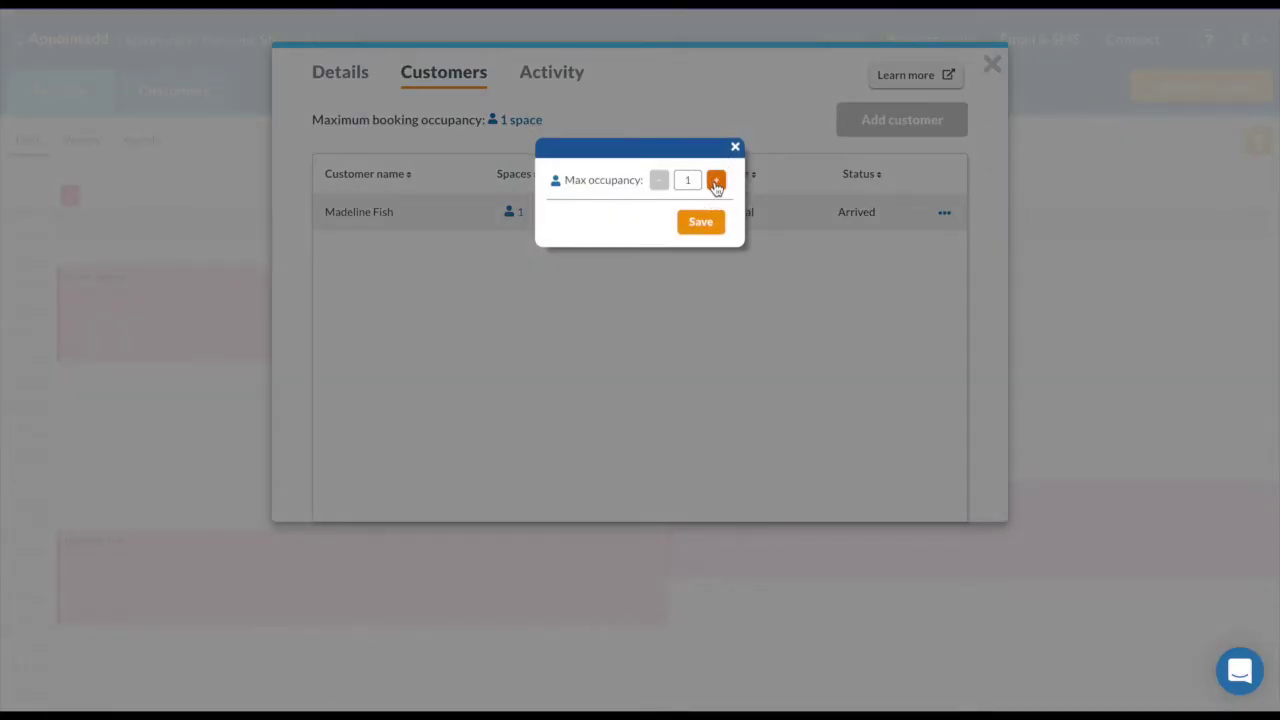
{"action": "left_click", "coordinate": [716, 180]}
{"action": "left_click", "coordinate": [703, 223]}
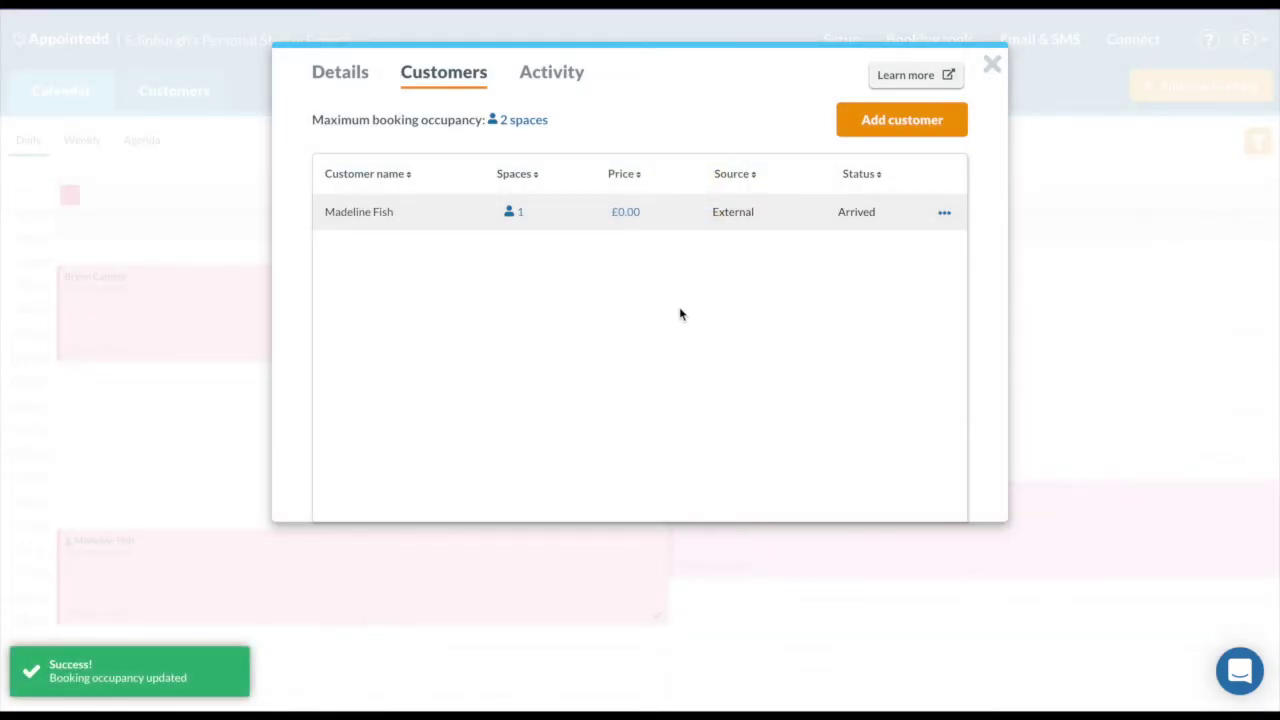
Browse existing customers in Add customer, then close it without adding anyone and leave the booking.
{"action": "left_click", "coordinate": [873, 120]}
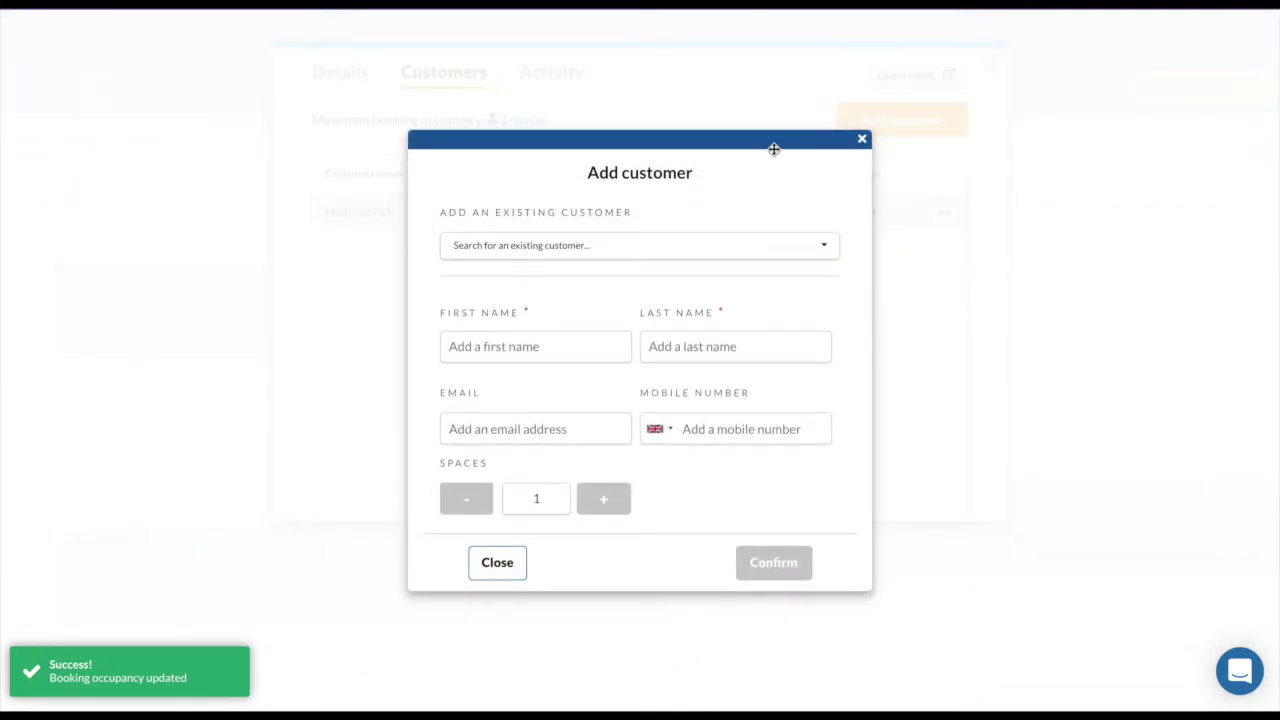
{"action": "left_click", "coordinate": [750, 246]}
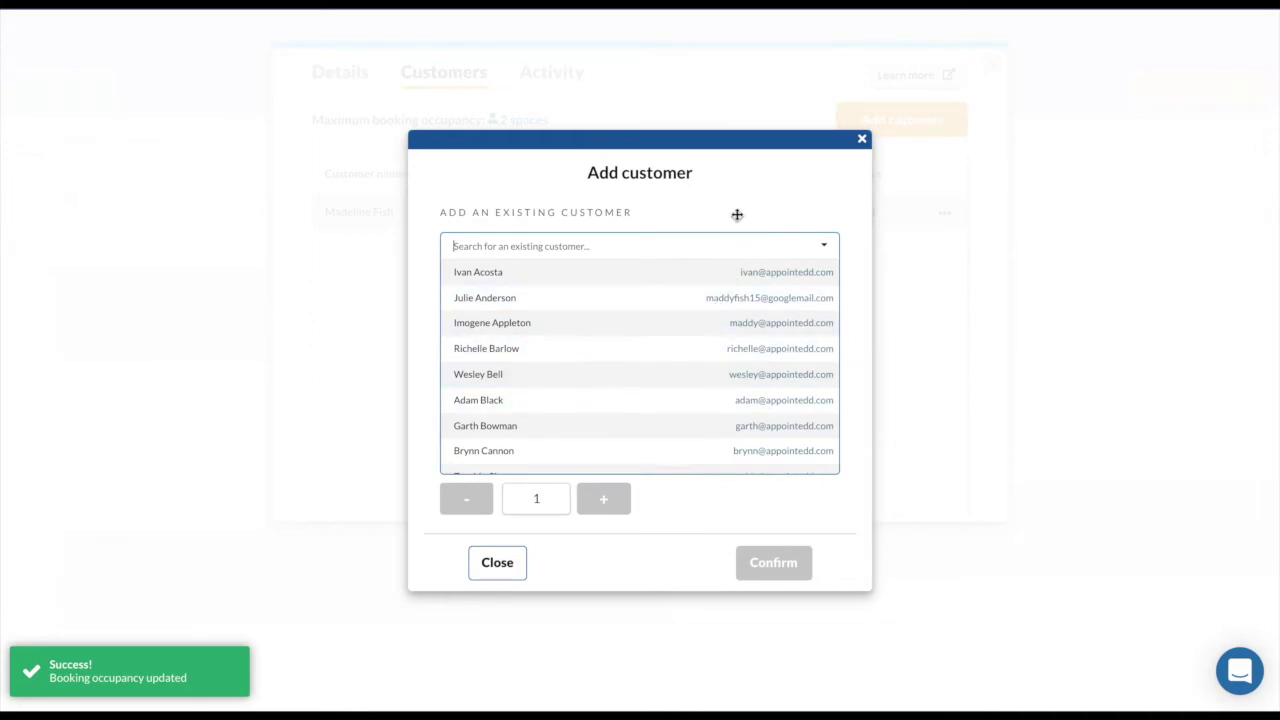
{"action": "left_click", "coordinate": [738, 215]}
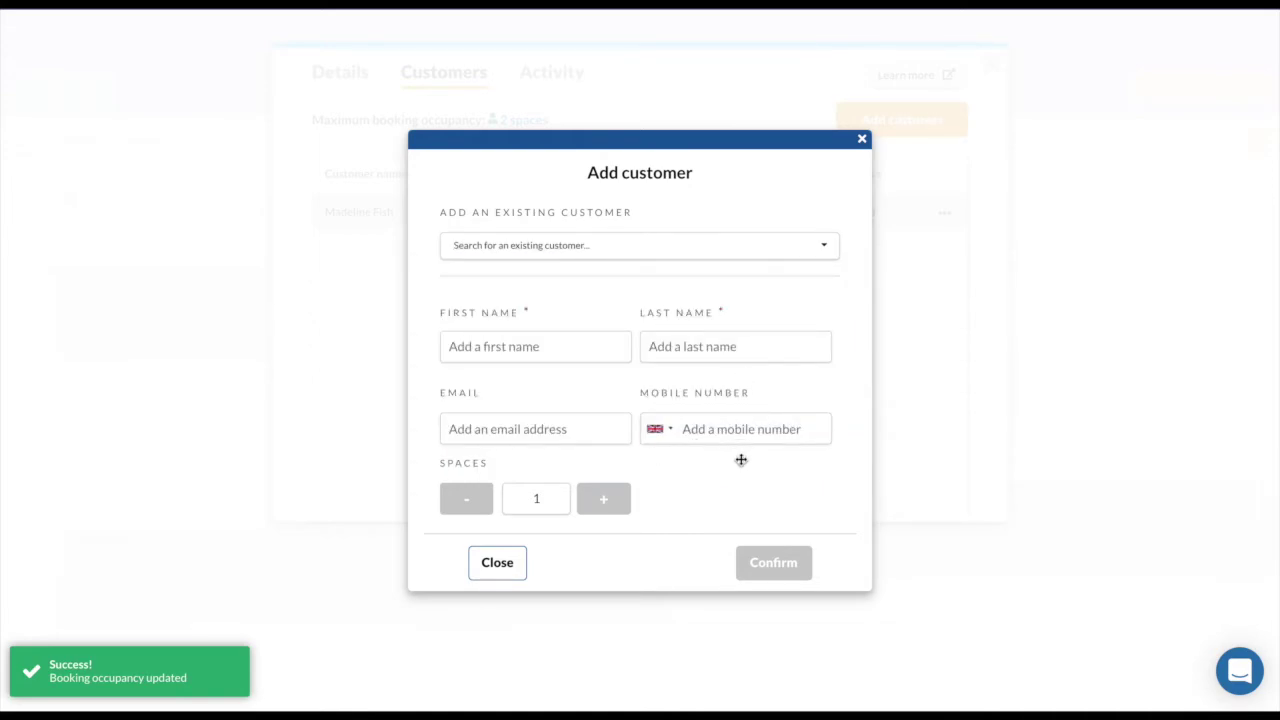
{"action": "left_click", "coordinate": [861, 139]}
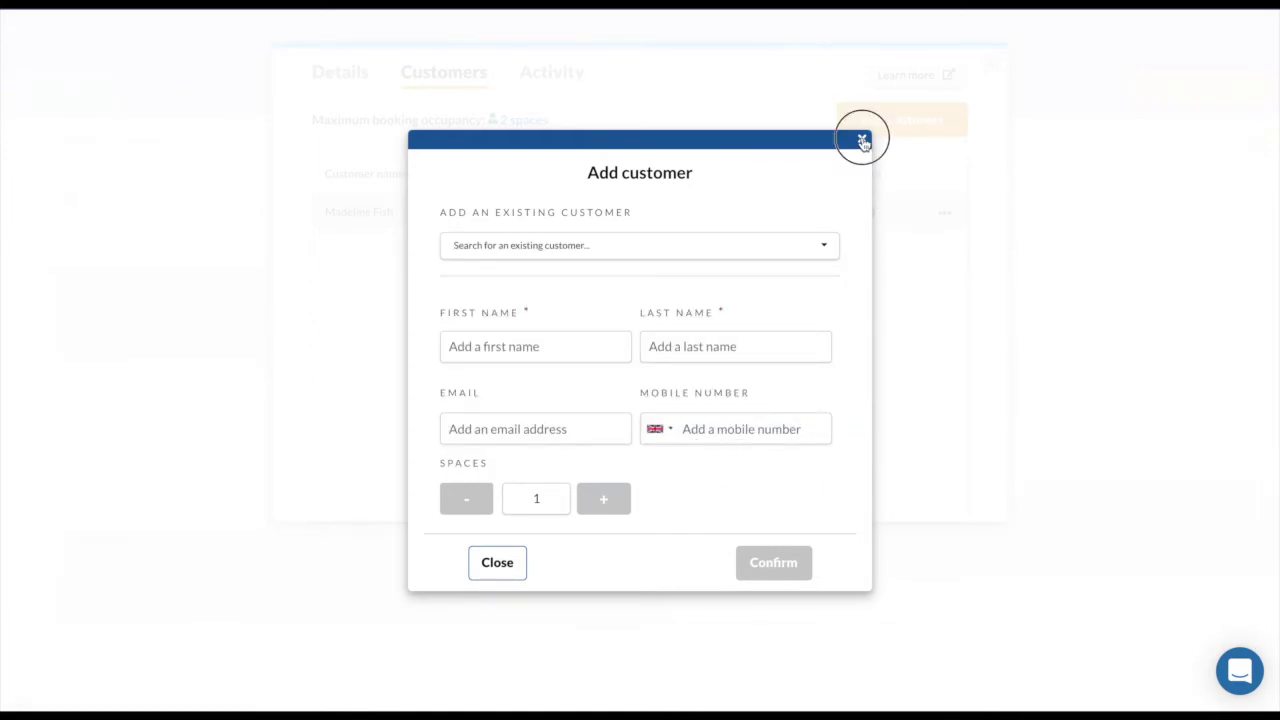
{"action": "left_click", "coordinate": [993, 68]}
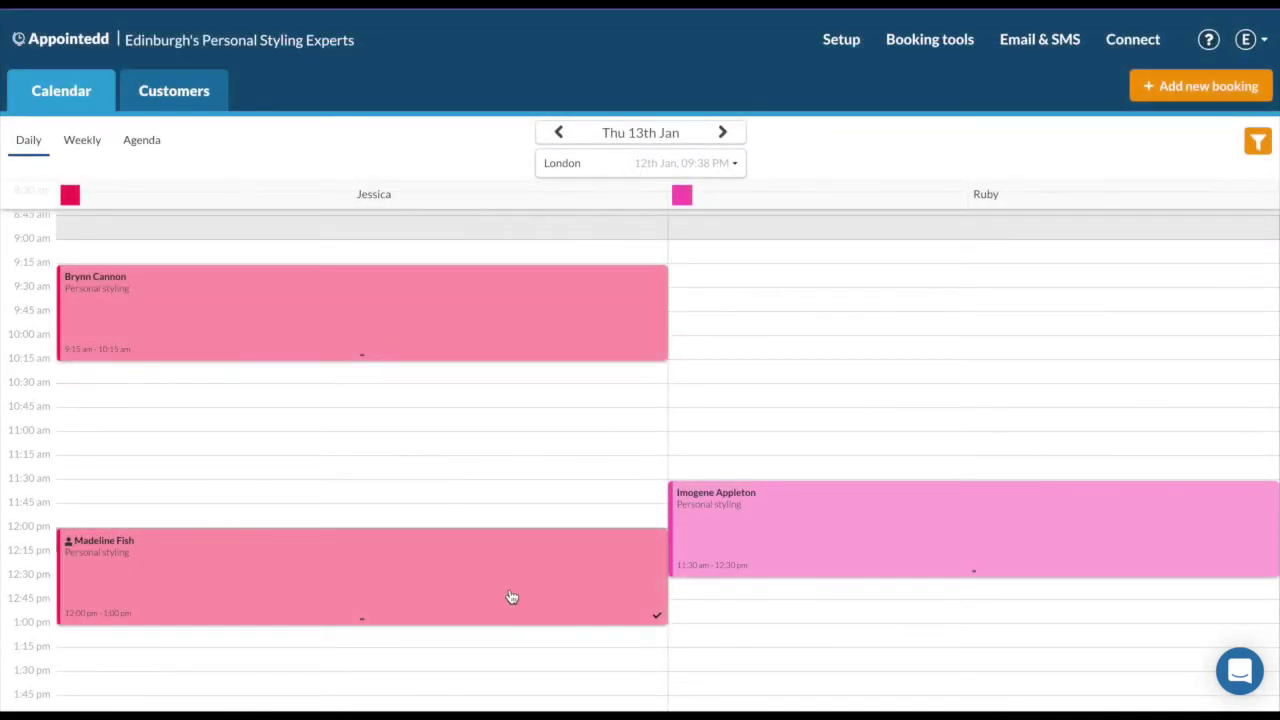
Book an existing customer for Personal styling on 13 January at 10:00am.
{"action": "left_click", "coordinate": [1181, 100]}
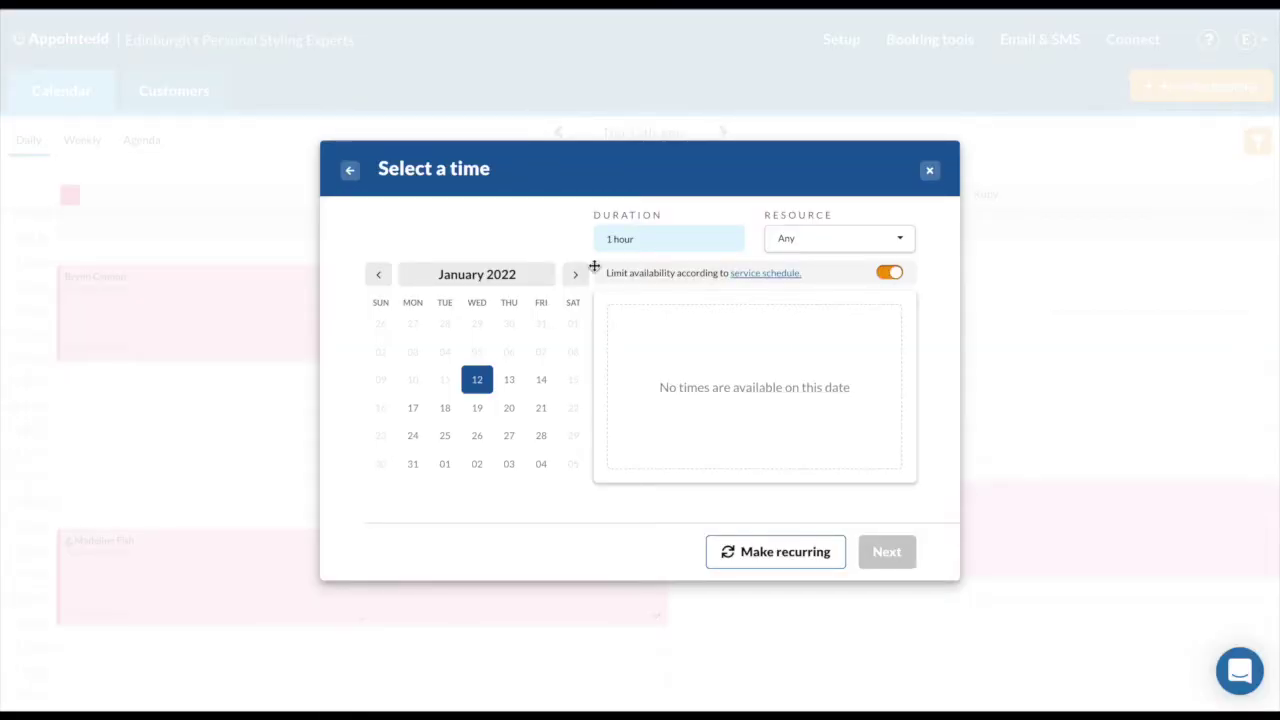
{"action": "left_click", "coordinate": [512, 381]}
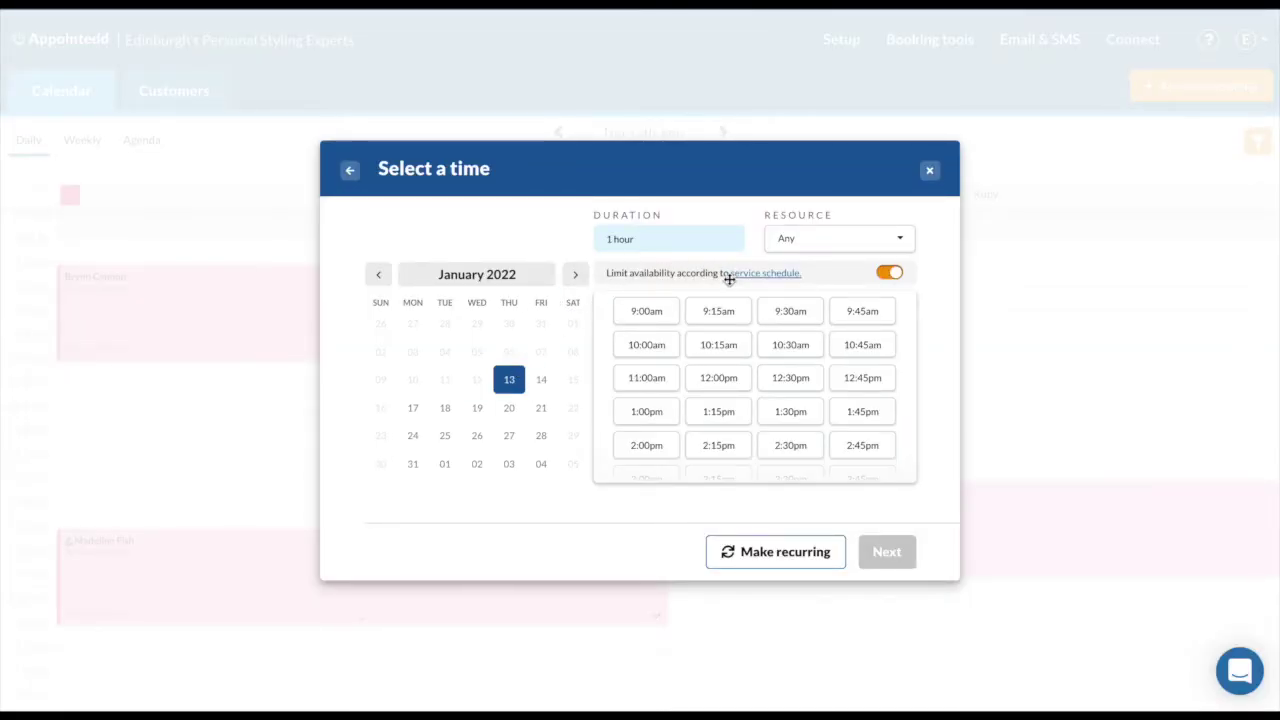
{"action": "left_click", "coordinate": [653, 350]}
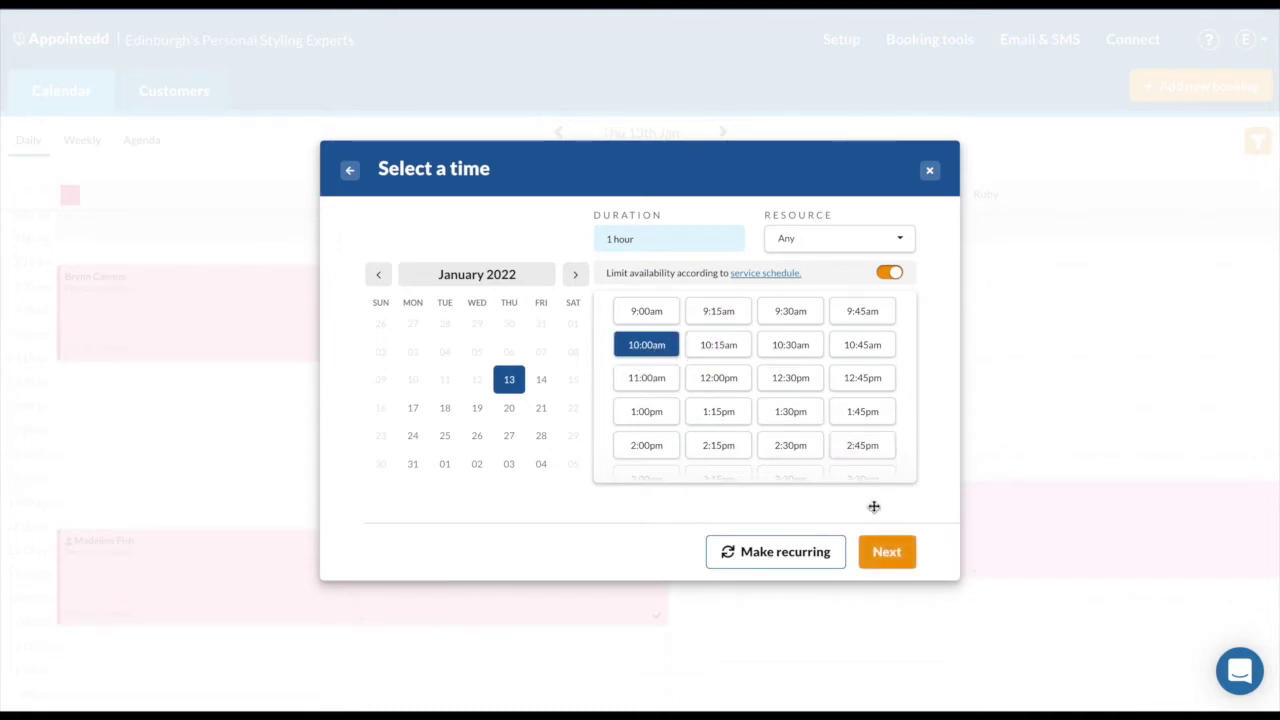
{"action": "left_click", "coordinate": [887, 552]}
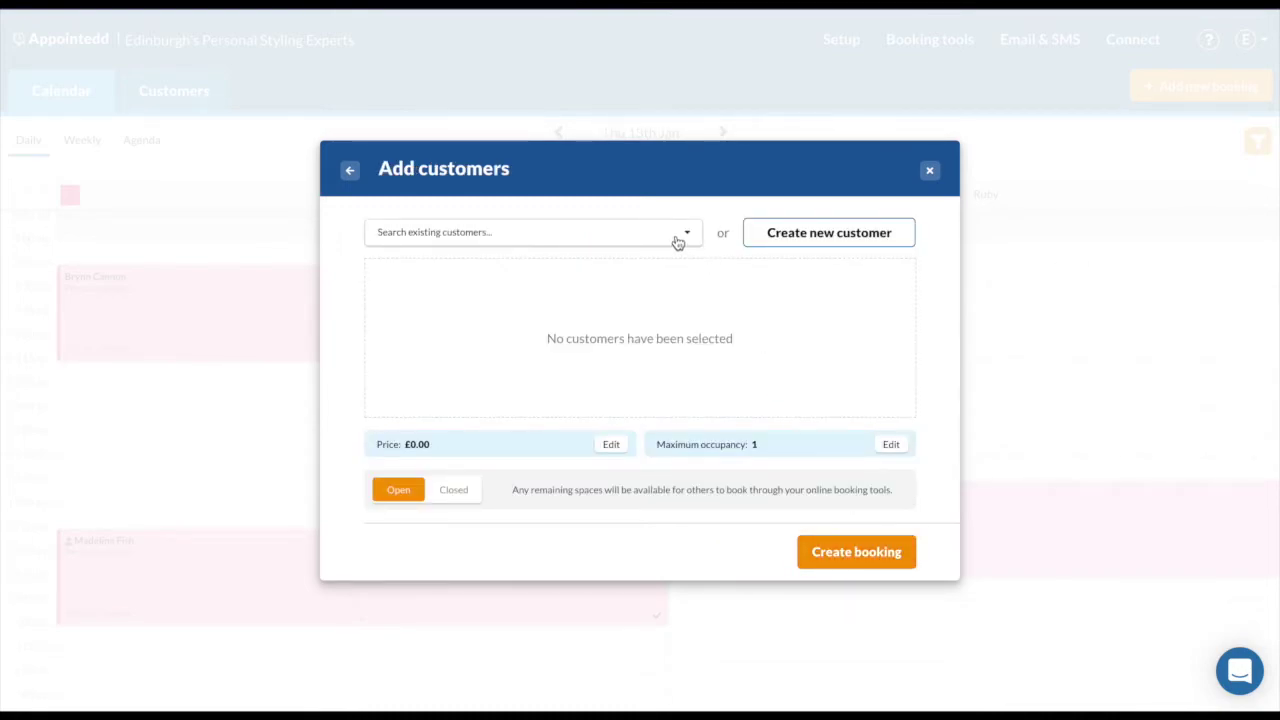
{"action": "left_click", "coordinate": [678, 238]}
{"action": "left_click", "coordinate": [658, 290]}
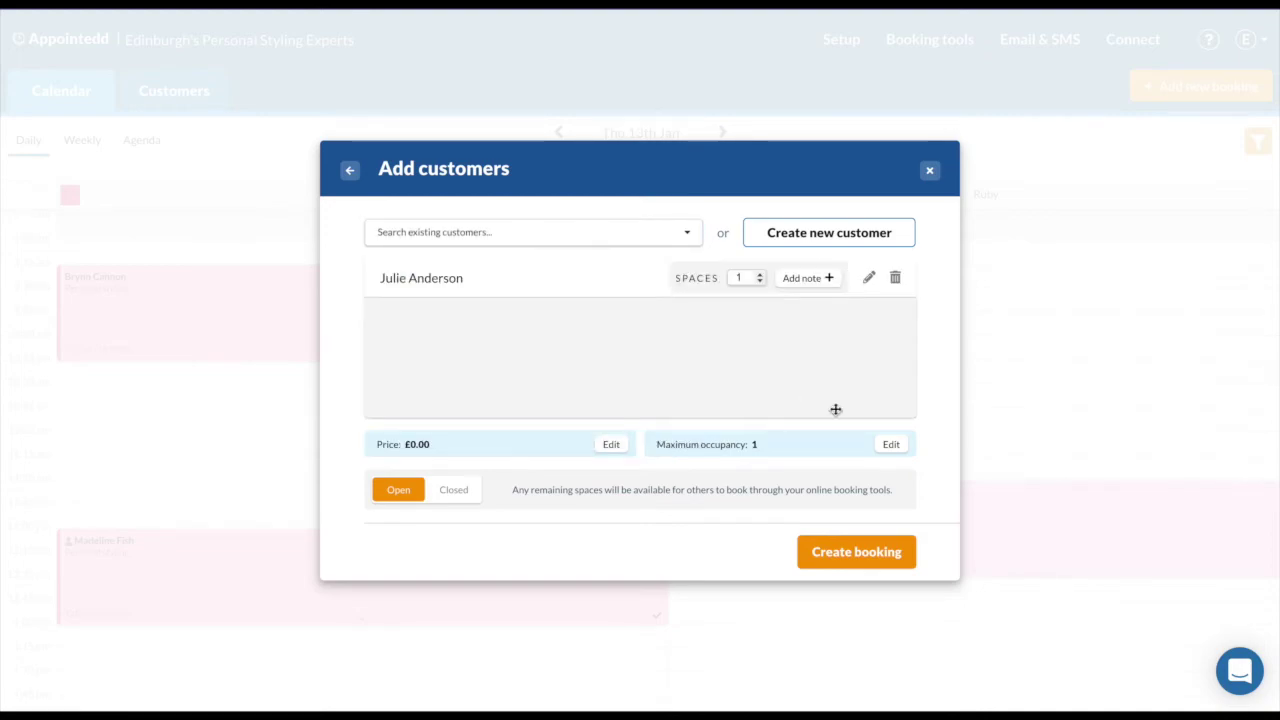
{"action": "left_click", "coordinate": [888, 553]}
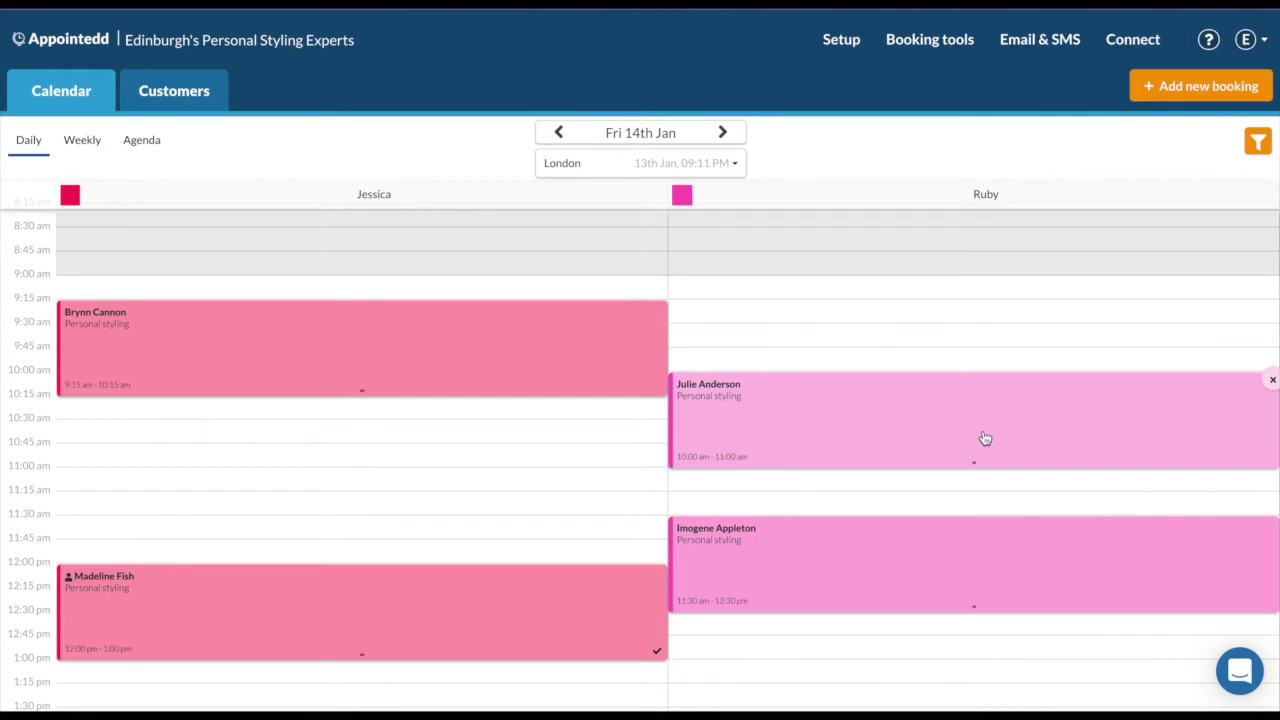
Check the customer's contact card on the 10:00am booking, then close the booking.
{"action": "left_click", "coordinate": [985, 438]}
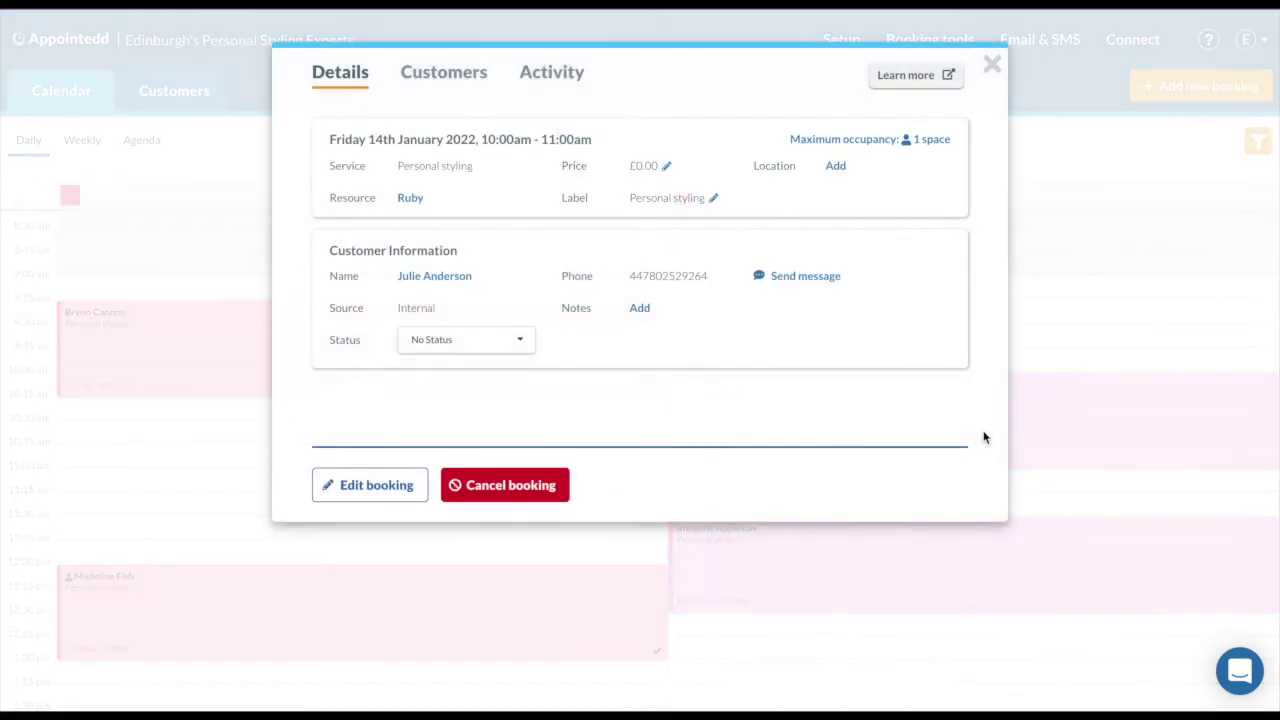
{"action": "left_click", "coordinate": [436, 275]}
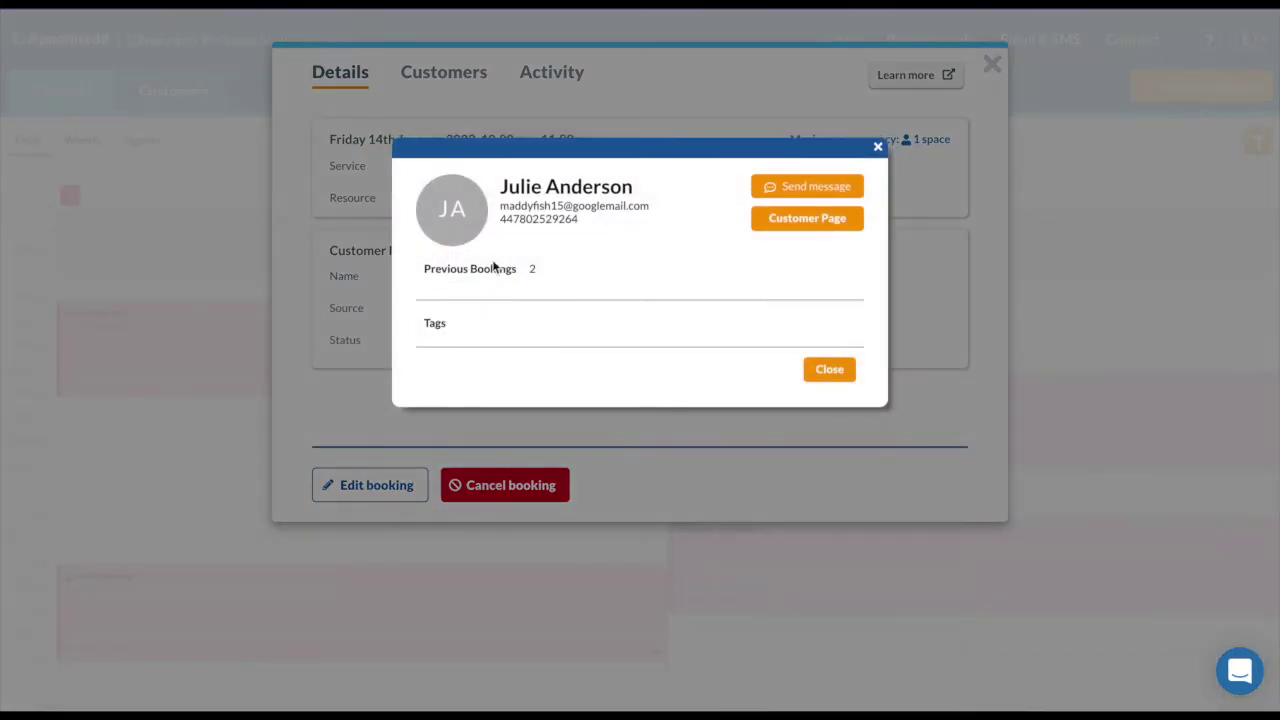
{"action": "left_click", "coordinate": [879, 146]}
{"action": "left_click", "coordinate": [990, 64]}
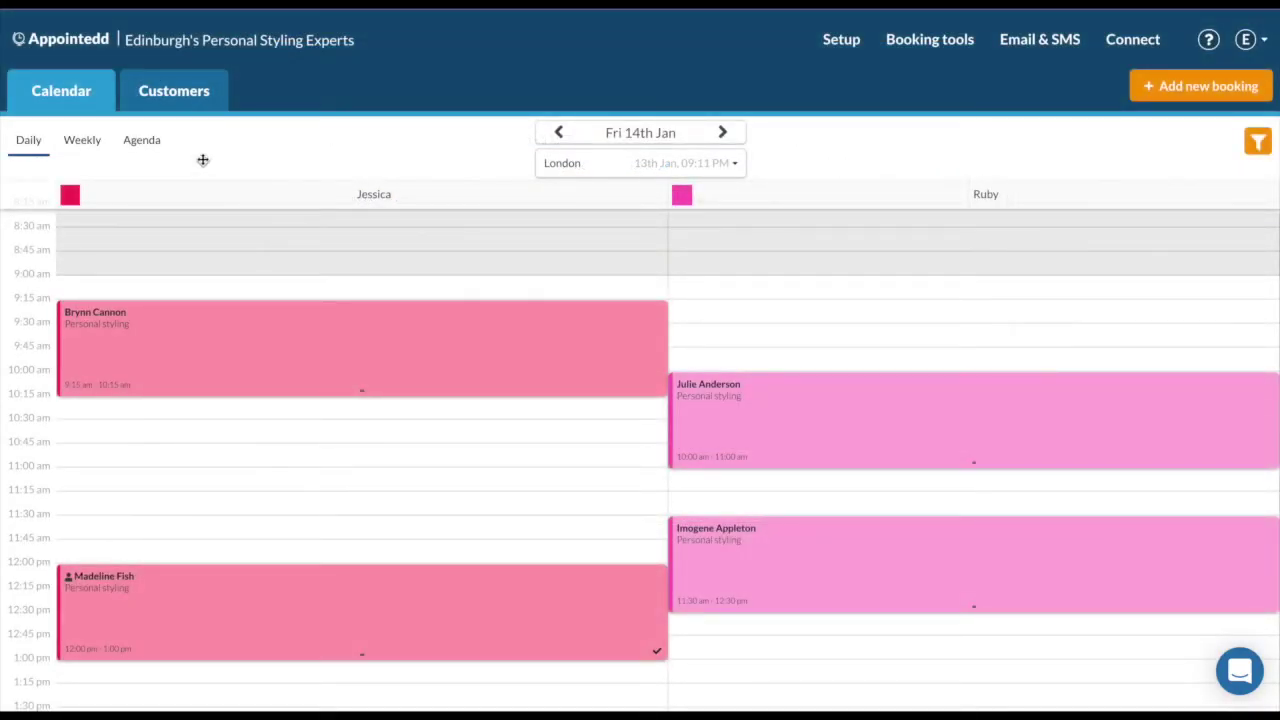
Open the first customer's full record from the Customers list.
{"action": "left_click", "coordinate": [180, 104]}
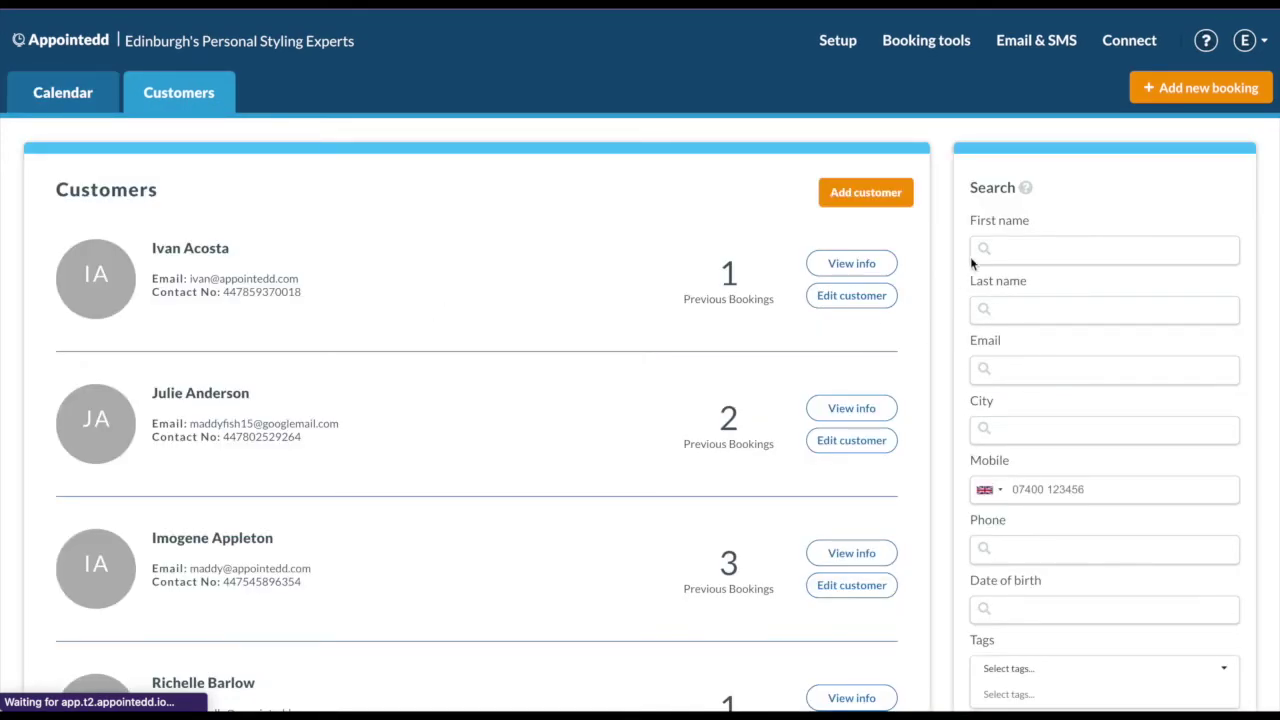
{"action": "scroll", "coordinate": [1096, 483], "scroll_direction": "down", "scroll_amount": 3}
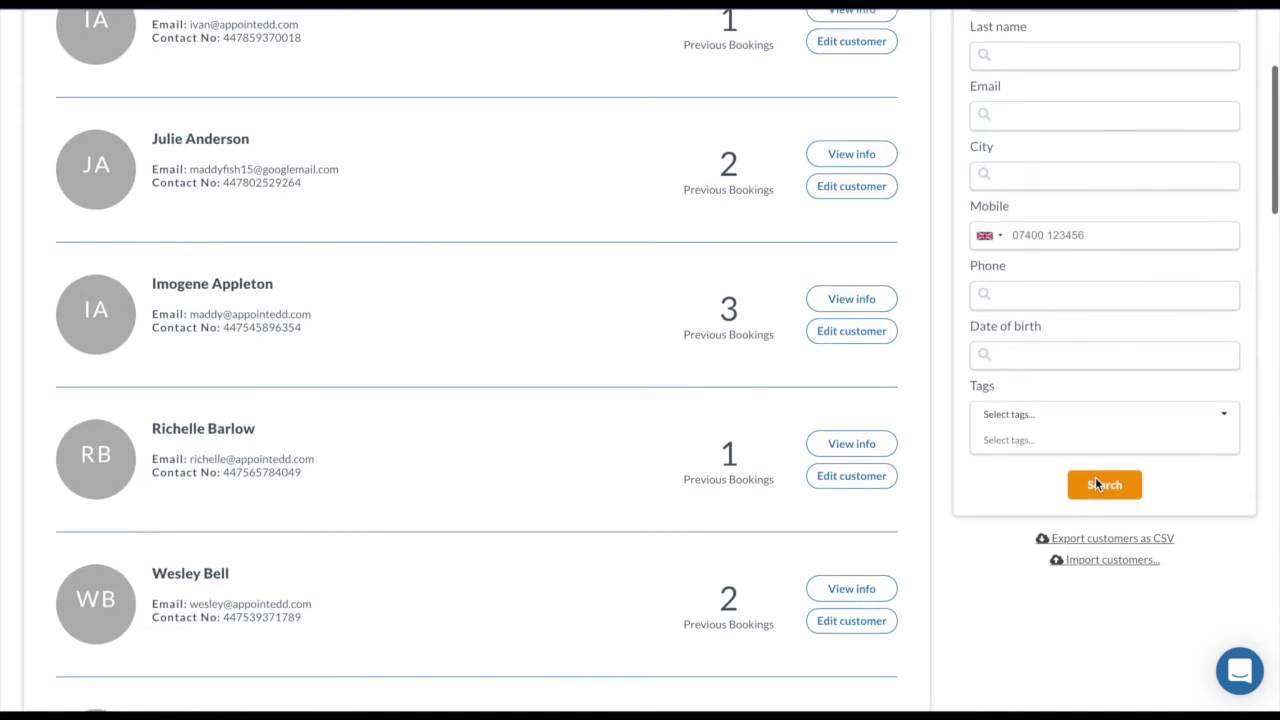
{"action": "scroll", "coordinate": [1096, 483], "scroll_direction": "up", "scroll_amount": 2}
{"action": "scroll", "coordinate": [1095, 485], "scroll_direction": "down", "scroll_amount": 3}
{"action": "scroll", "coordinate": [1095, 485], "scroll_direction": "up", "scroll_amount": 3}
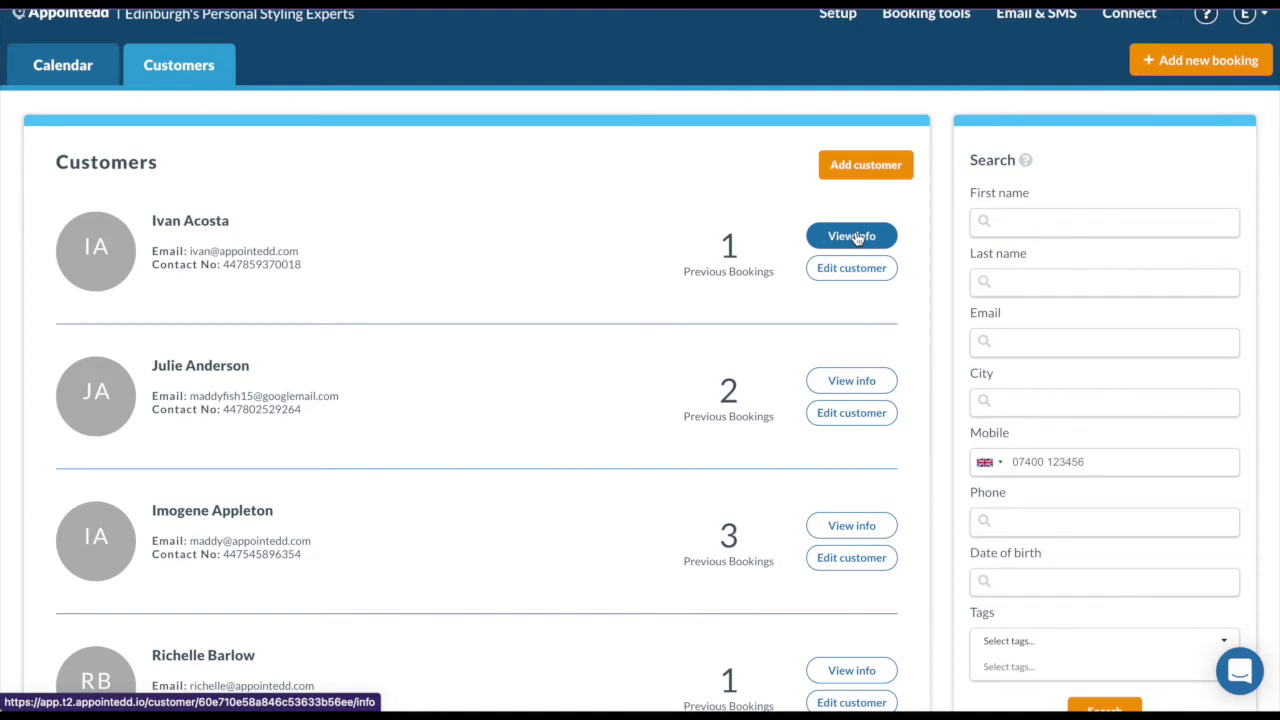
{"action": "left_click", "coordinate": [856, 238]}
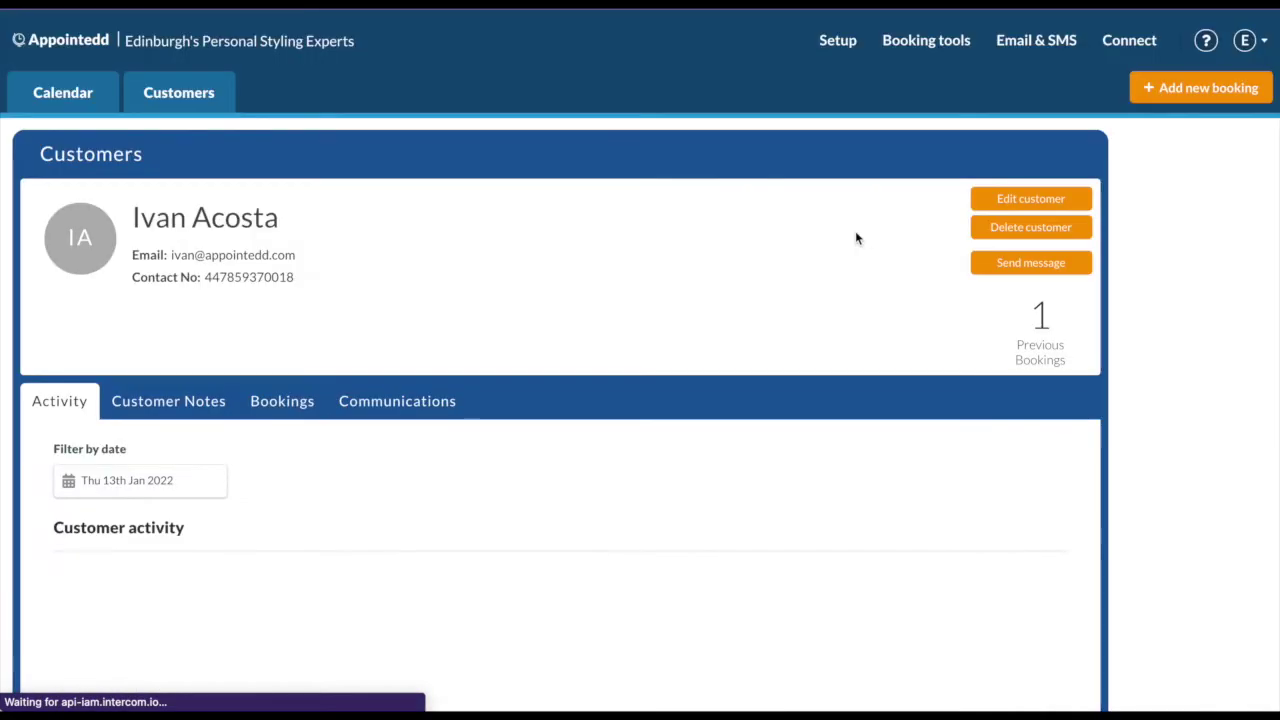
Browse the customer's Notes, Bookings and Communications, previewing the Nov 09 reminder email.
{"action": "left_click", "coordinate": [205, 408]}
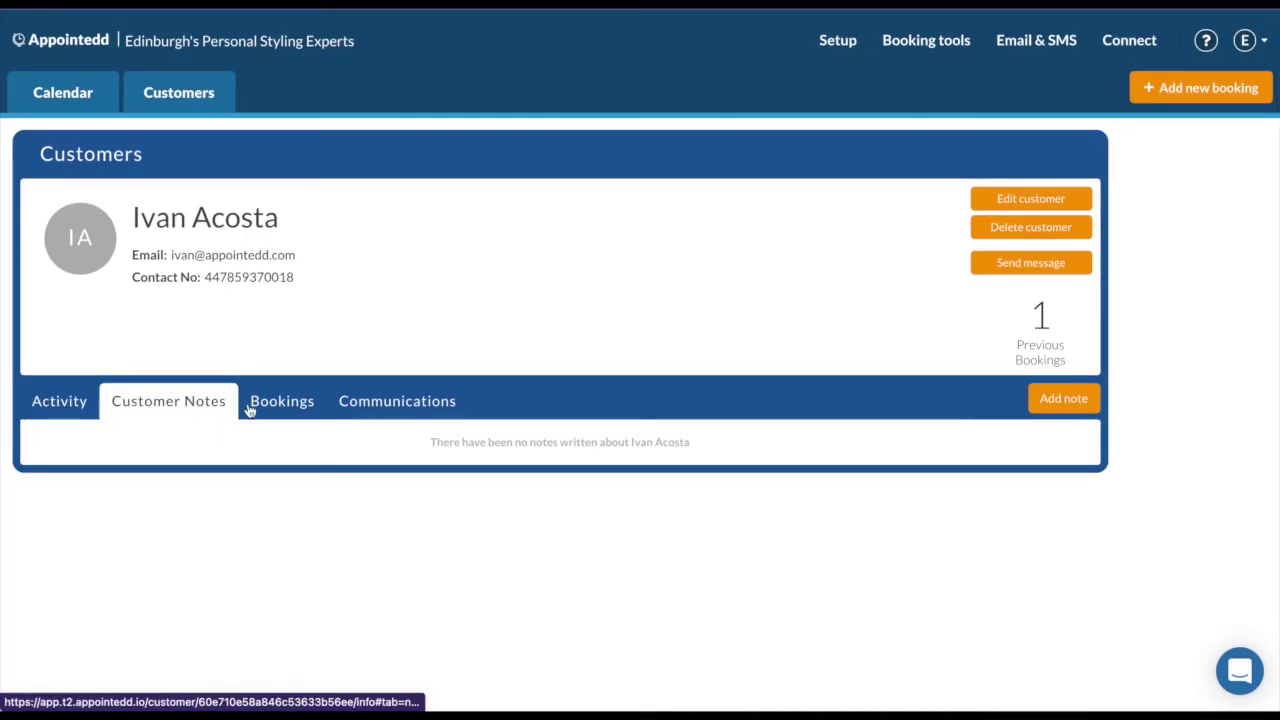
{"action": "left_click", "coordinate": [302, 408]}
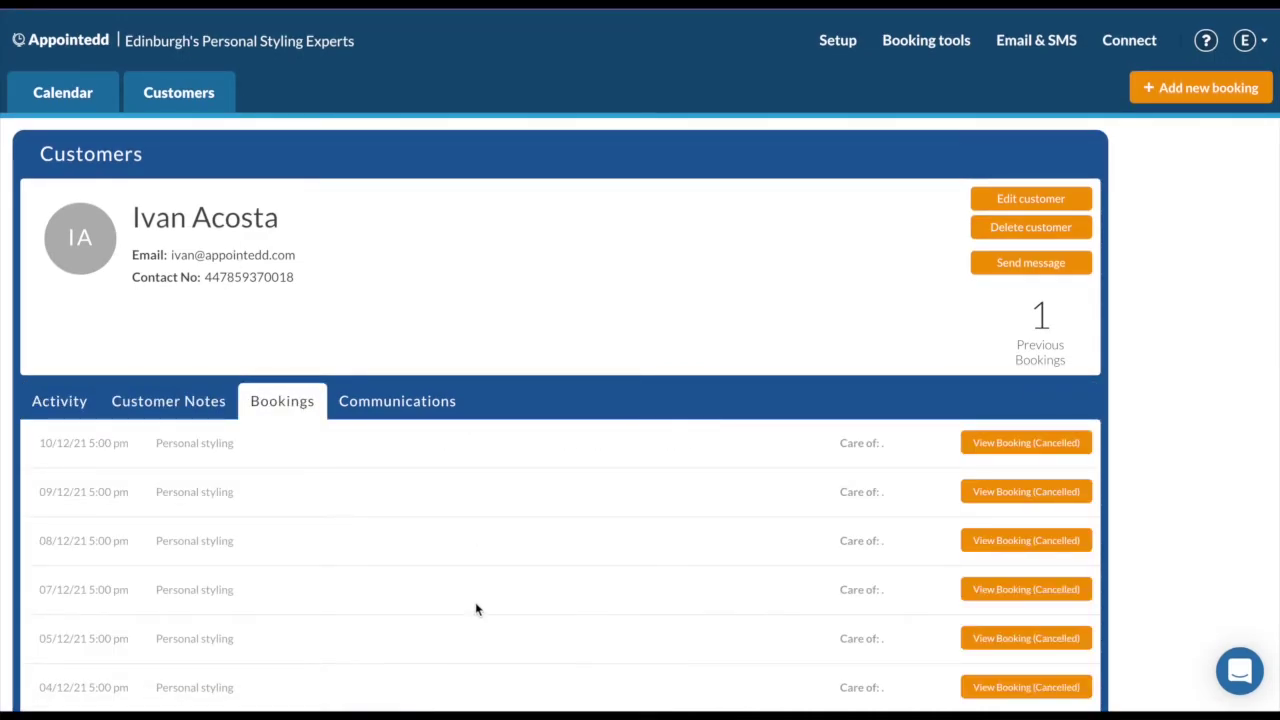
{"action": "left_click", "coordinate": [385, 418]}
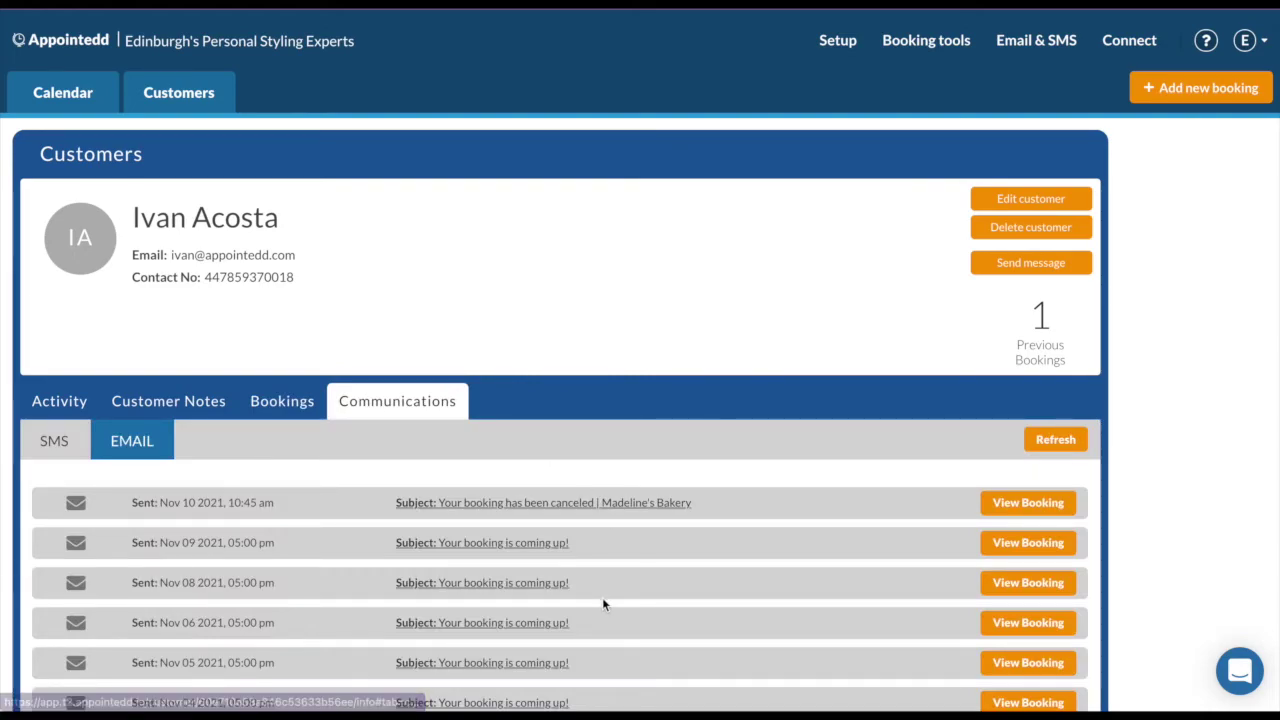
{"action": "left_click", "coordinate": [540, 550]}
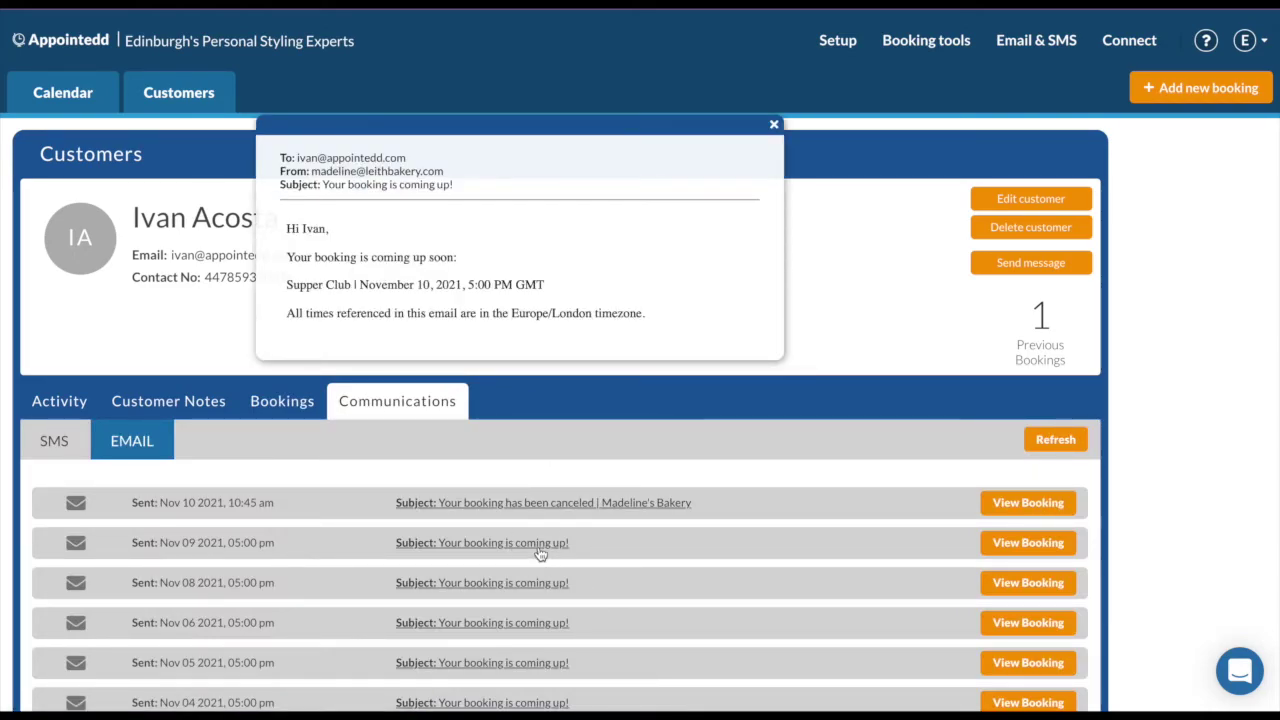
{"action": "left_click", "coordinate": [773, 124]}
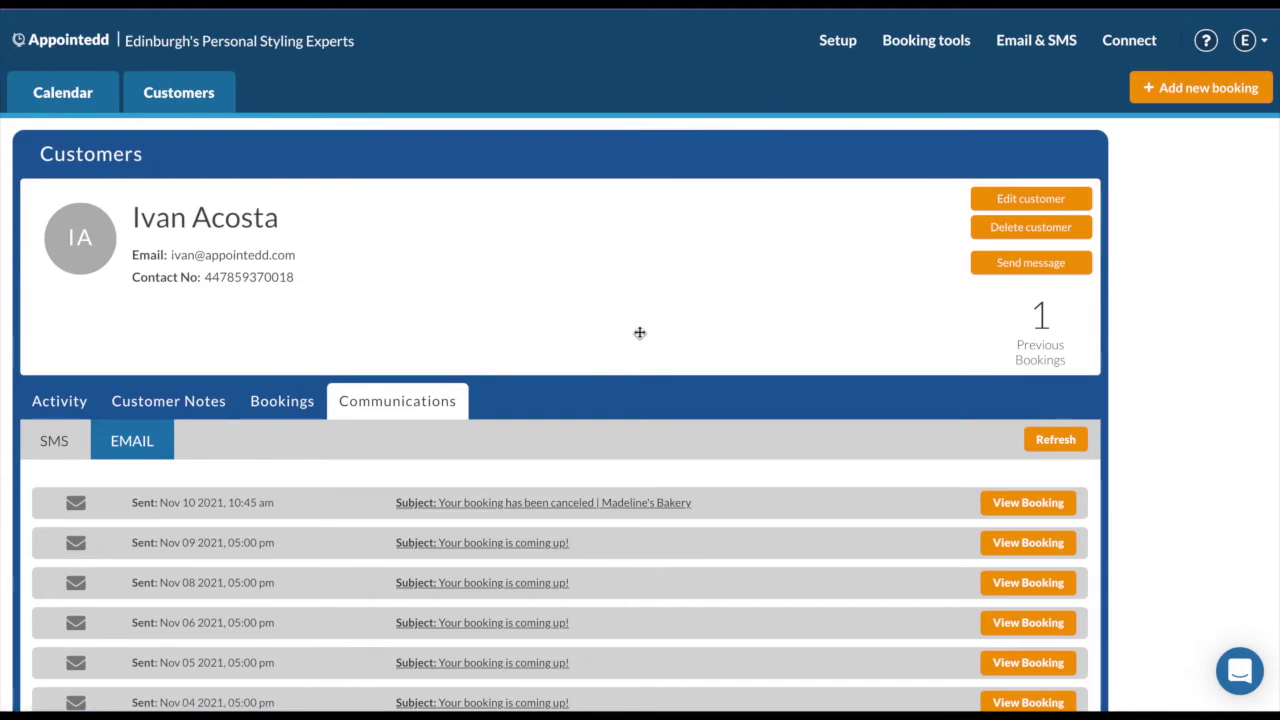
Go back to the daily calendar and bring up the Email & SMS menu.
{"action": "left_click", "coordinate": [53, 97]}
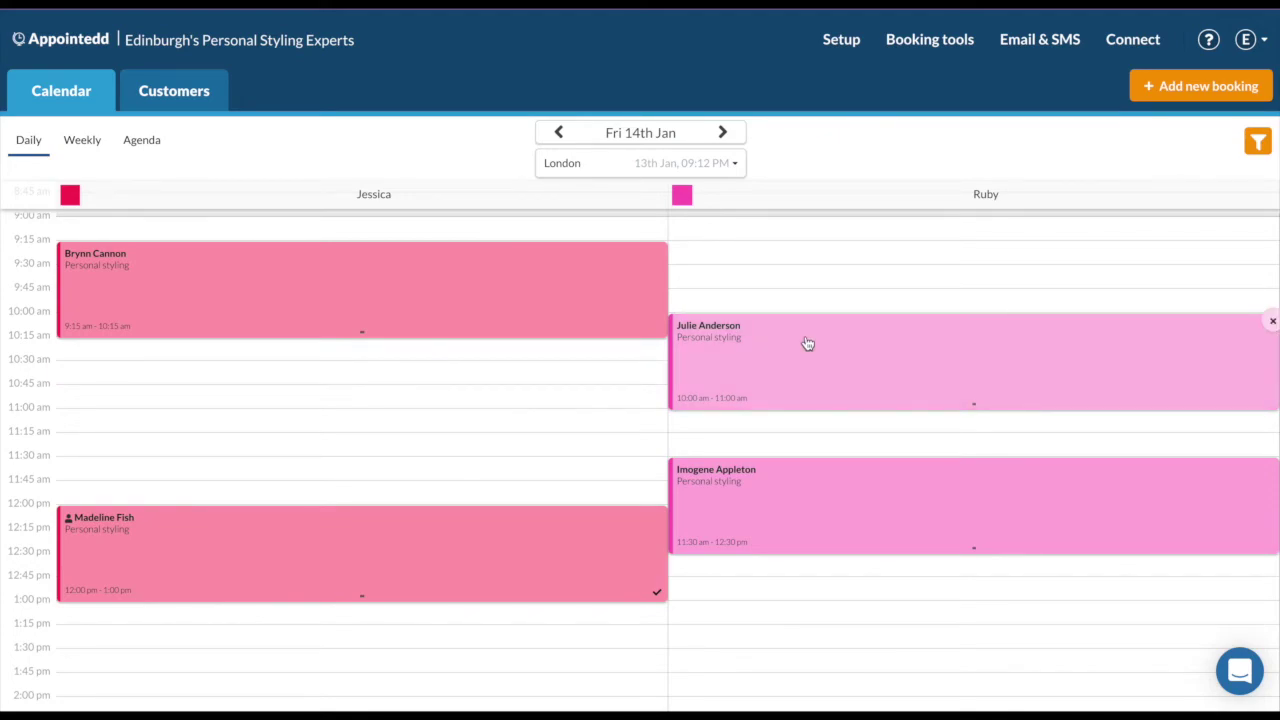
{"action": "mouse_move", "coordinate": [1037, 43]}
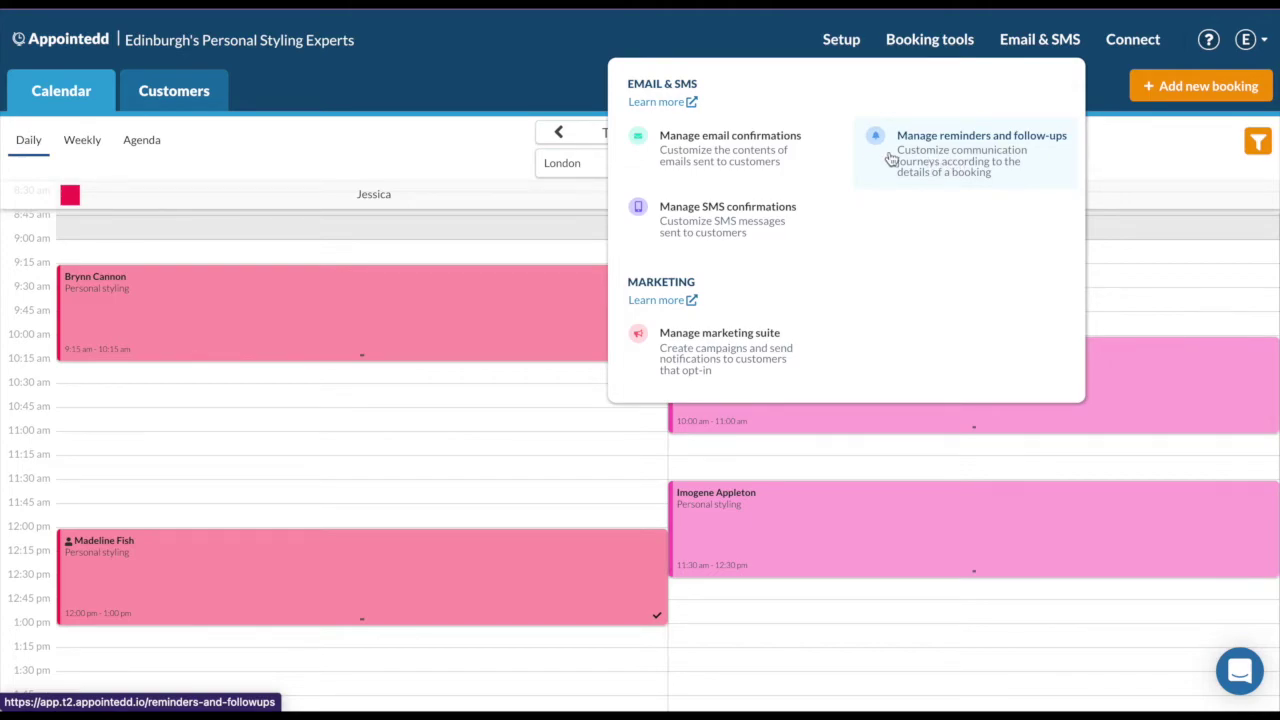
Open email confirmations, switch the booking-requested email on and off, then edit the booking-made email.
{"action": "left_click", "coordinate": [786, 157]}
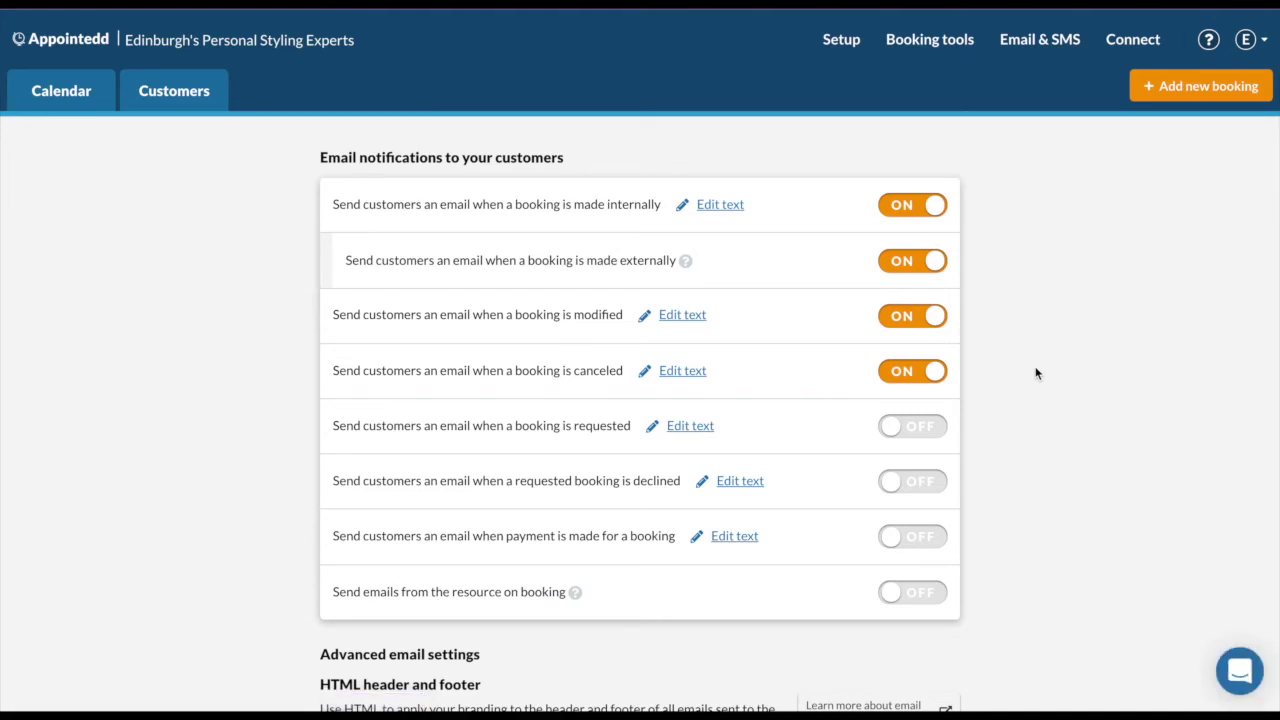
{"action": "scroll", "coordinate": [1036, 373], "scroll_direction": "down", "scroll_amount": 1}
{"action": "left_click", "coordinate": [930, 373]}
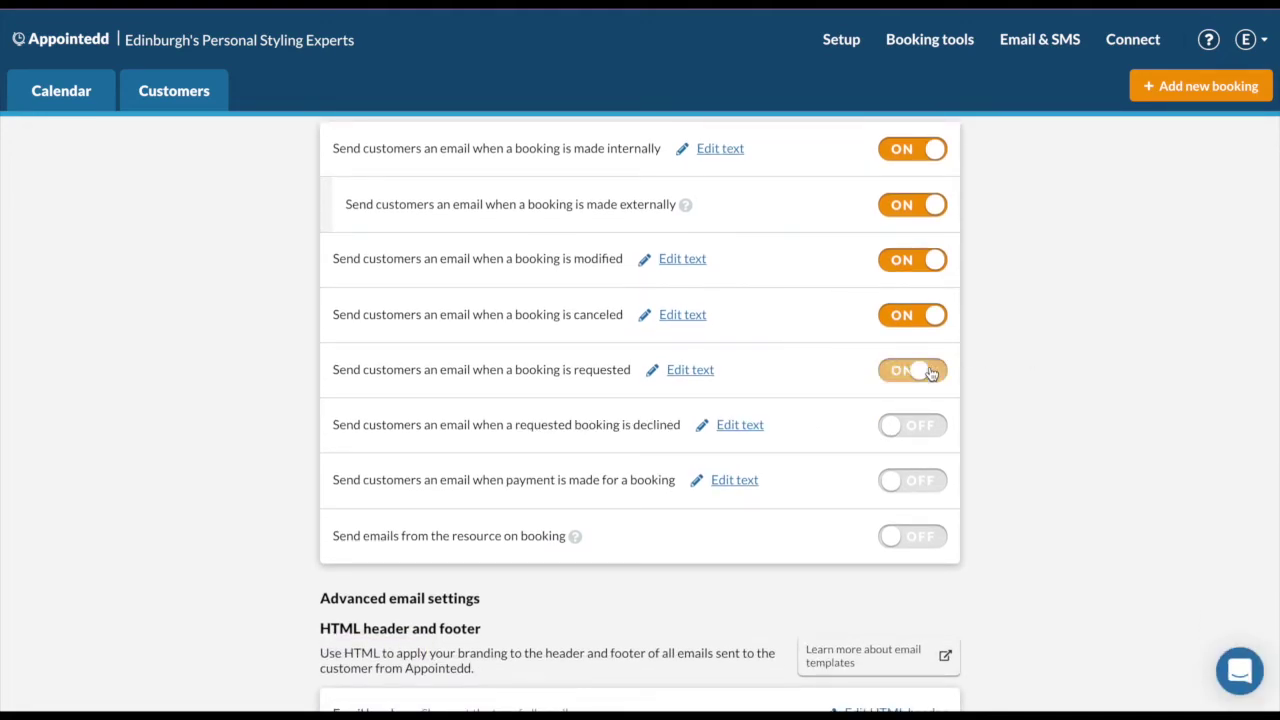
{"action": "left_click", "coordinate": [928, 374]}
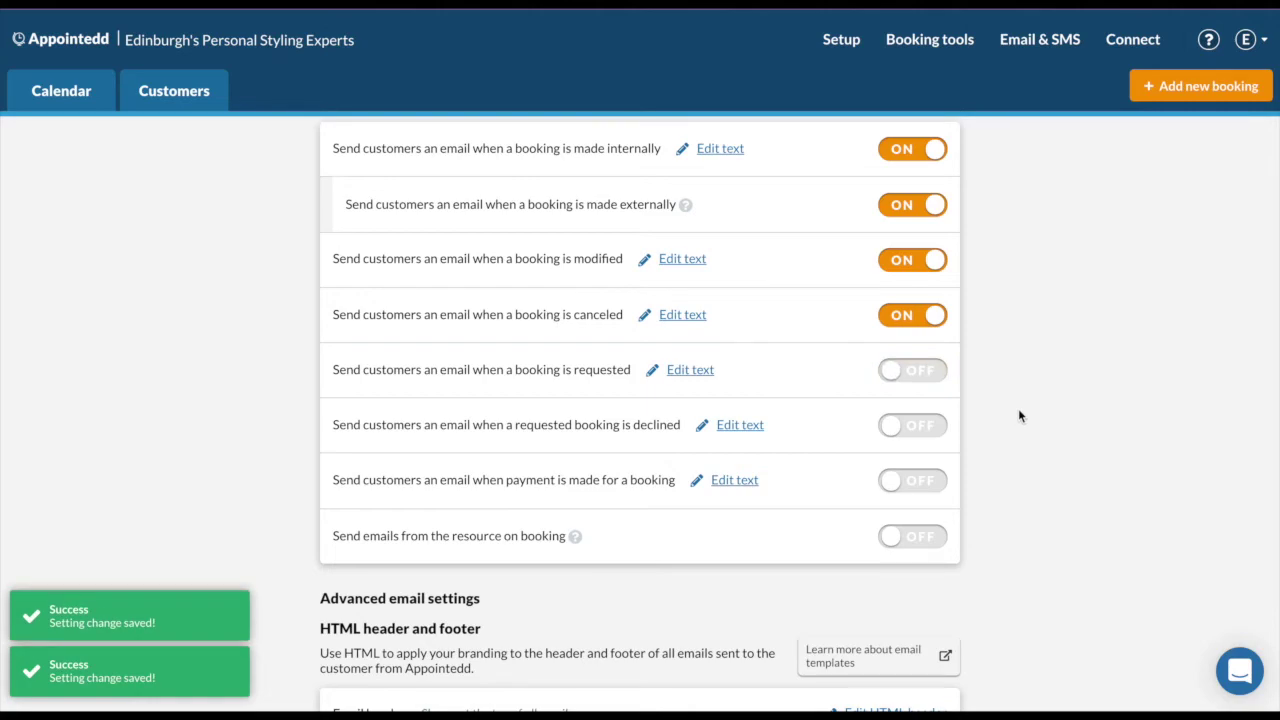
{"action": "scroll", "coordinate": [1018, 412], "scroll_direction": "up", "scroll_amount": 1}
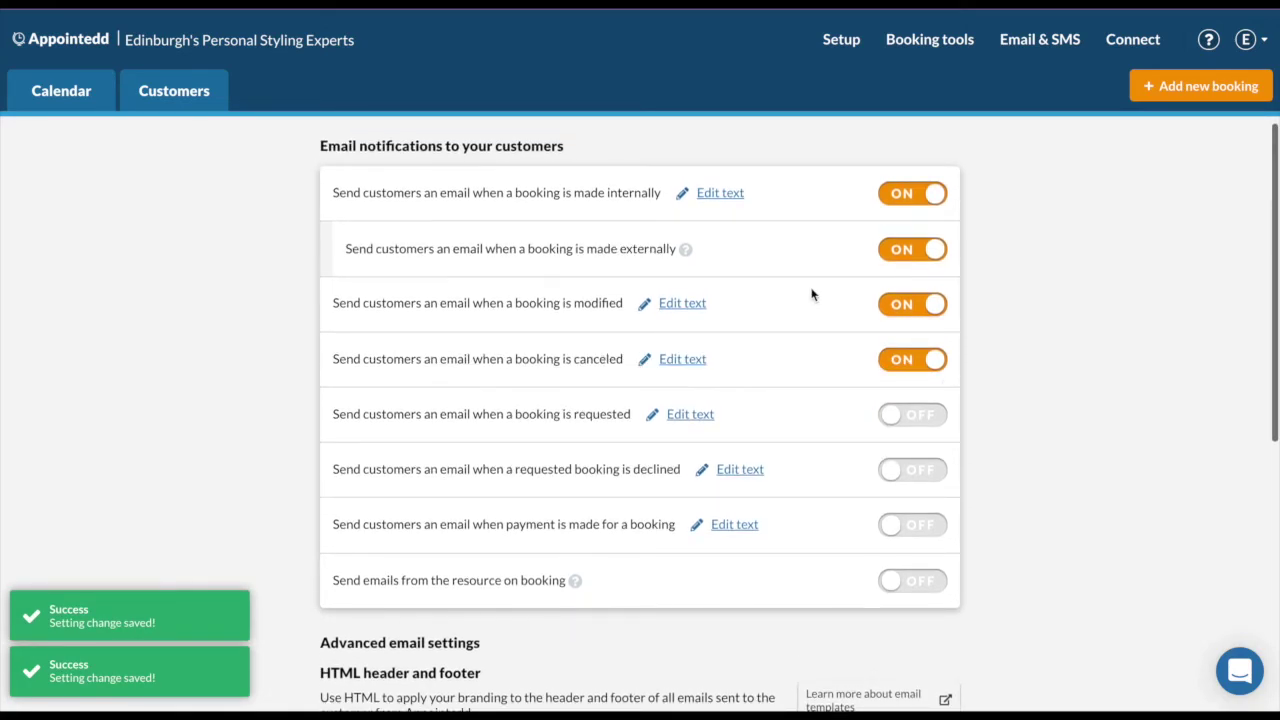
{"action": "left_click", "coordinate": [738, 195]}
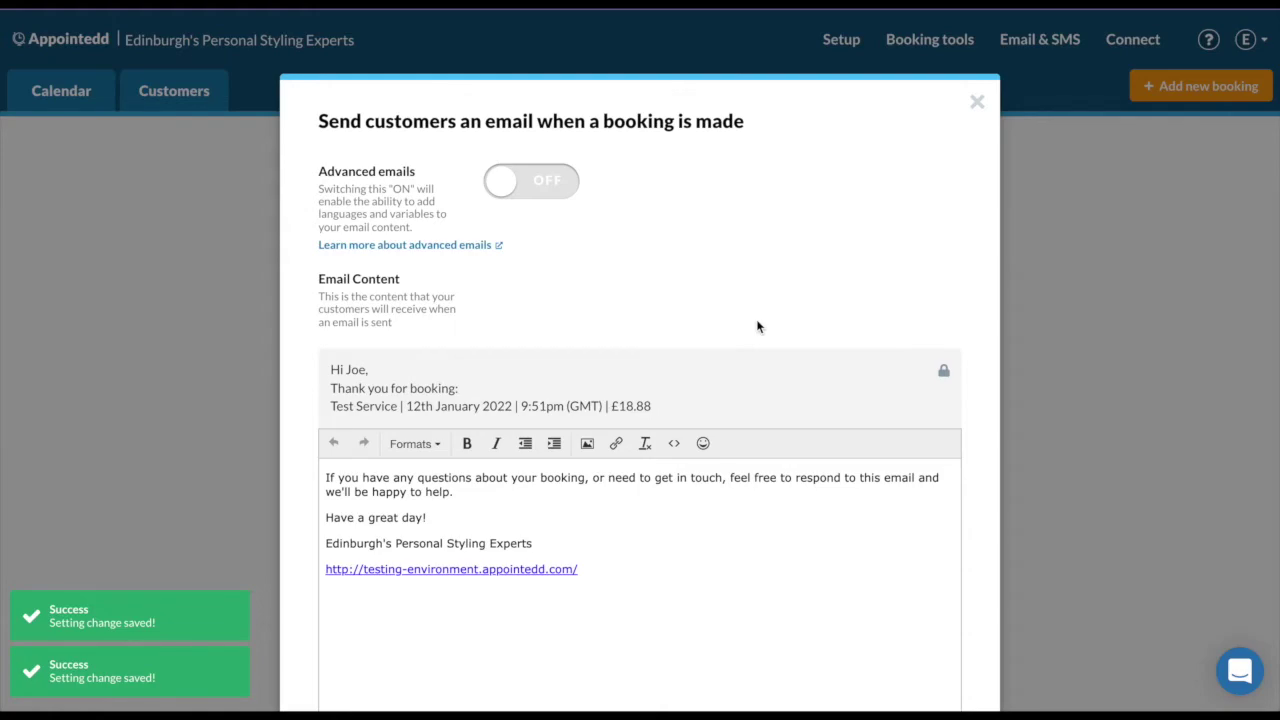
Switch Advanced emails on and back off, then save the booking-made confirmation email.
{"action": "scroll", "coordinate": [757, 326], "scroll_direction": "down", "scroll_amount": 3}
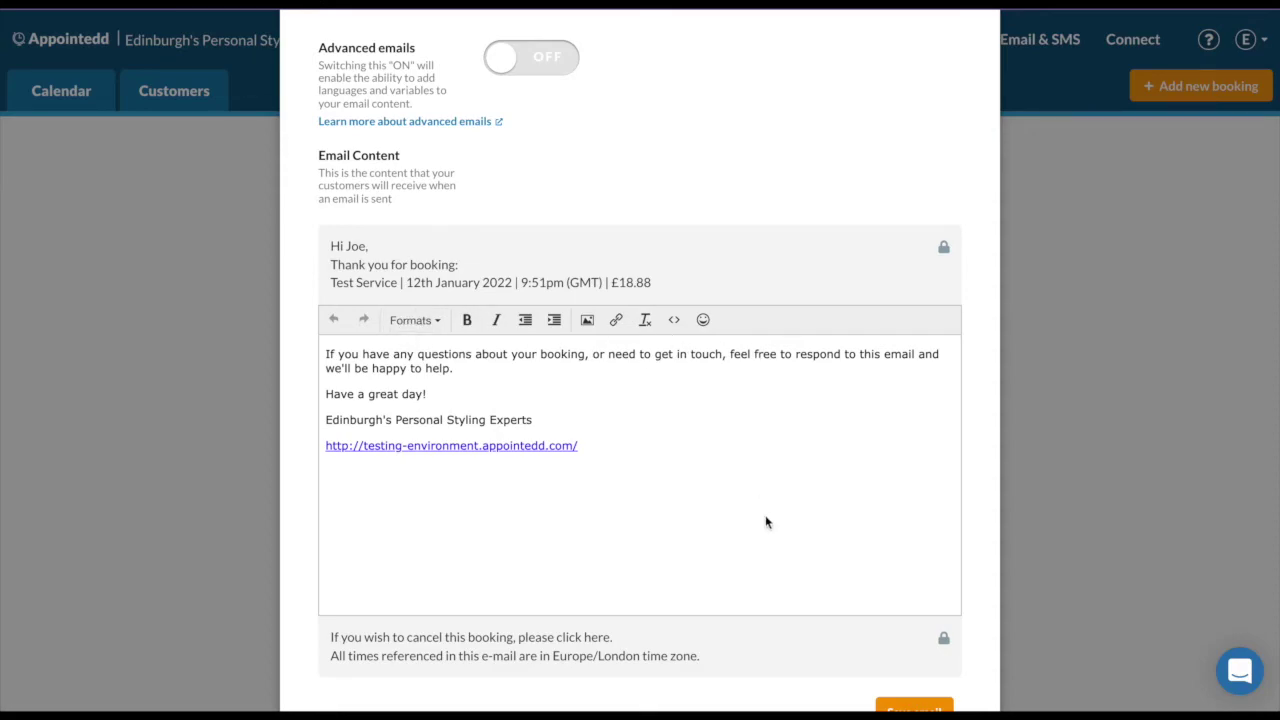
{"action": "scroll", "coordinate": [555, 86], "scroll_direction": "up", "scroll_amount": 2}
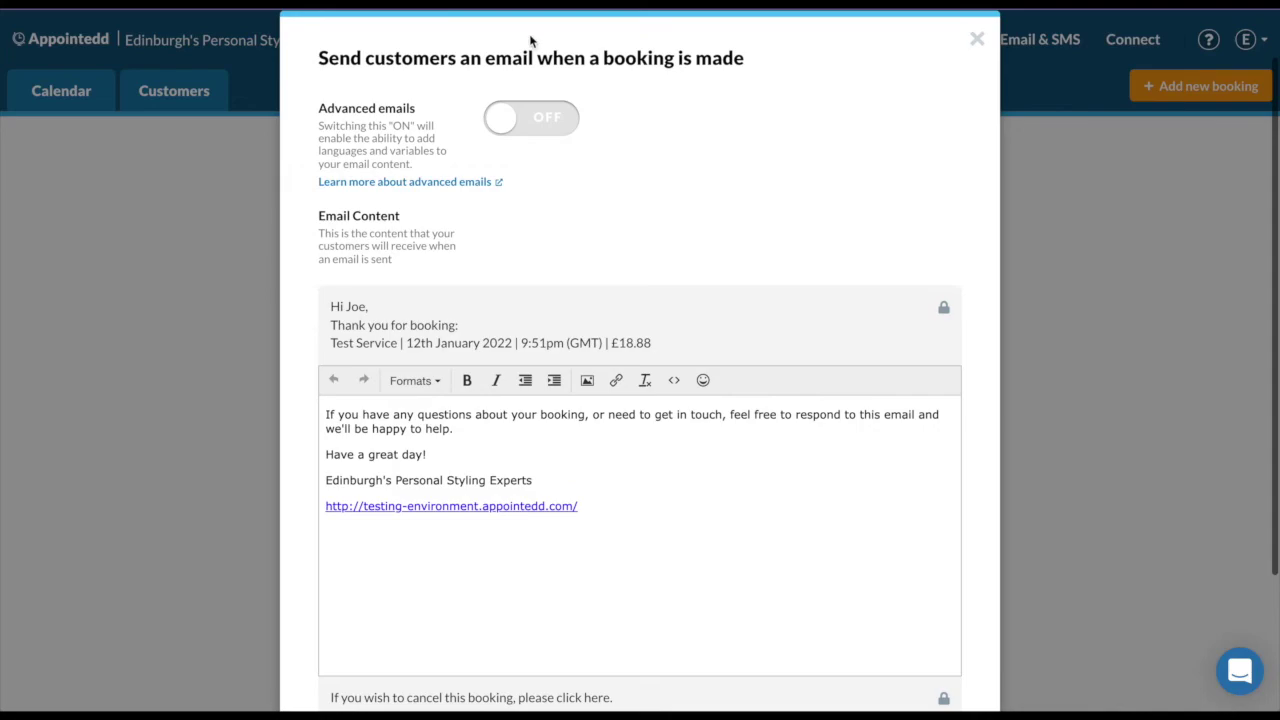
{"action": "left_click", "coordinate": [557, 133]}
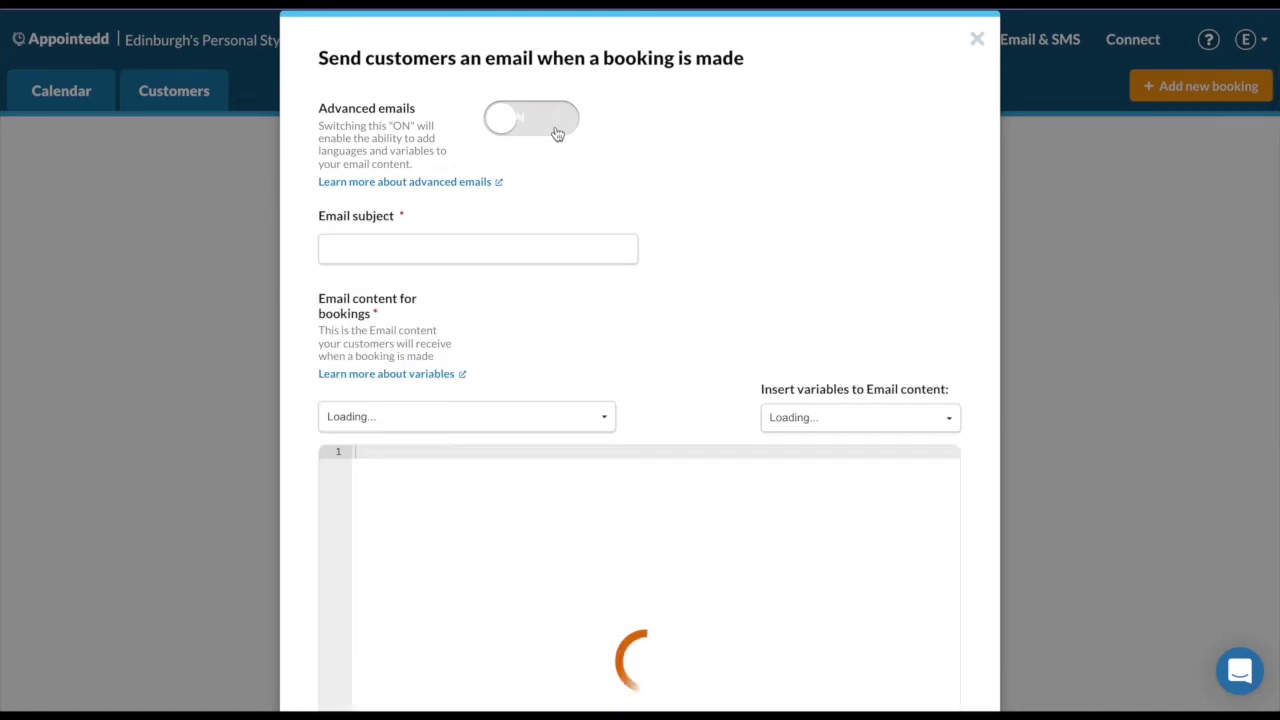
{"action": "scroll", "coordinate": [680, 348], "scroll_direction": "down", "scroll_amount": 2}
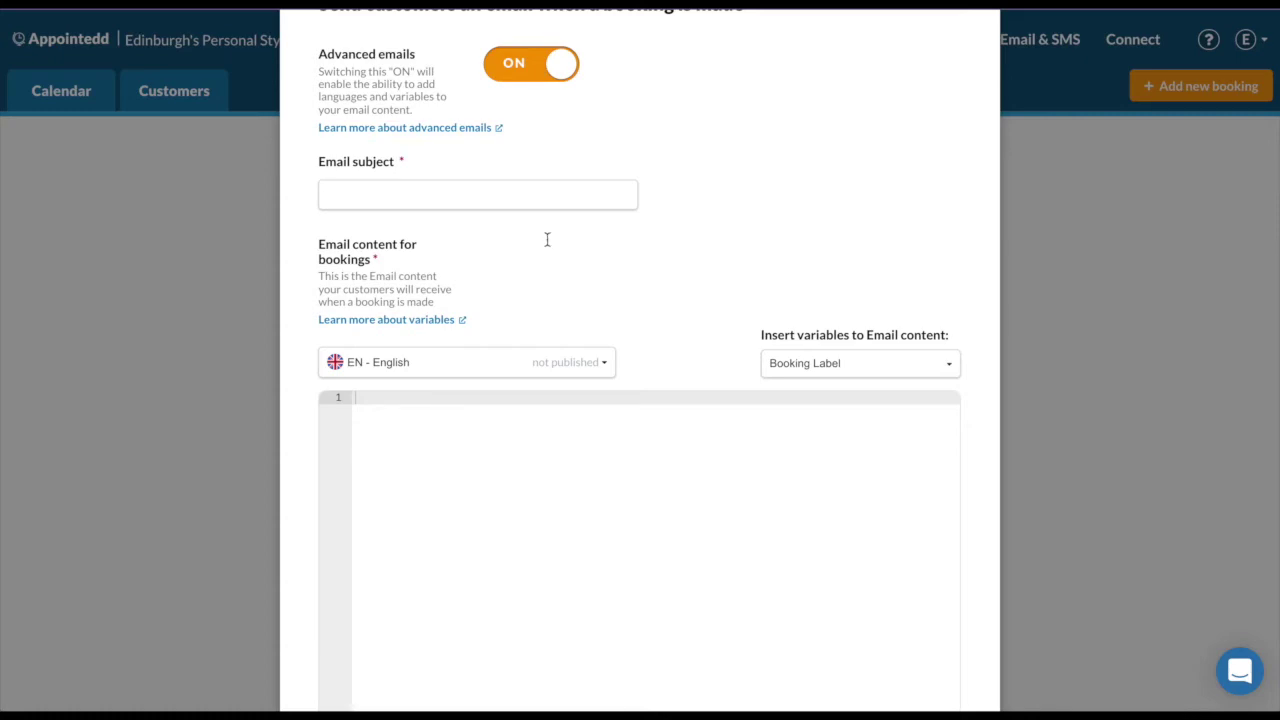
{"action": "scroll", "coordinate": [540, 467], "scroll_direction": "down", "scroll_amount": 3}
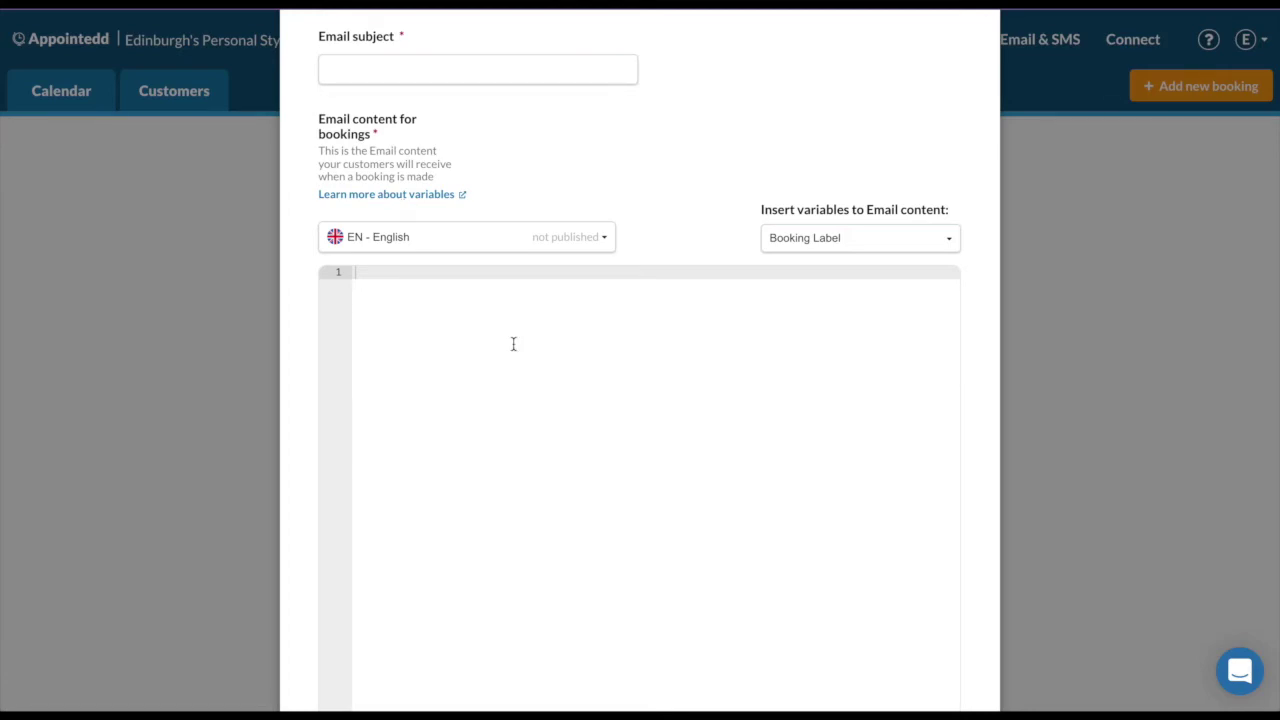
{"action": "scroll", "coordinate": [513, 344], "scroll_direction": "up", "scroll_amount": 5}
{"action": "left_click", "coordinate": [528, 186]}
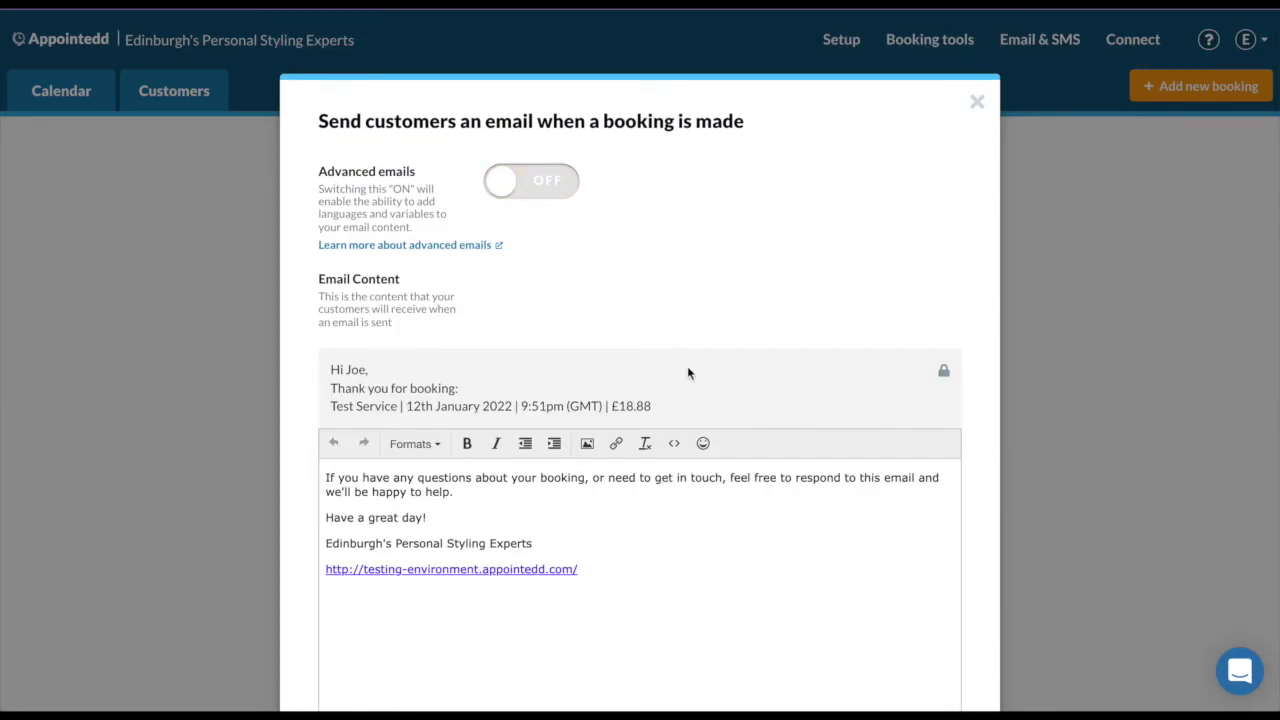
{"action": "scroll", "coordinate": [688, 373], "scroll_direction": "down", "scroll_amount": 5}
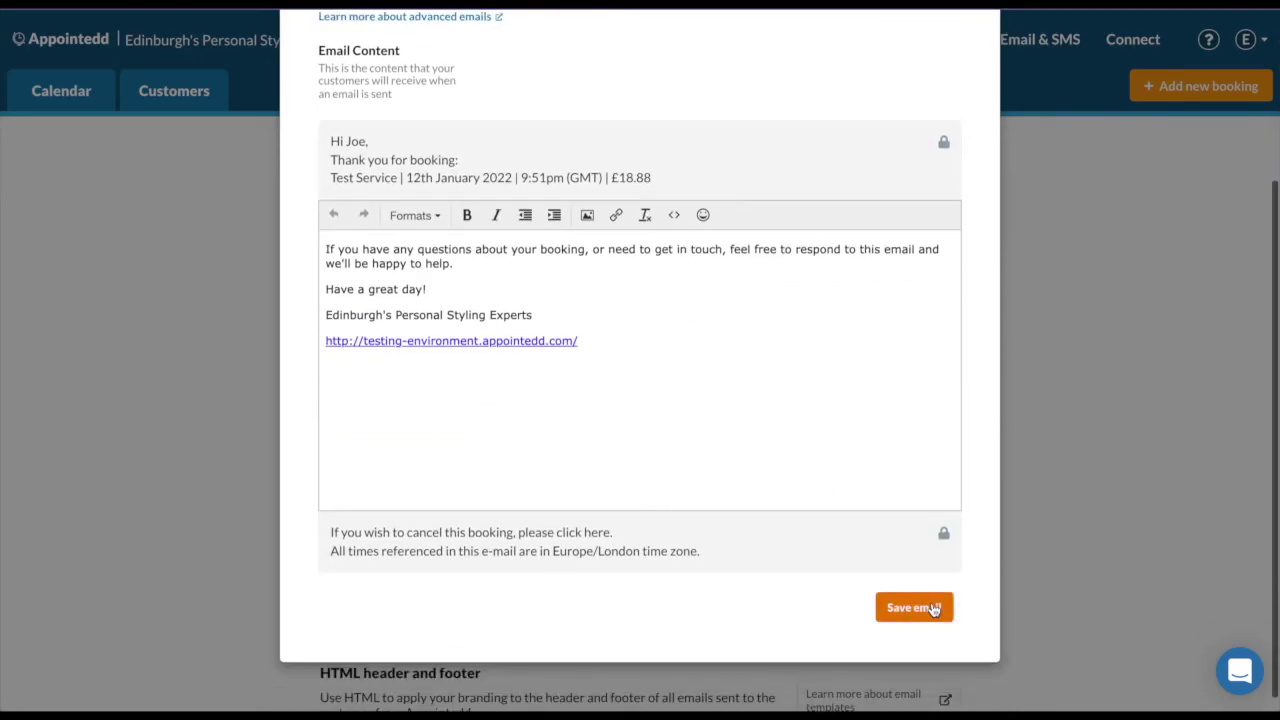
{"action": "left_click", "coordinate": [930, 608]}
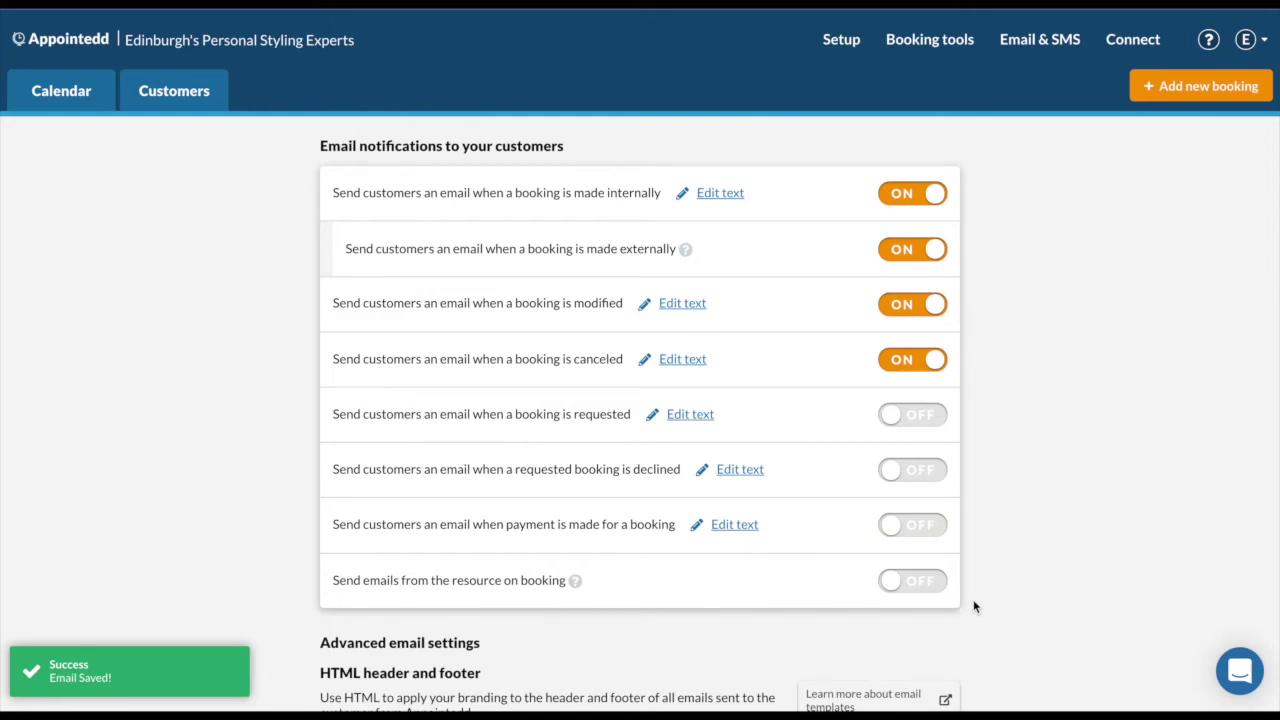
{"action": "scroll", "coordinate": [975, 606], "scroll_direction": "down", "scroll_amount": 3}
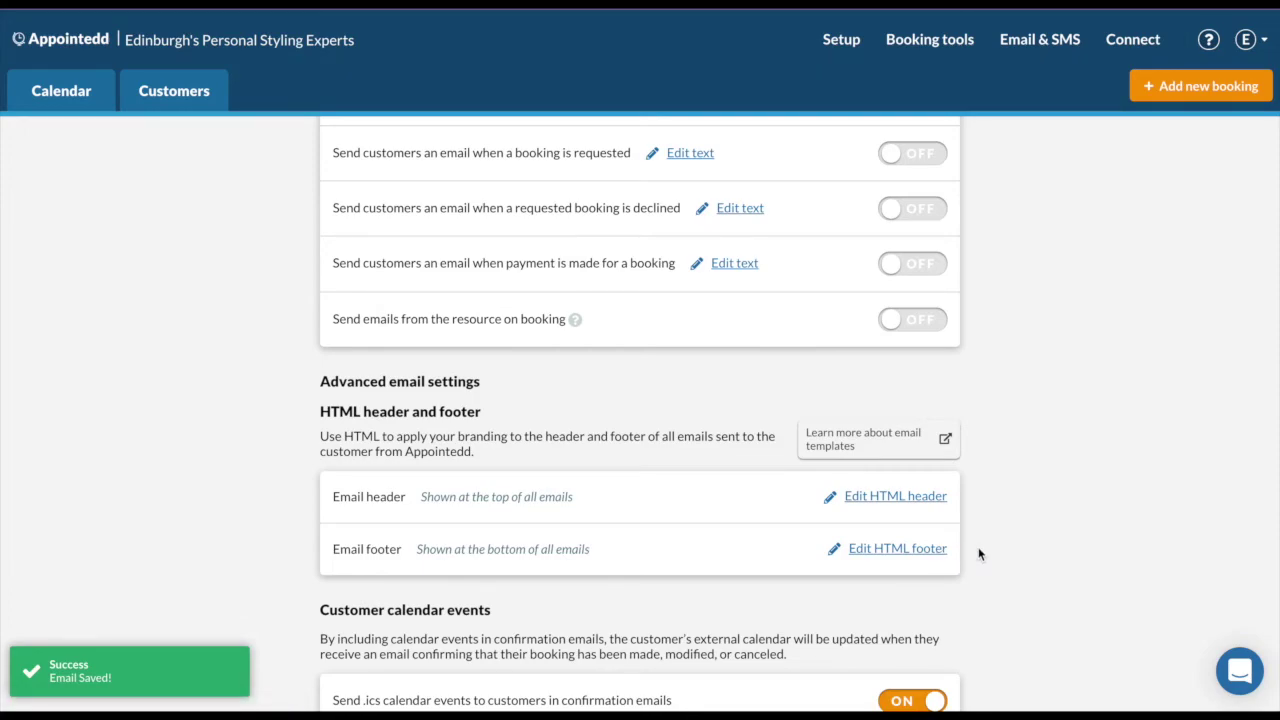
Go to the Reminders and follow-ups page from the Email & SMS menu.
{"action": "scroll", "coordinate": [979, 554], "scroll_direction": "down", "scroll_amount": 2}
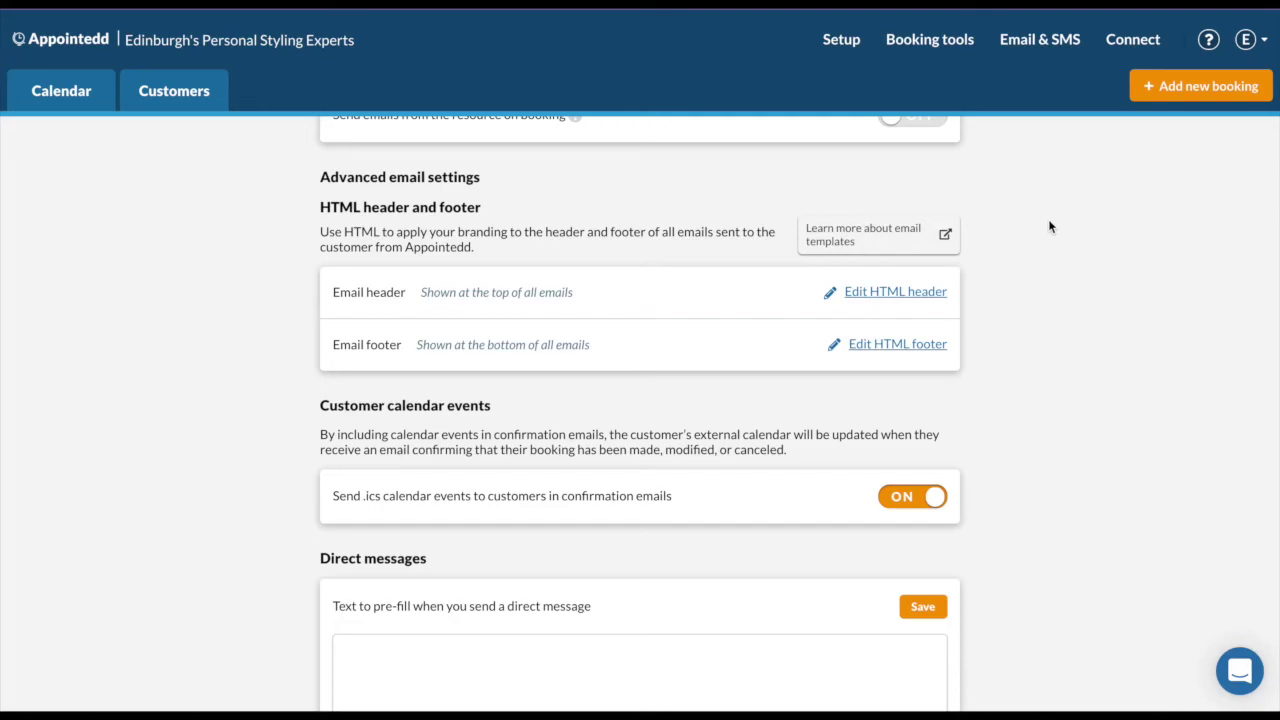
{"action": "mouse_move", "coordinate": [1040, 42]}
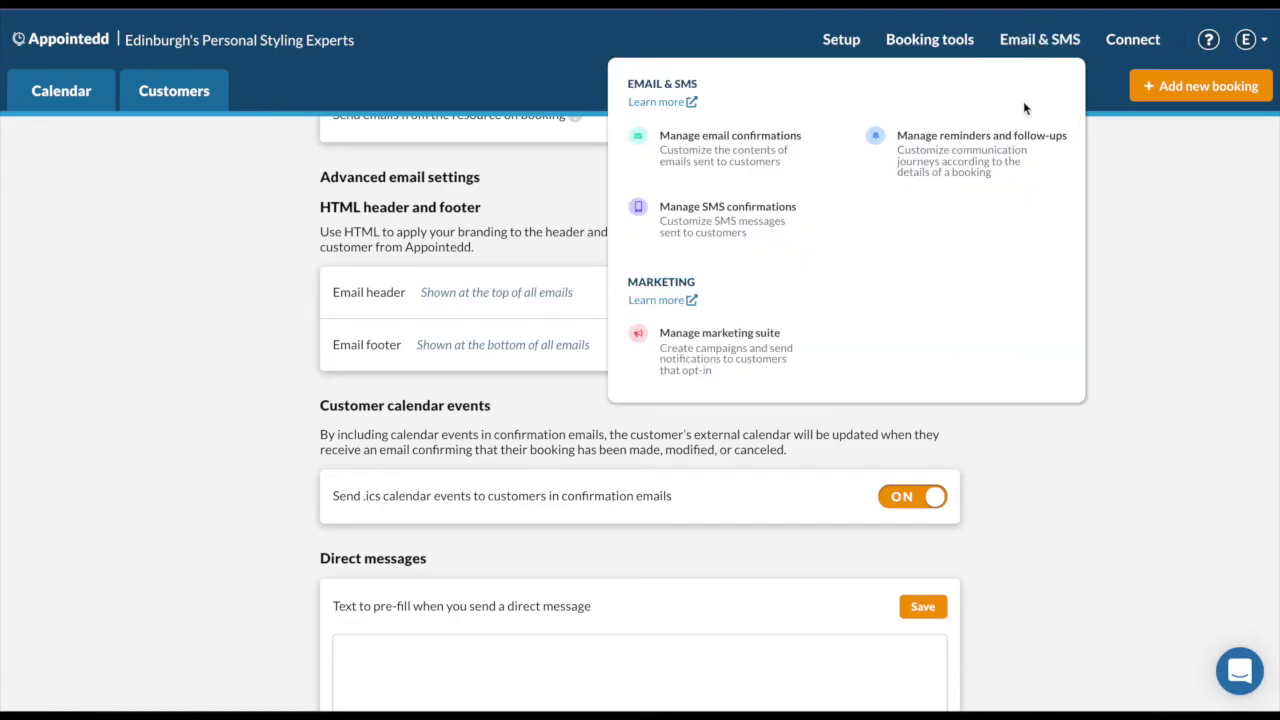
{"action": "left_click", "coordinate": [1011, 185]}
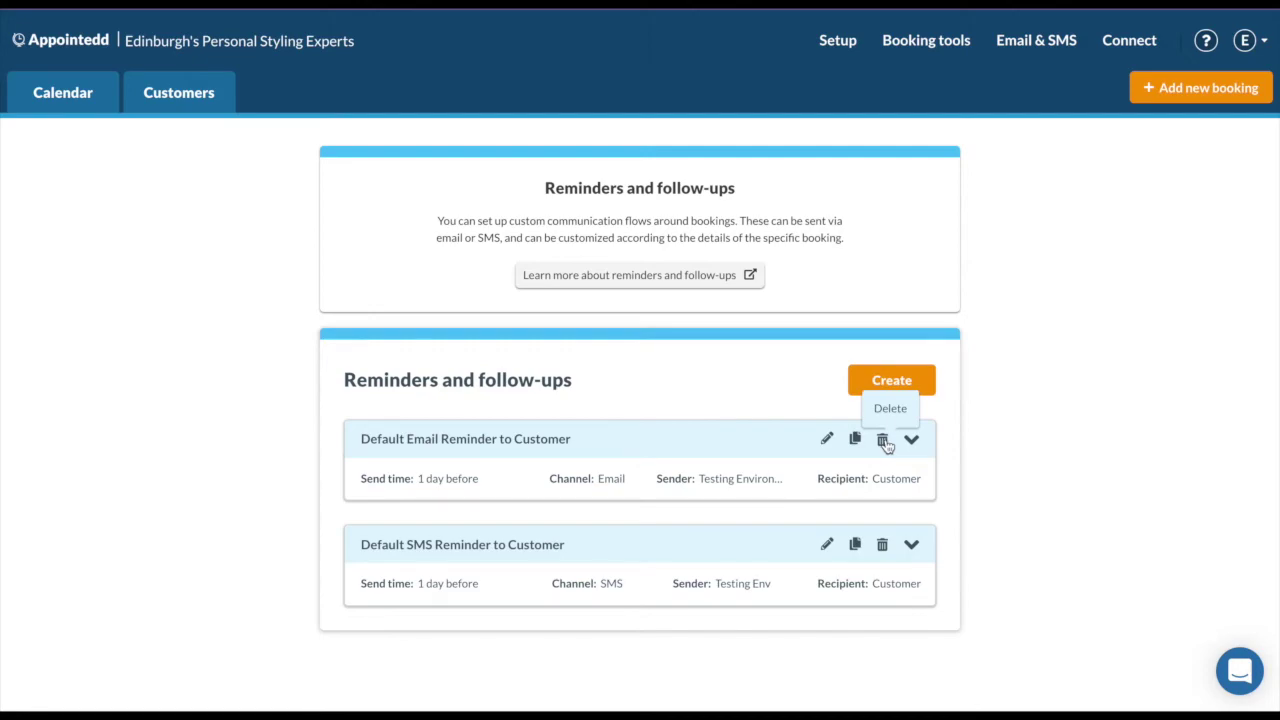
Edit the Default Email Reminder to Customer and restrict it to Jessica and Personal styling.
{"action": "left_click", "coordinate": [826, 441]}
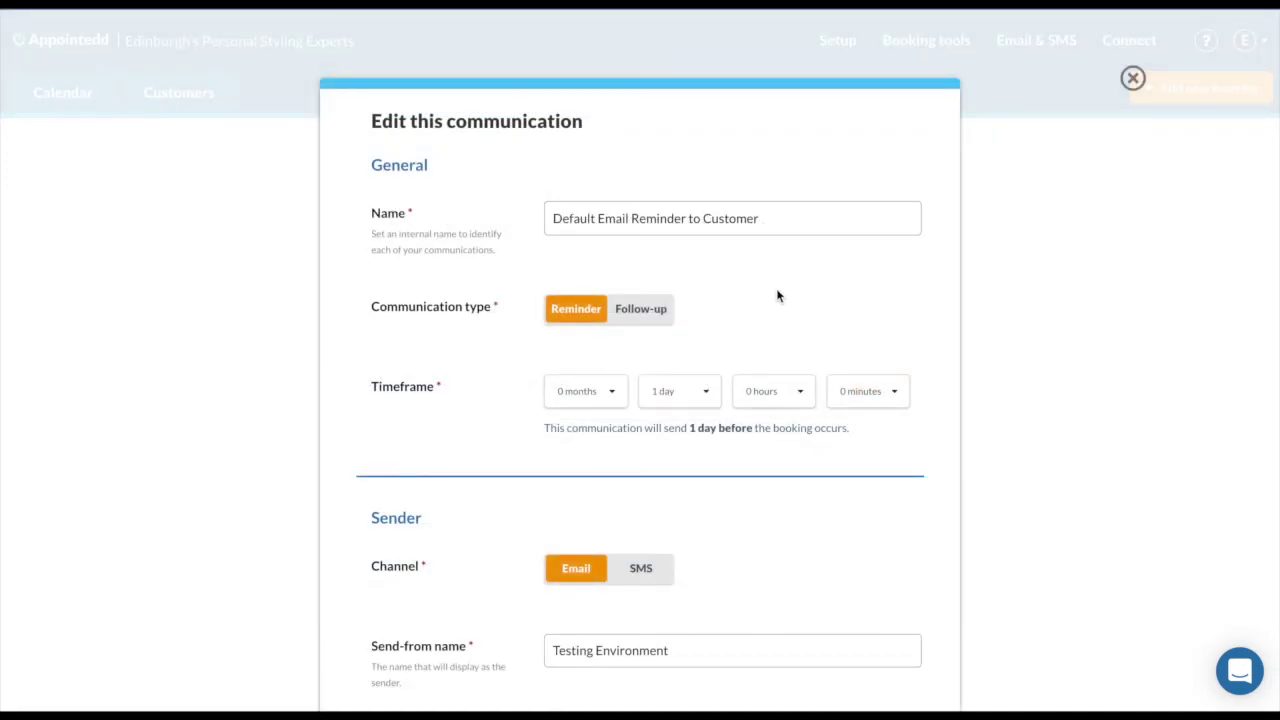
{"action": "scroll", "coordinate": [765, 552], "scroll_direction": "down", "scroll_amount": 2}
{"action": "scroll", "coordinate": [763, 546], "scroll_direction": "down", "scroll_amount": 6}
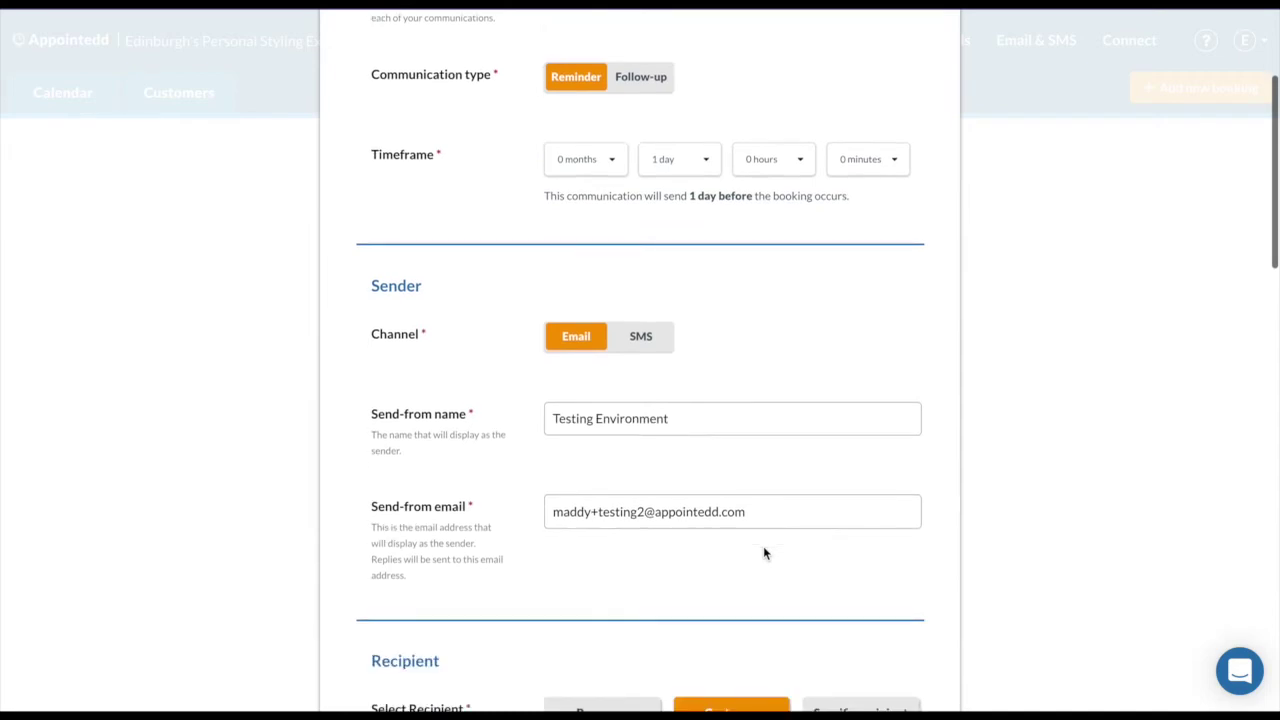
{"action": "scroll", "coordinate": [763, 546], "scroll_direction": "down", "scroll_amount": 2}
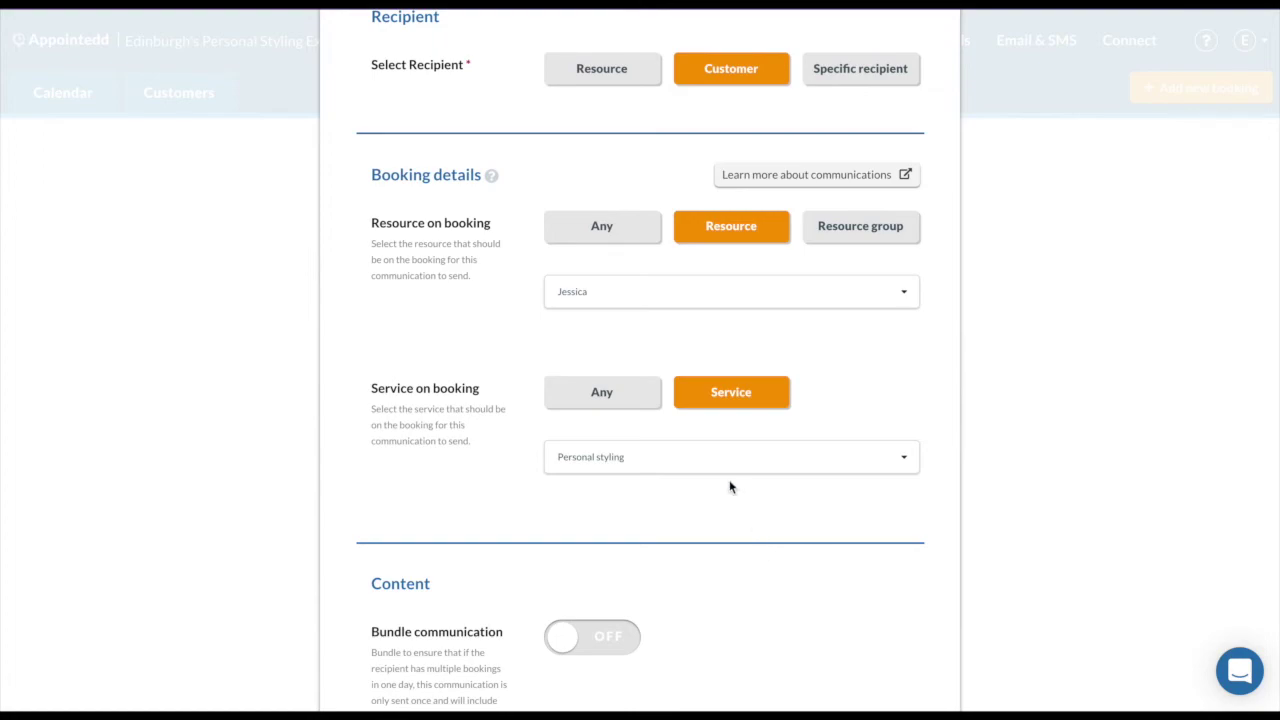
{"action": "left_click", "coordinate": [623, 243]}
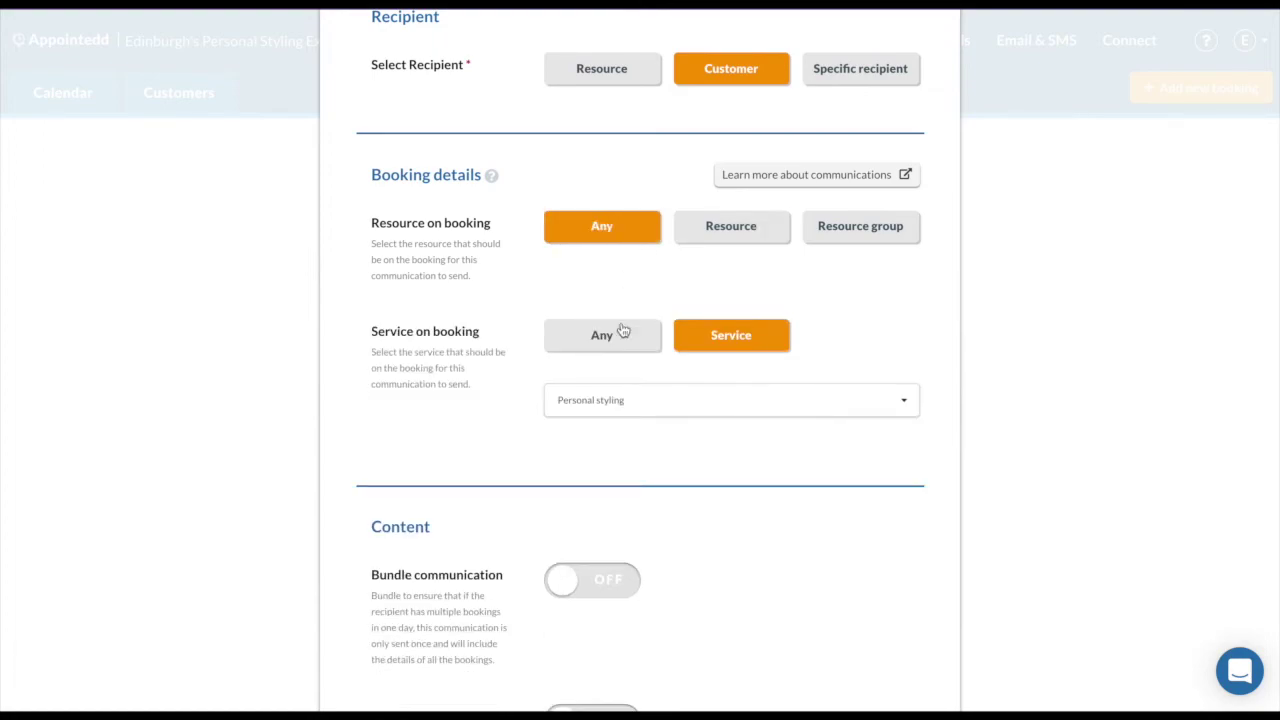
{"action": "left_click", "coordinate": [616, 338]}
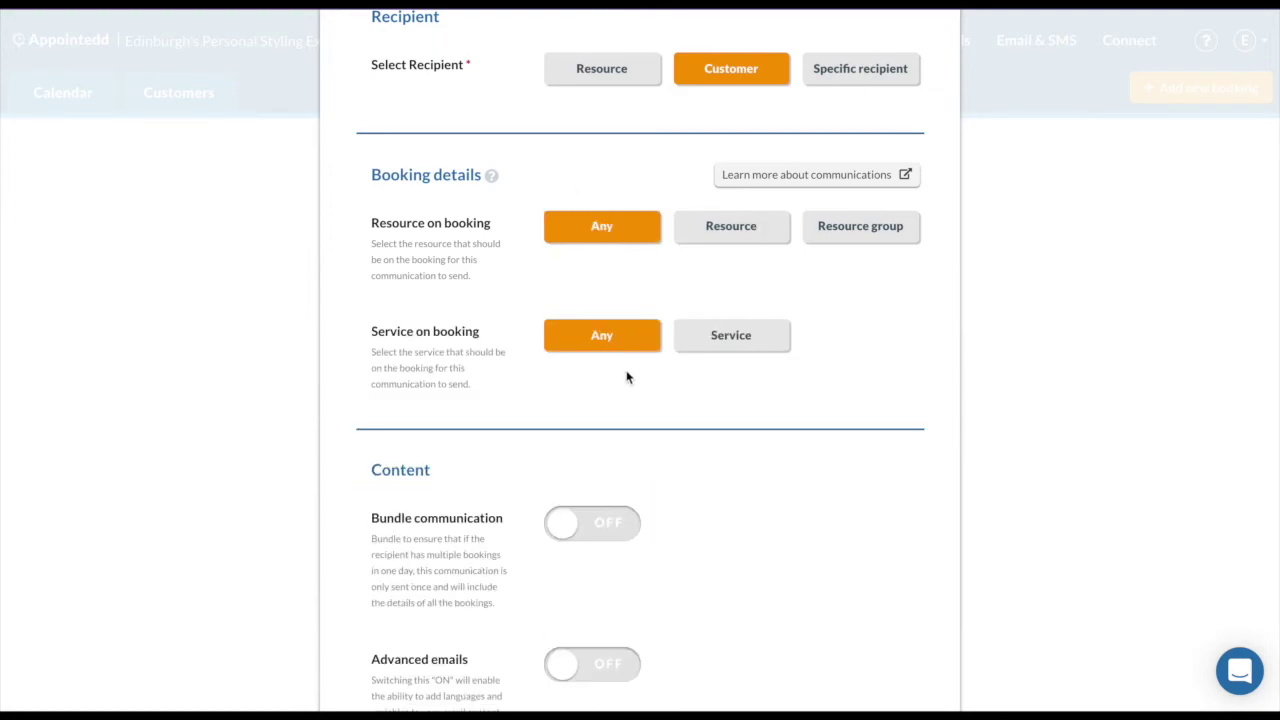
{"action": "left_click", "coordinate": [729, 236]}
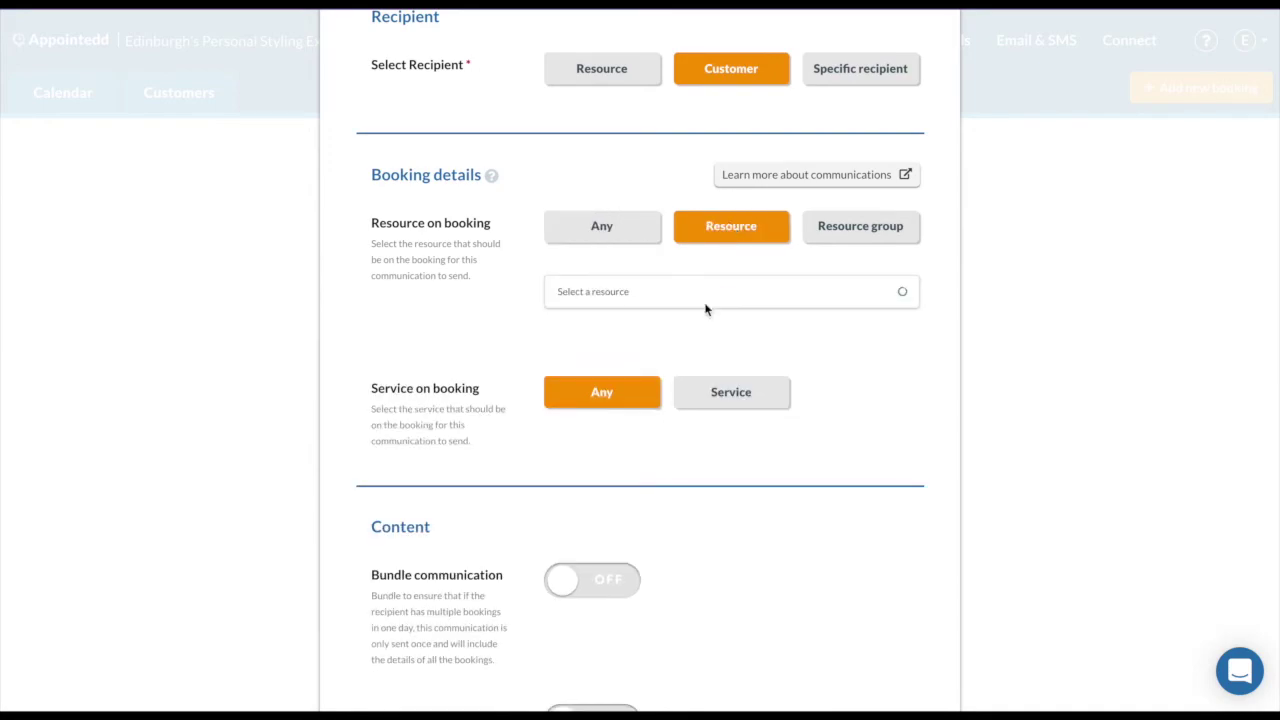
{"action": "left_click", "coordinate": [702, 296]}
{"action": "left_click", "coordinate": [688, 325]}
{"action": "left_click", "coordinate": [730, 402]}
{"action": "left_click", "coordinate": [711, 456]}
{"action": "left_click", "coordinate": [687, 492]}
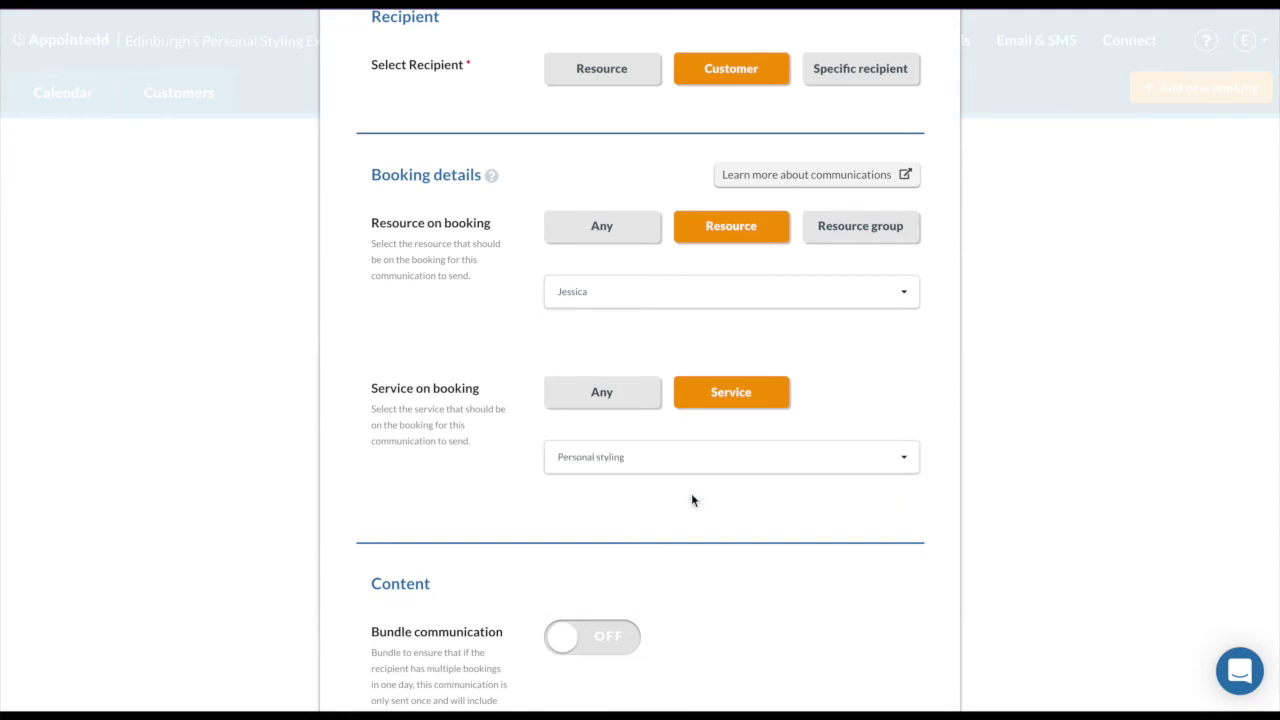
Leave advanced emails off and save the email reminder.
{"action": "scroll", "coordinate": [693, 500], "scroll_direction": "down", "scroll_amount": 5}
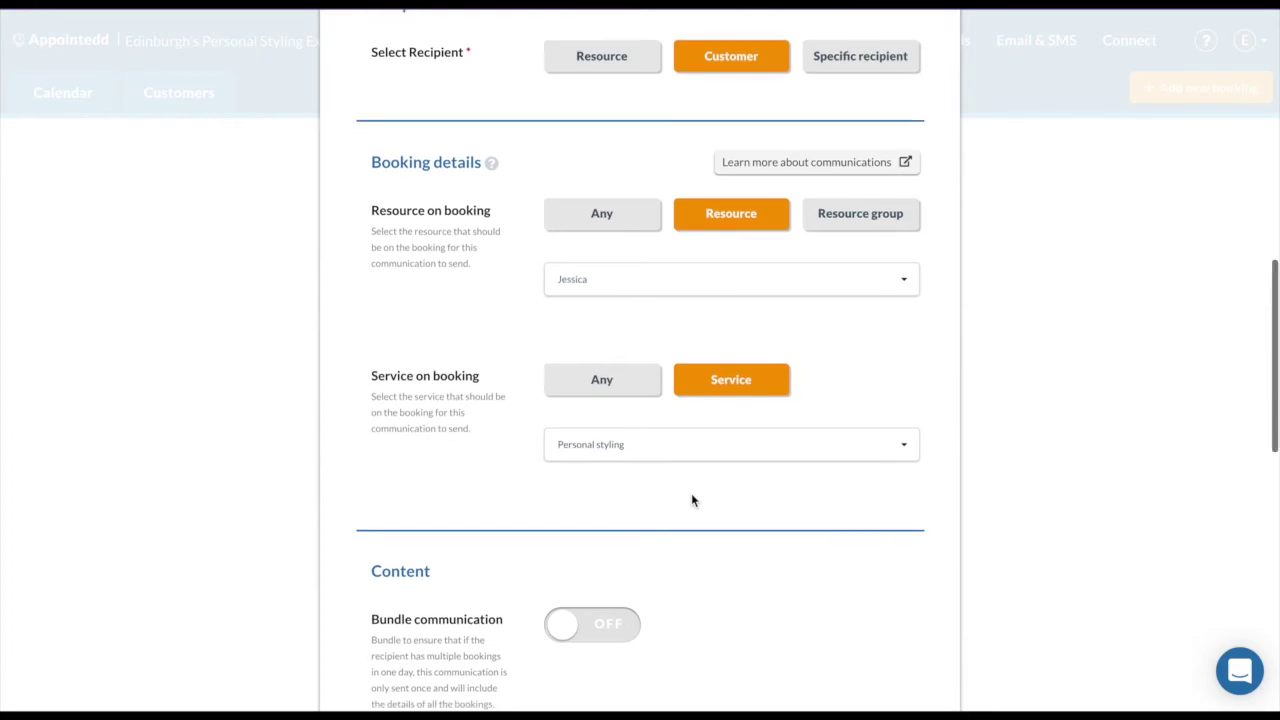
{"action": "scroll", "coordinate": [692, 498], "scroll_direction": "down", "scroll_amount": 2}
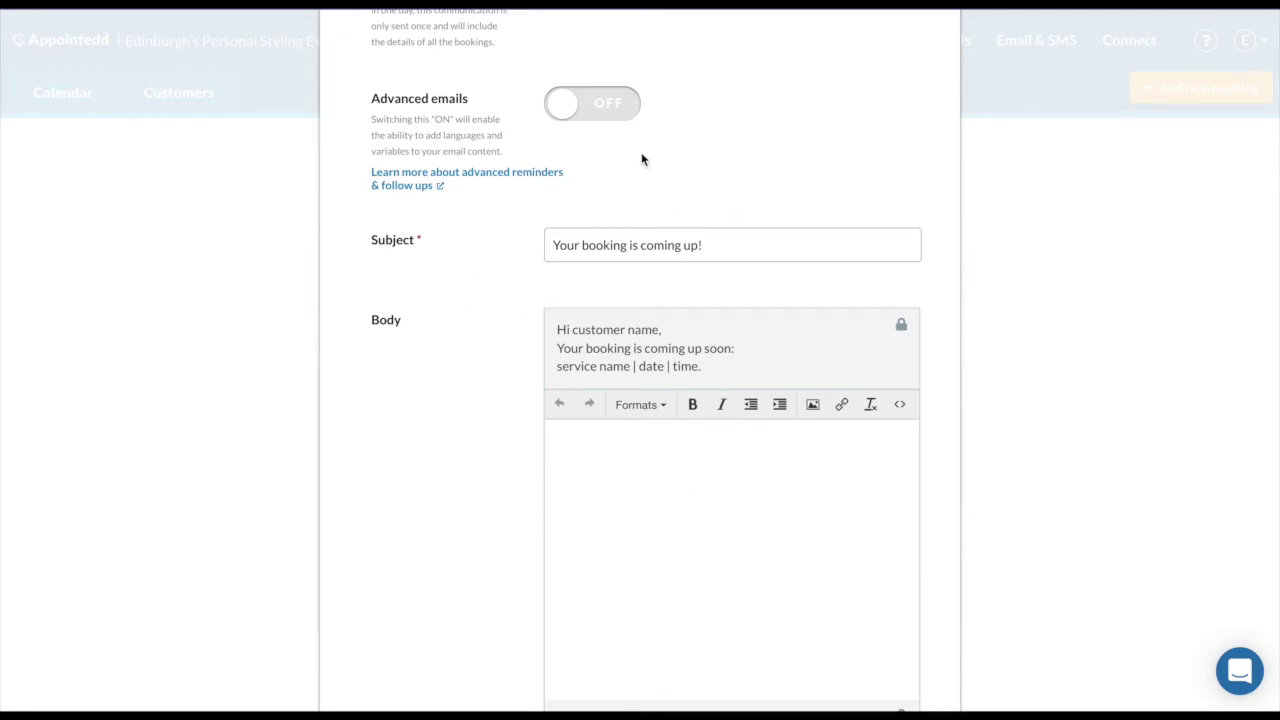
{"action": "left_click", "coordinate": [609, 121]}
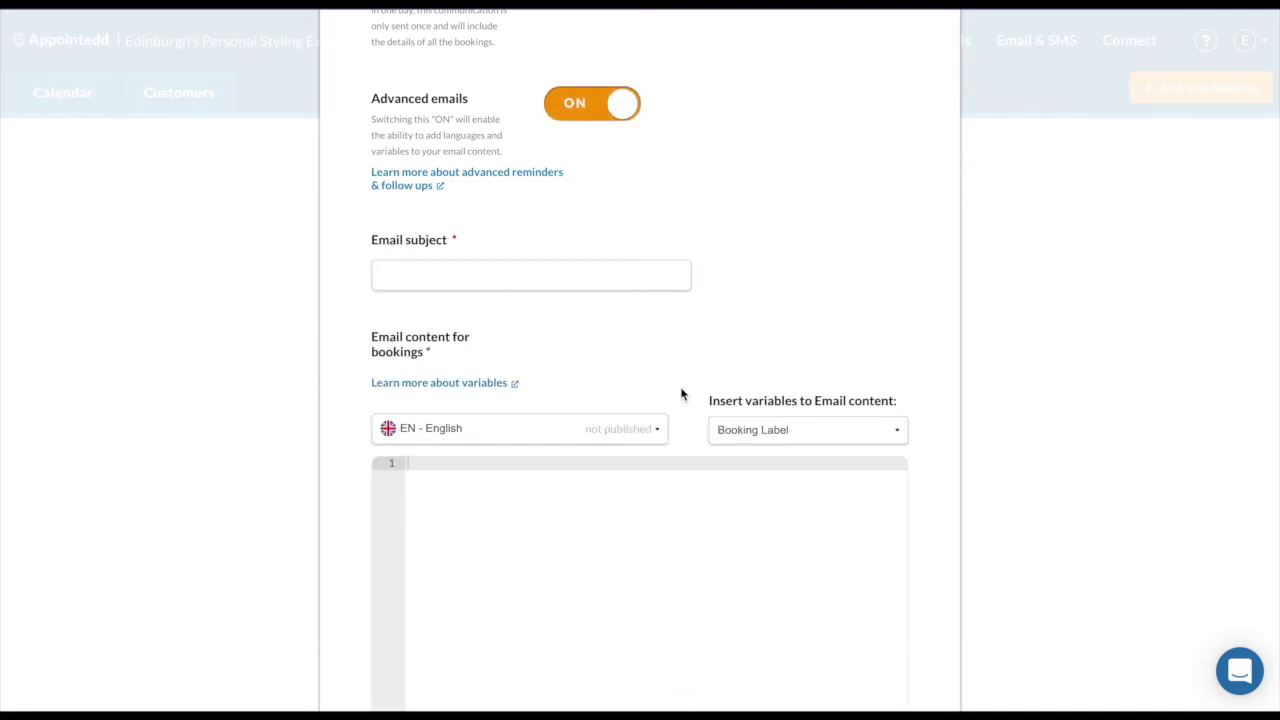
{"action": "scroll", "coordinate": [680, 391], "scroll_direction": "down", "scroll_amount": 3}
{"action": "scroll", "coordinate": [680, 391], "scroll_direction": "up", "scroll_amount": 3}
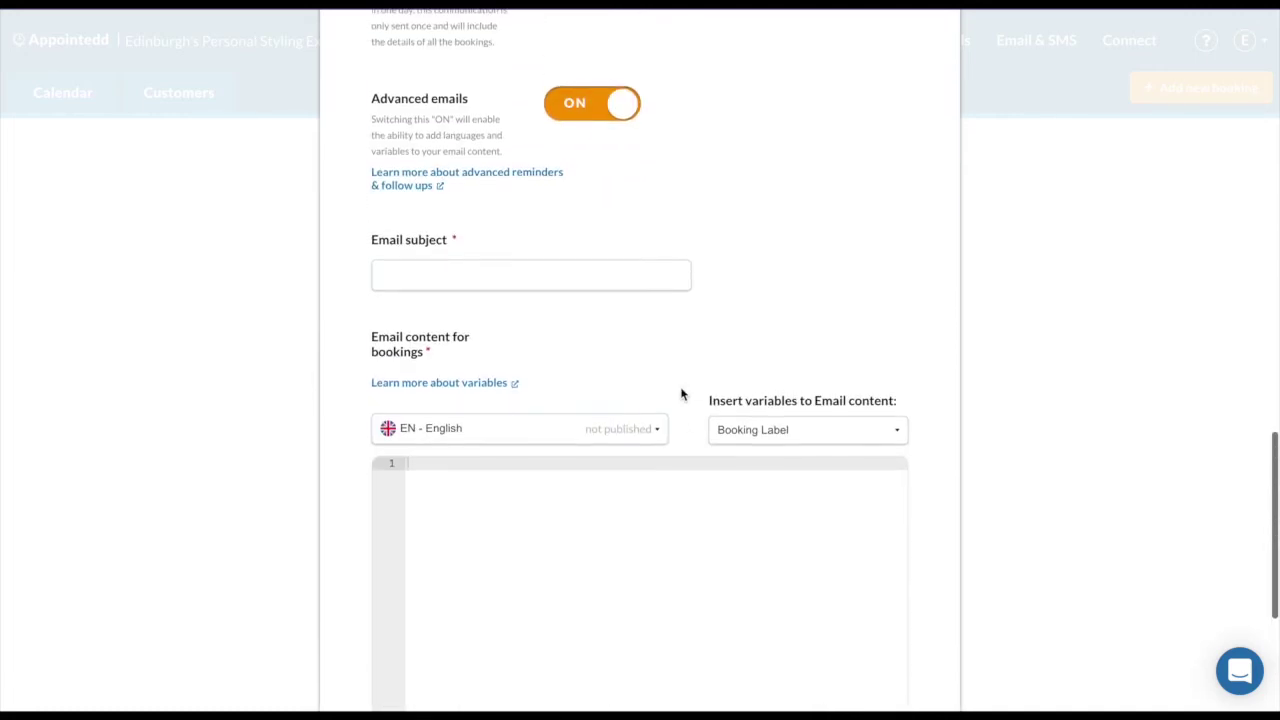
{"action": "left_click", "coordinate": [600, 98]}
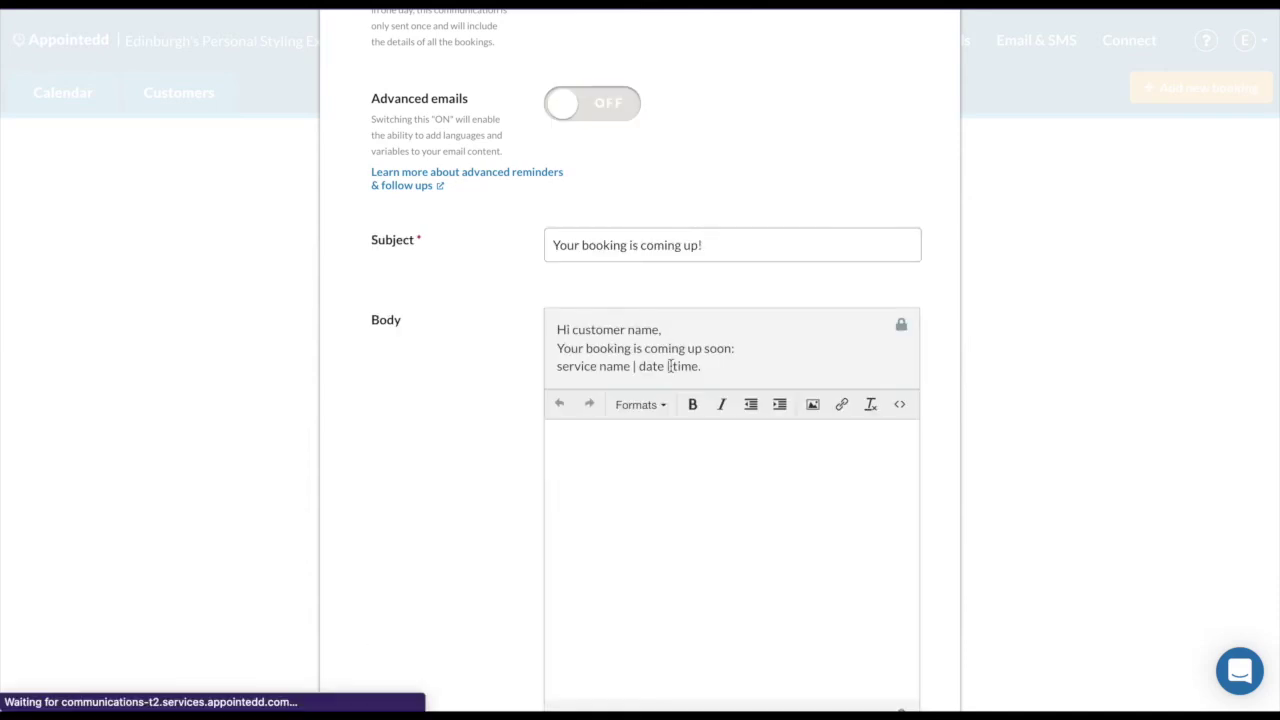
{"action": "scroll", "coordinate": [721, 508], "scroll_direction": "down", "scroll_amount": 3}
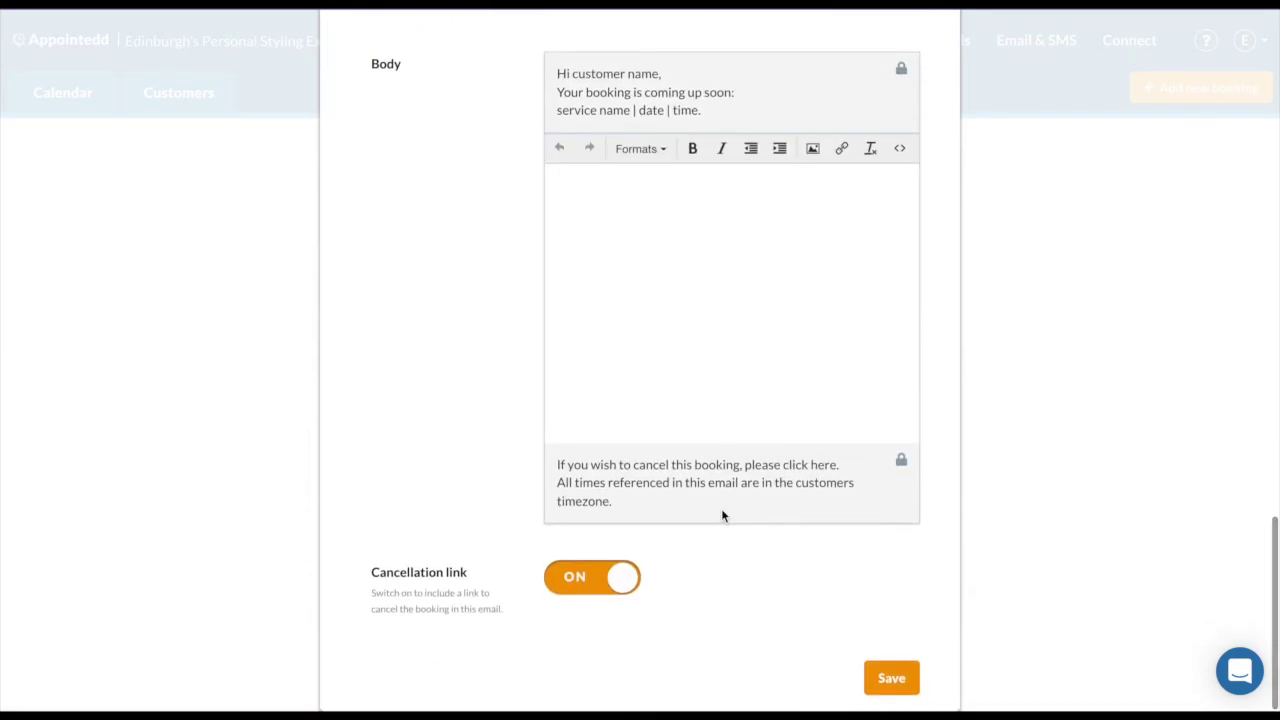
{"action": "left_click", "coordinate": [884, 679]}
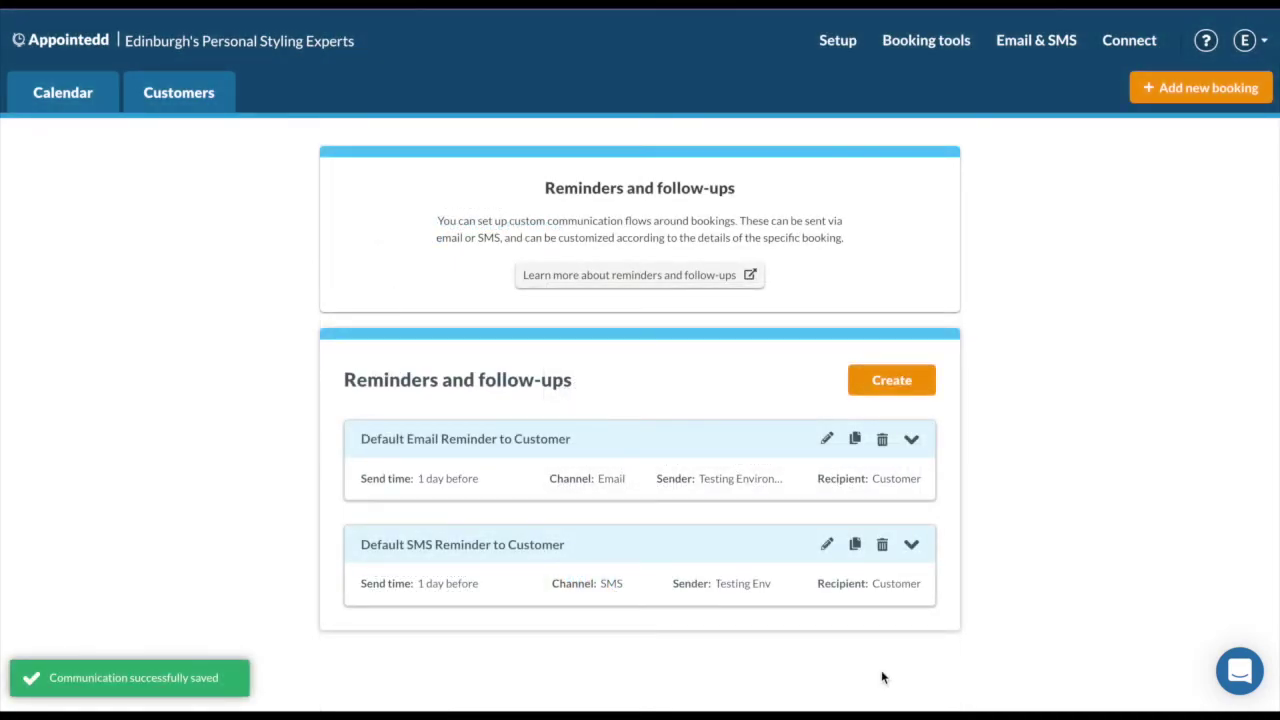
In SMS confirmations, enable customer texts for new bookings and modified bookings.
{"action": "left_click", "coordinate": [1030, 46]}
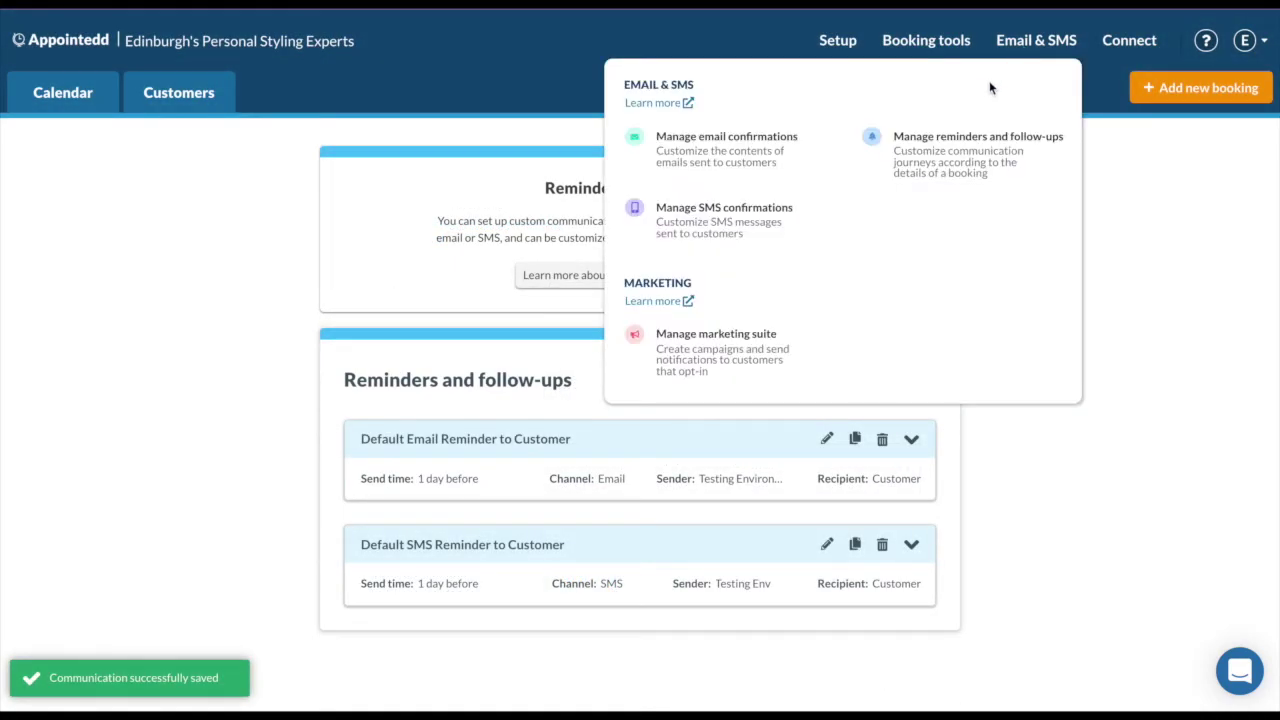
{"action": "left_click", "coordinate": [786, 231]}
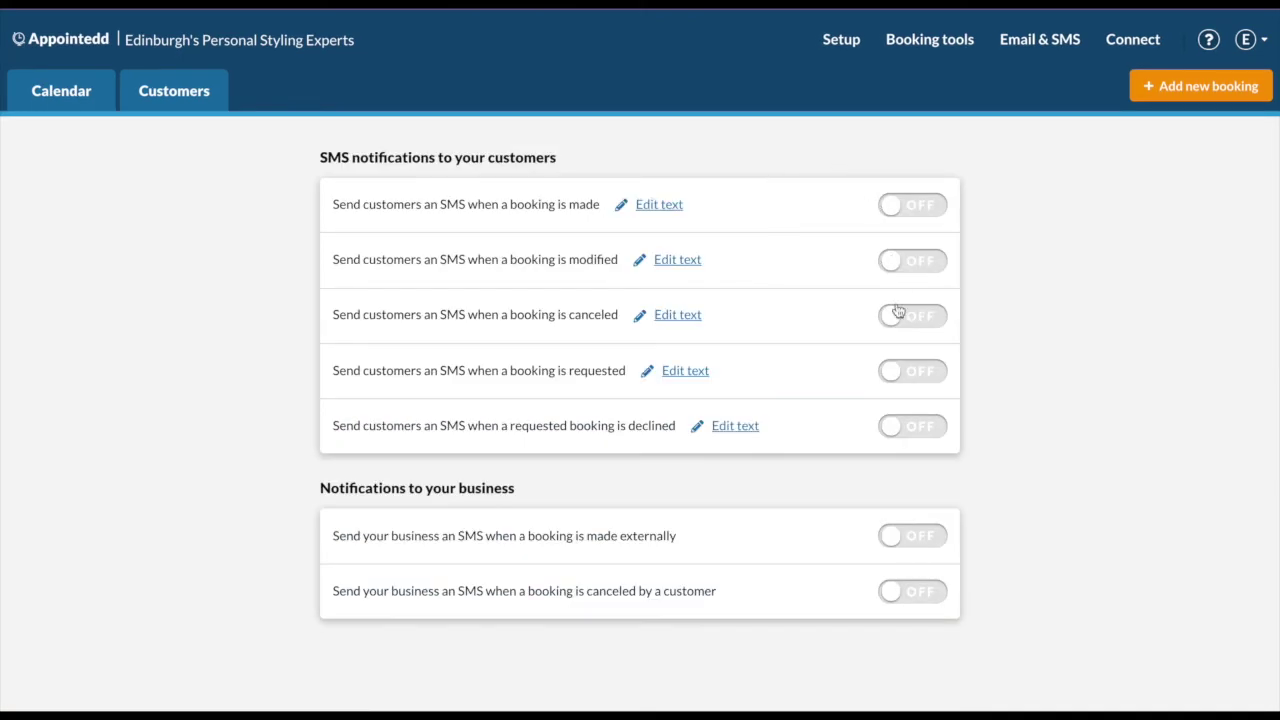
{"action": "left_click", "coordinate": [913, 208]}
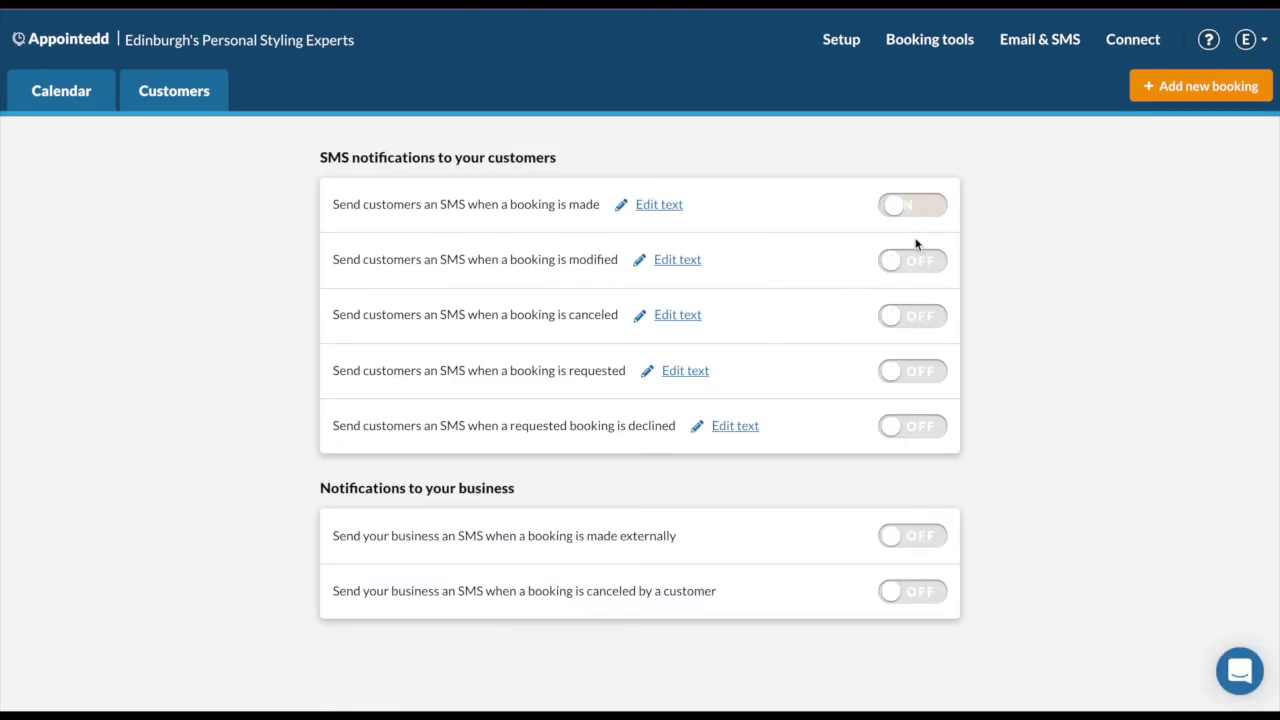
{"action": "left_click", "coordinate": [915, 258]}
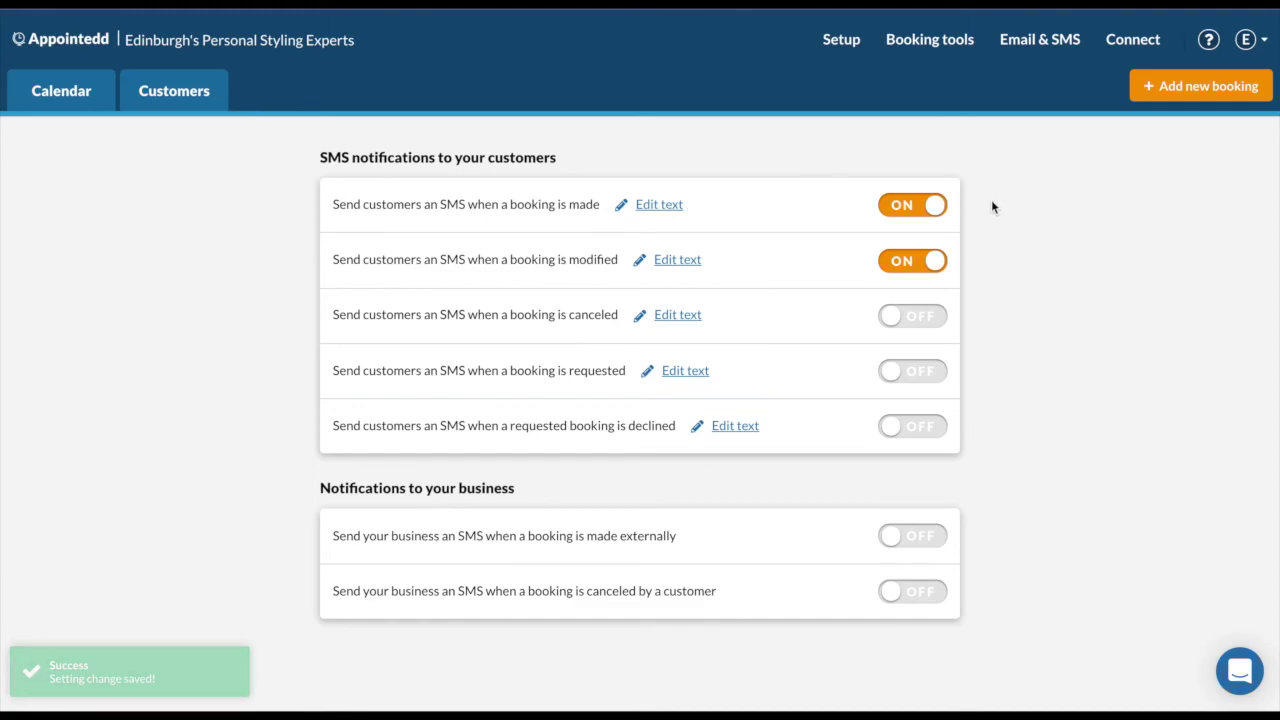
{"action": "left_click", "coordinate": [1131, 44]}
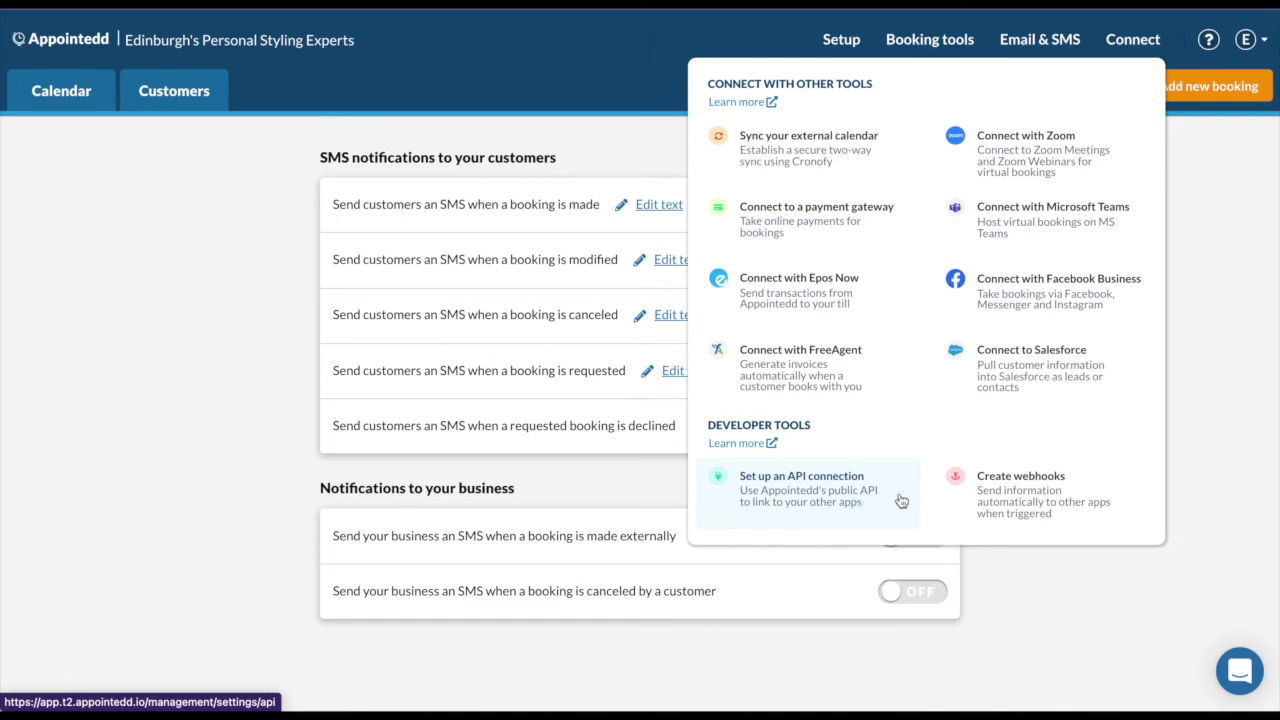
{"action": "left_click", "coordinate": [1103, 512]}
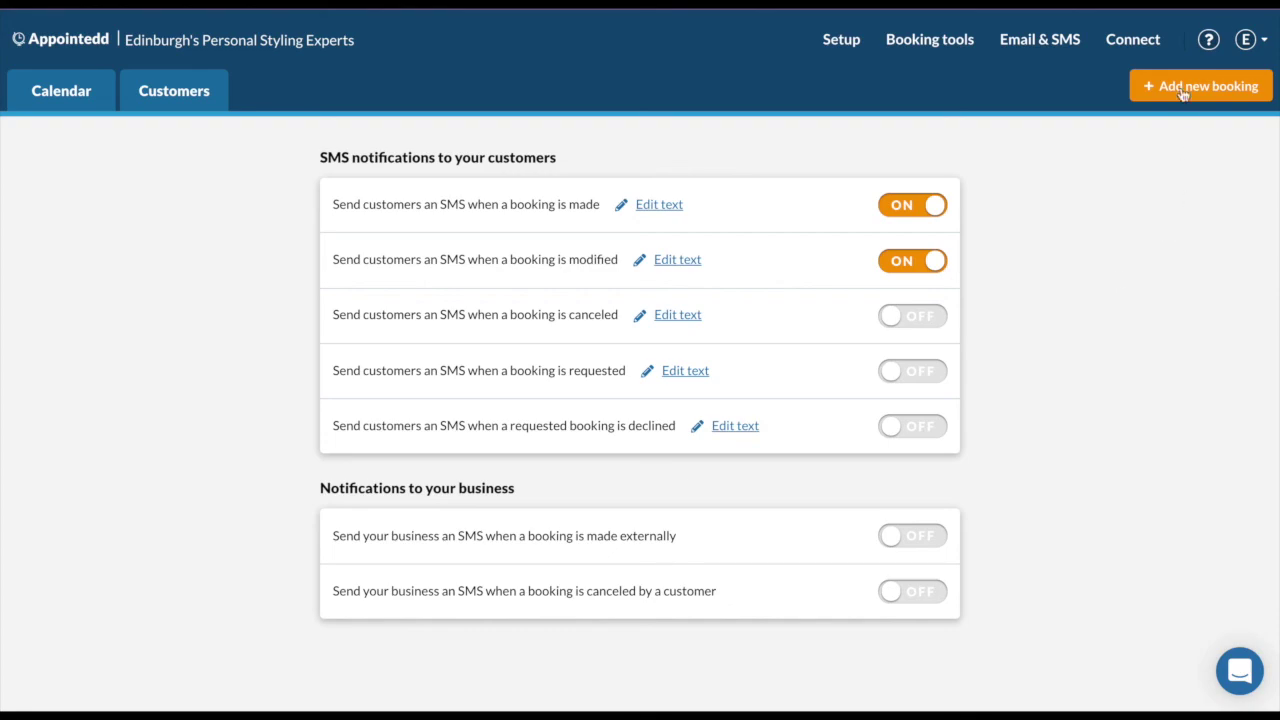
Review the account menu, then bring up the Support dropdown.
{"action": "left_click", "coordinate": [1261, 40]}
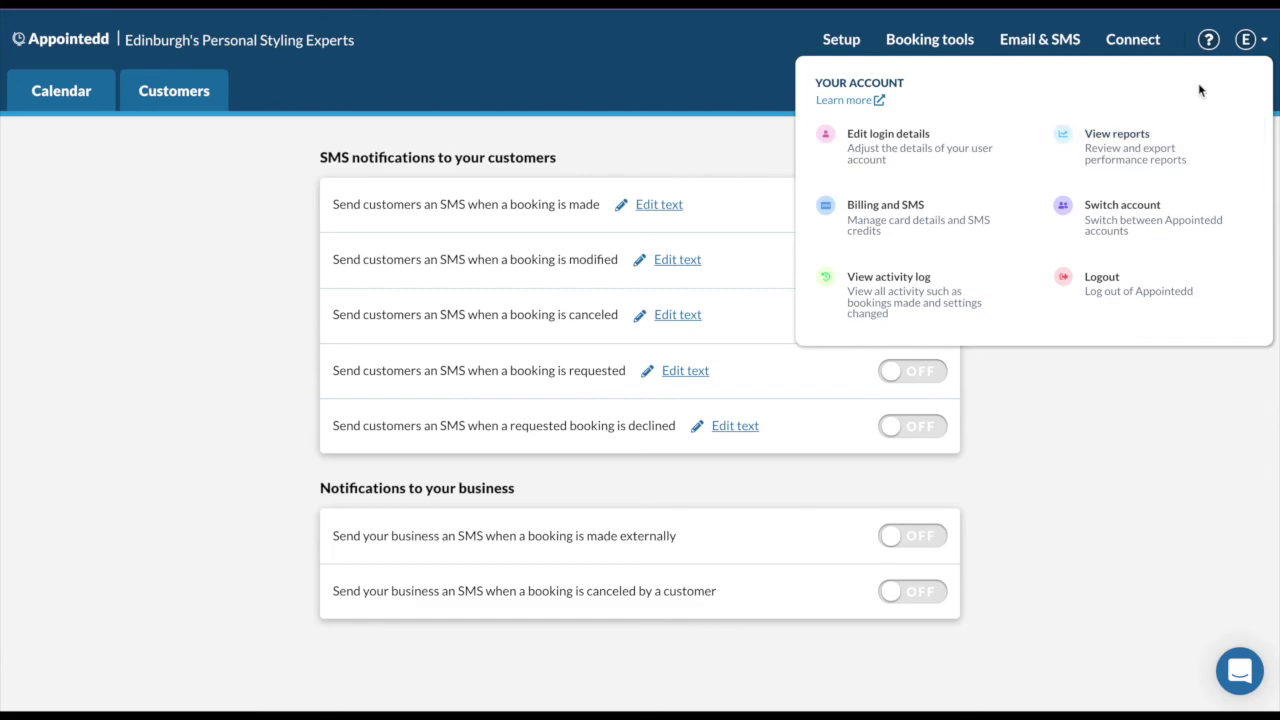
{"action": "left_click", "coordinate": [1208, 50]}
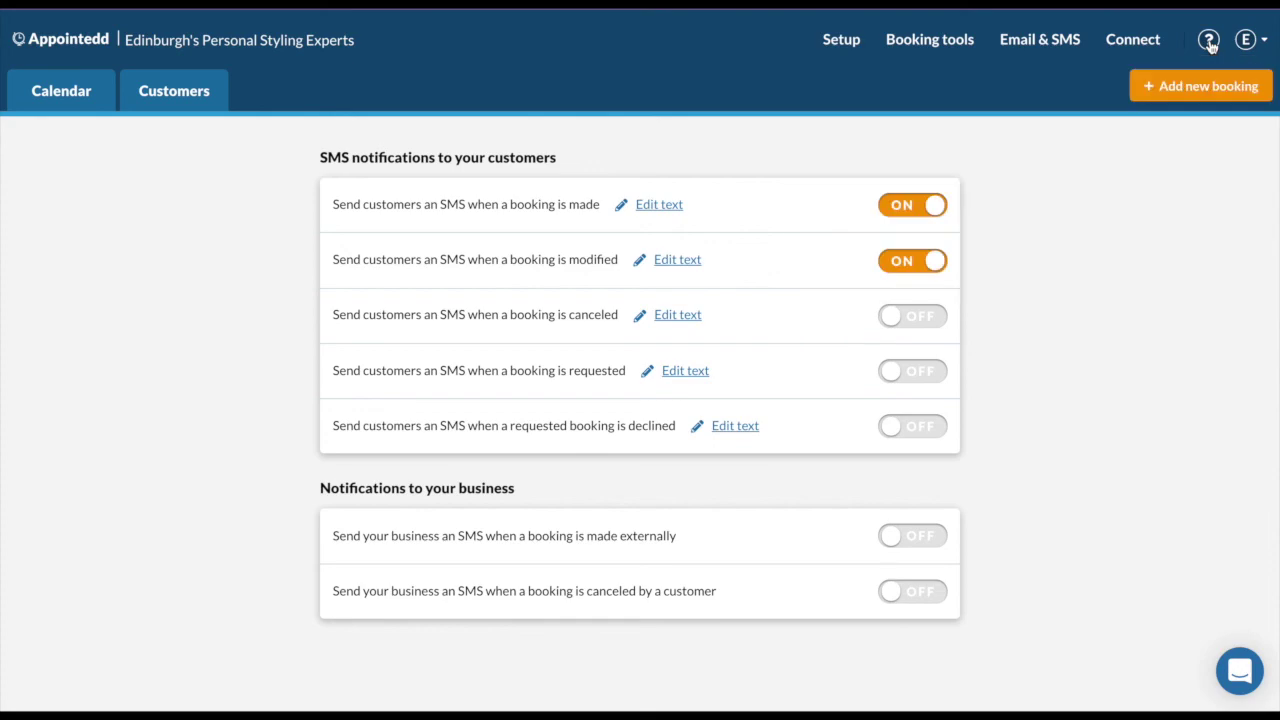